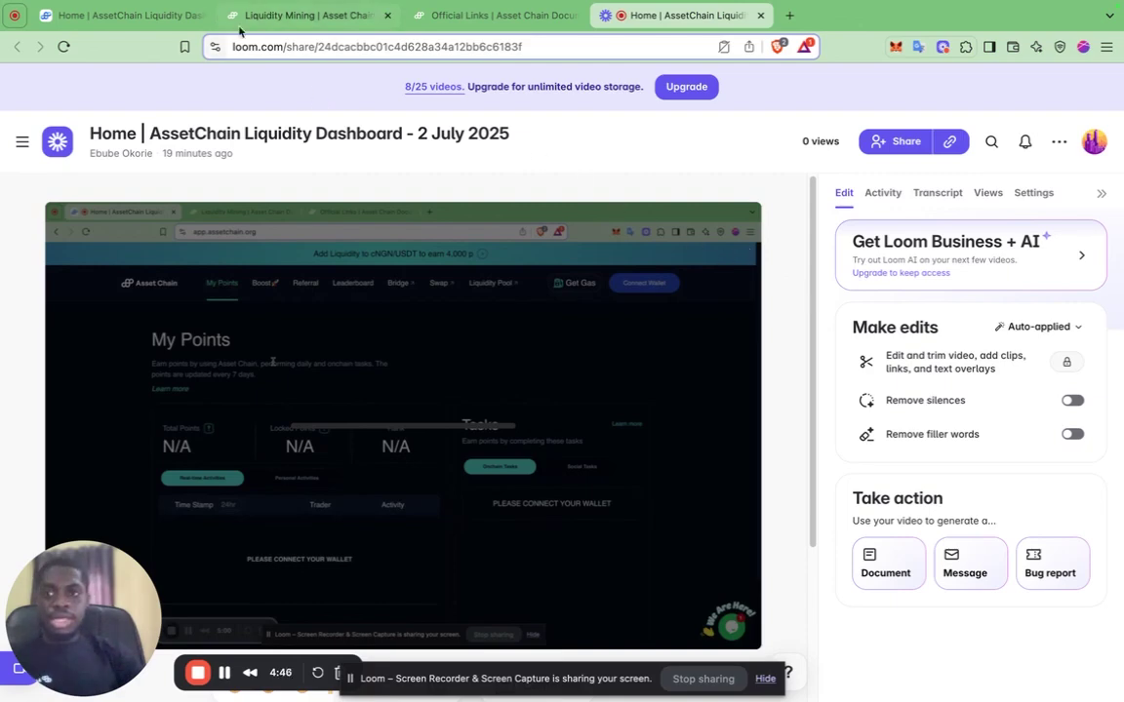
Read through the Liquidity Mining documentation page, covering the earning tasks, points formulas, referral structure, leaderboard and rules
left_click(268, 16)
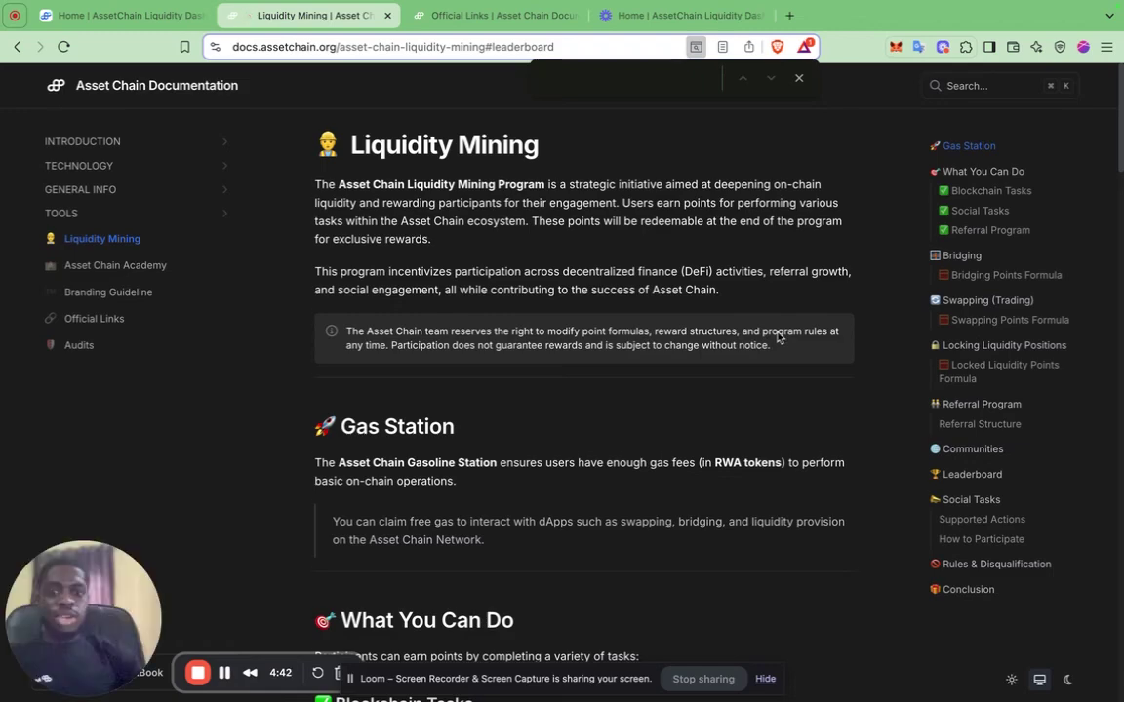
scroll(777, 337, "down", 5)
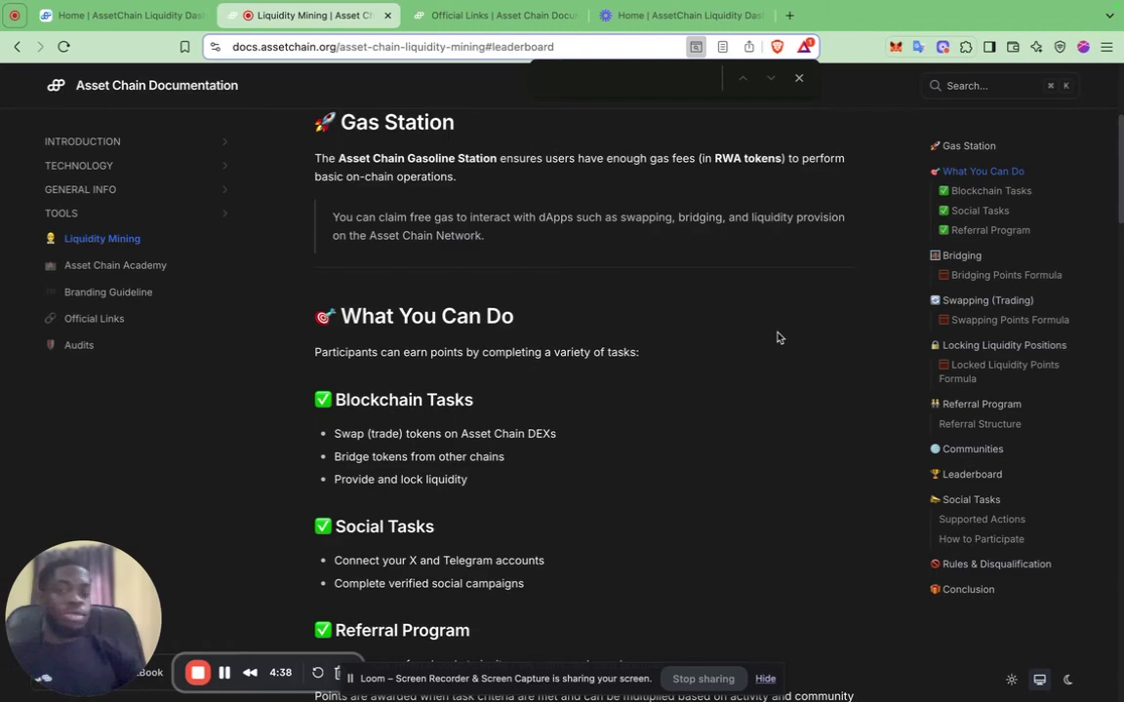
scroll(777, 337, "down", 10)
scroll(778, 336, "down", 13)
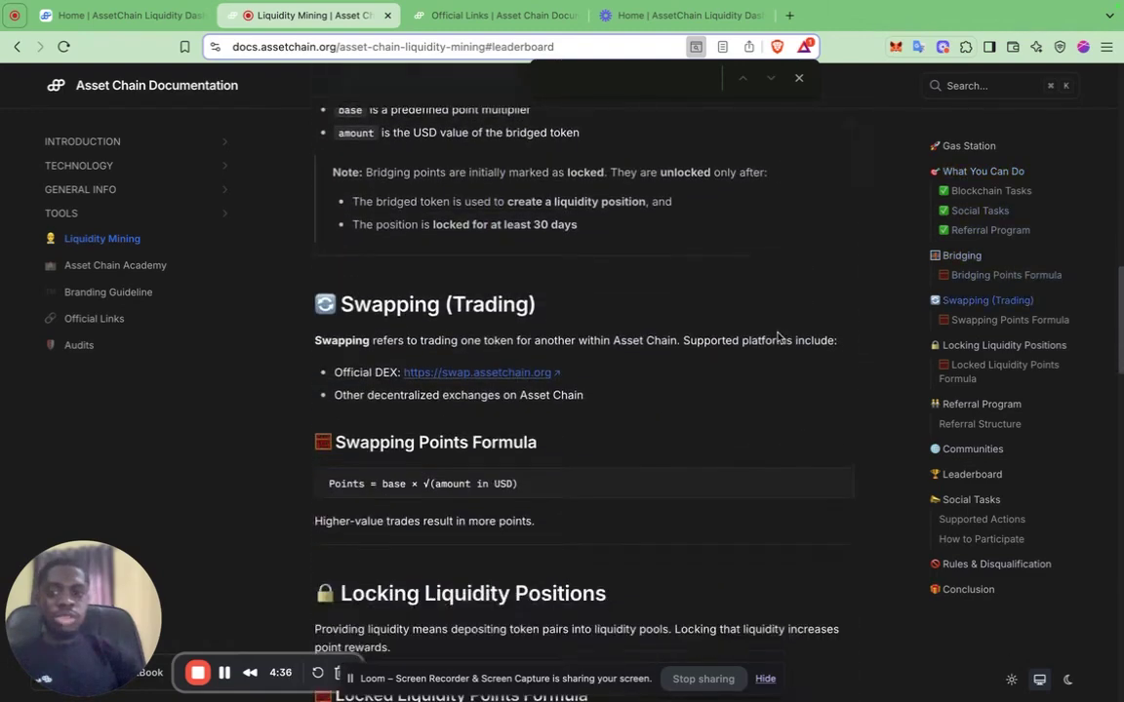
scroll(777, 336, "down", 8)
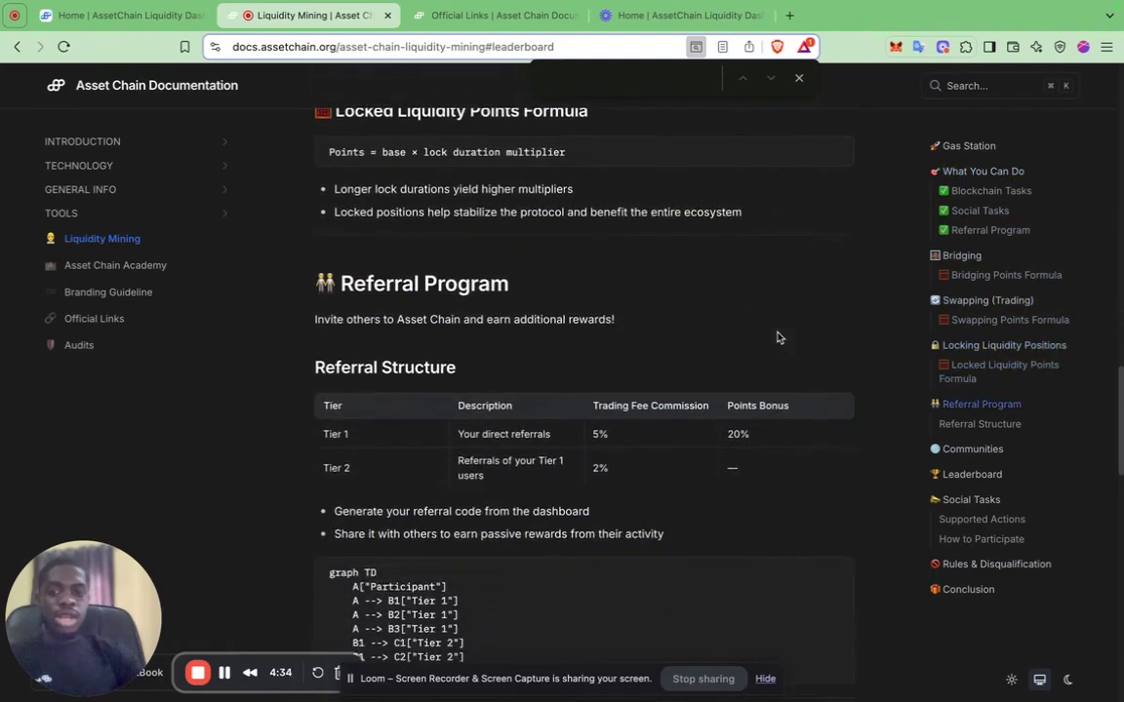
scroll(778, 336, "down", 15)
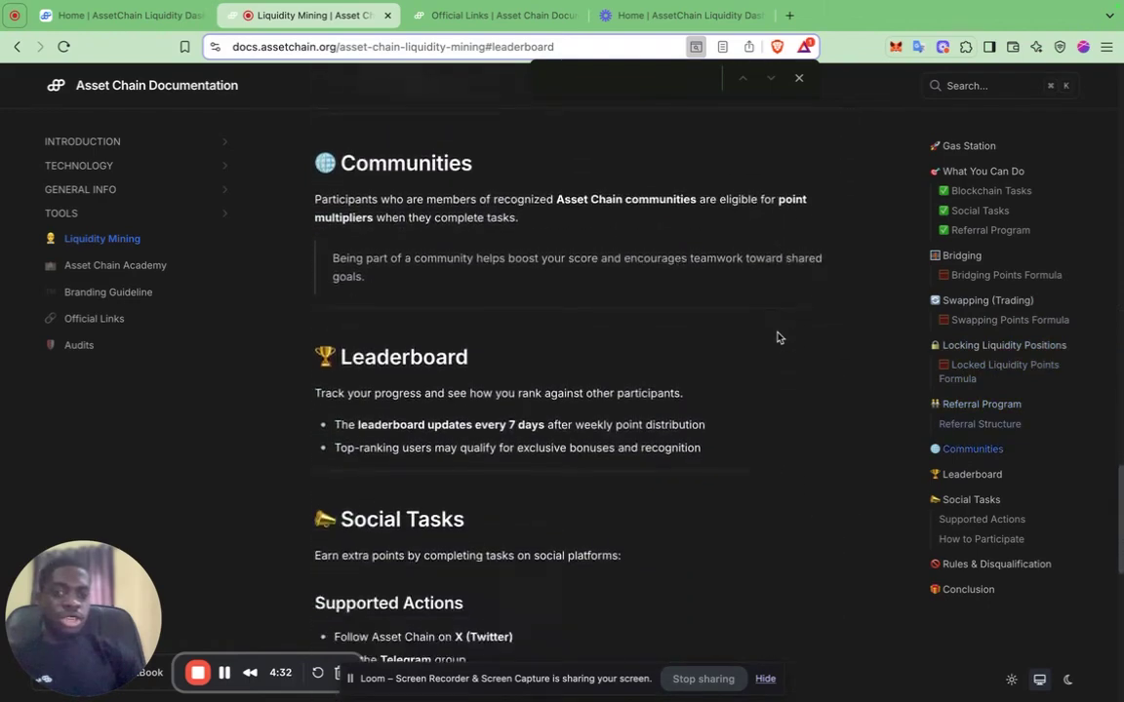
scroll(777, 337, "down", 2)
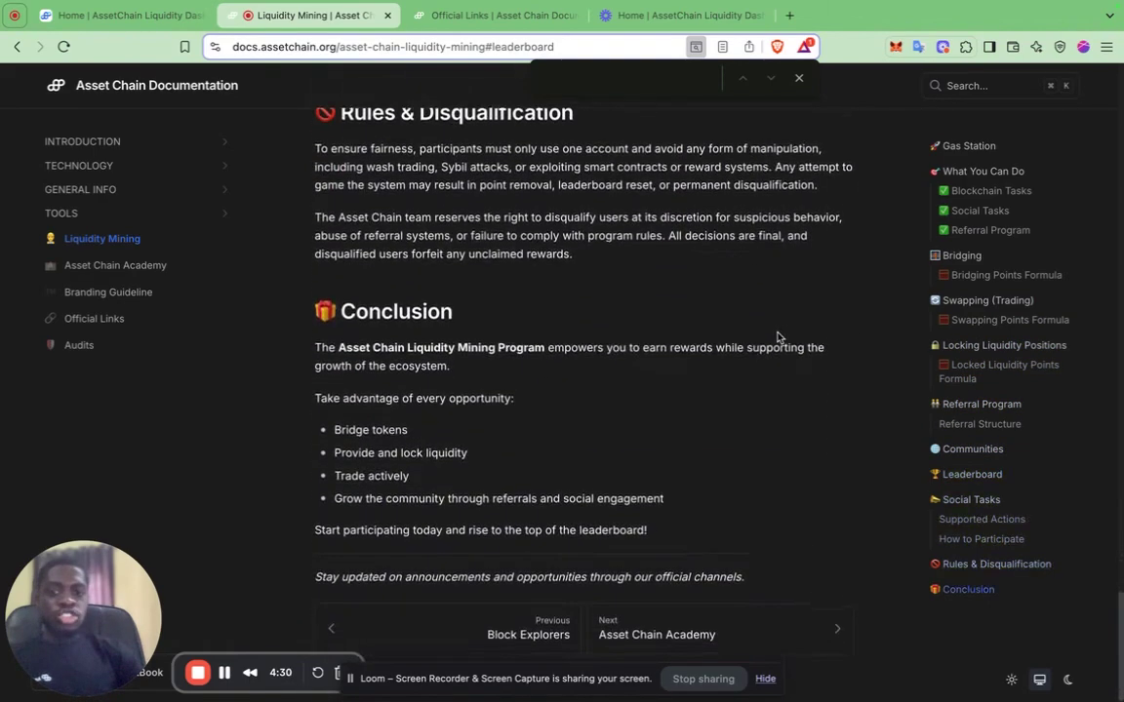
scroll(777, 337, "up", 20)
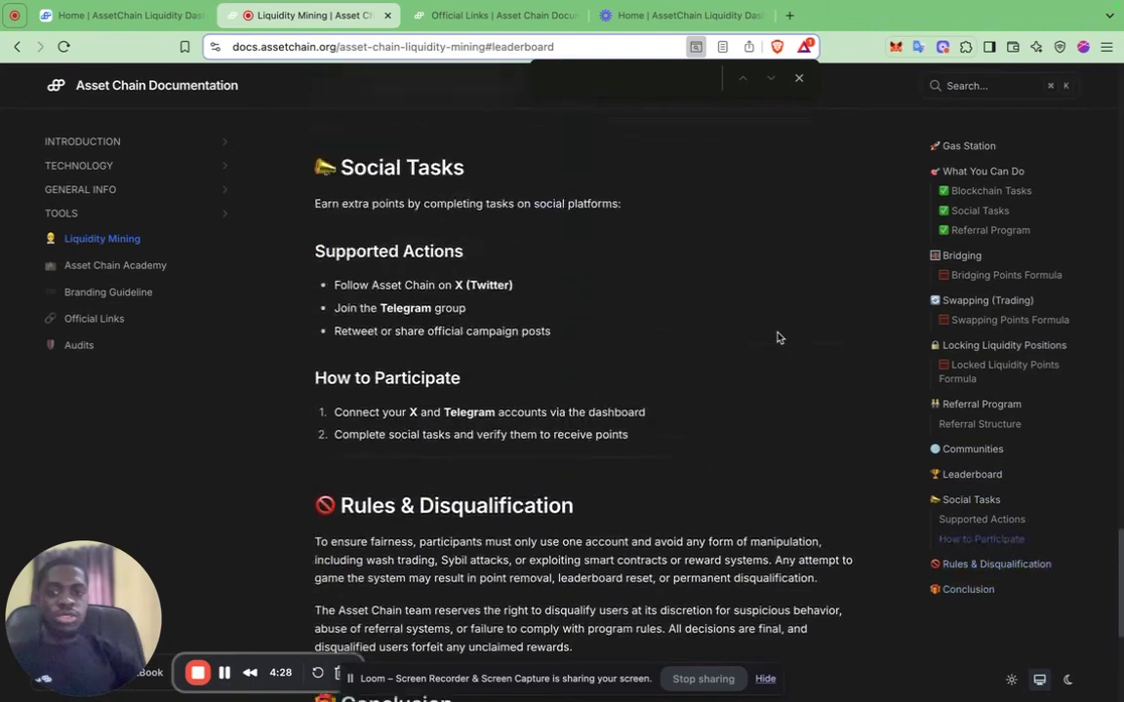
scroll(777, 337, "up", 1)
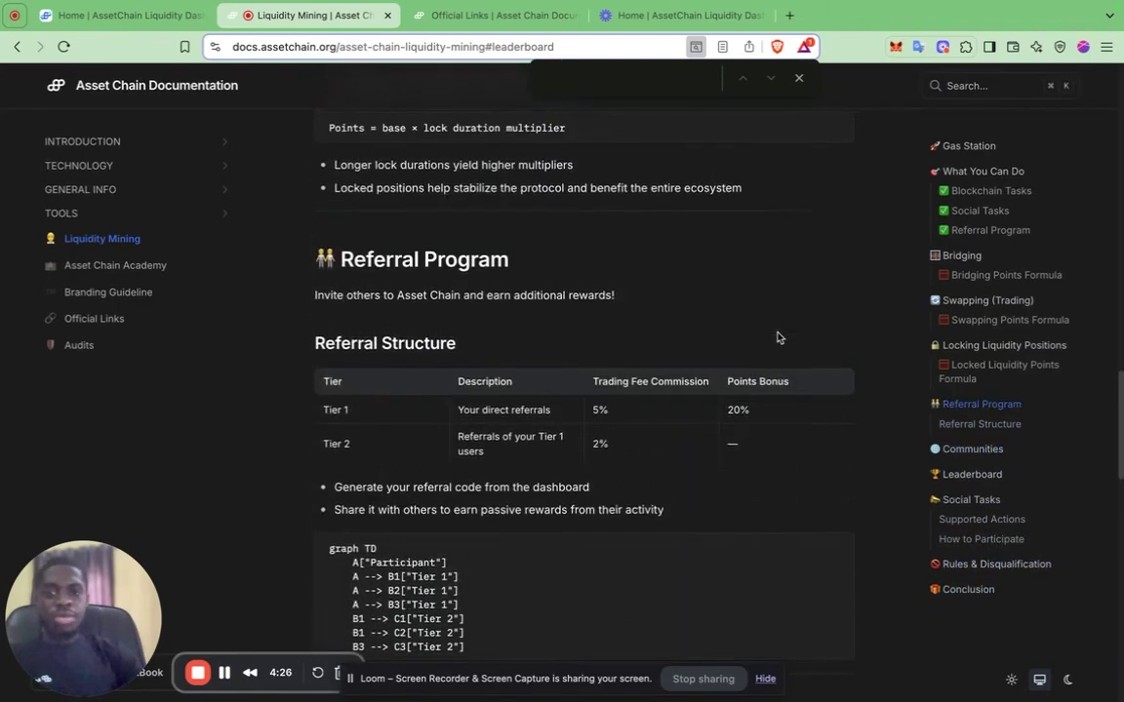
scroll(777, 337, "up", 15)
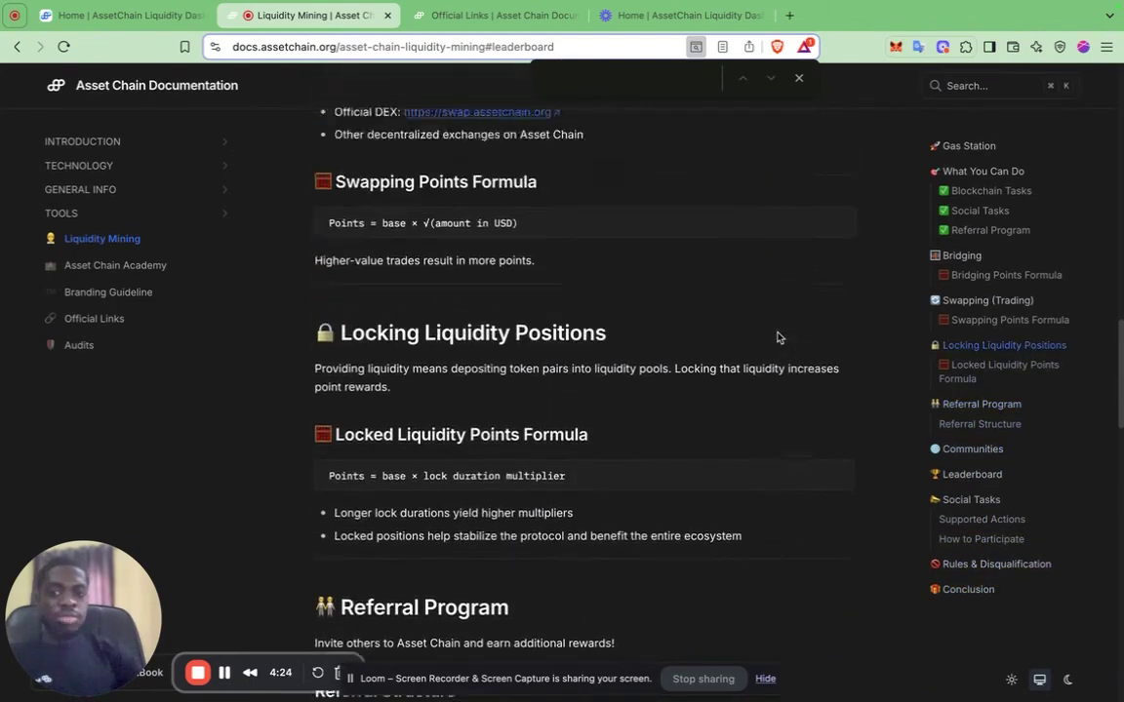
Look up the Telegram community link on the Official Links documentation page as a source for a referral code
left_click(153, 16)
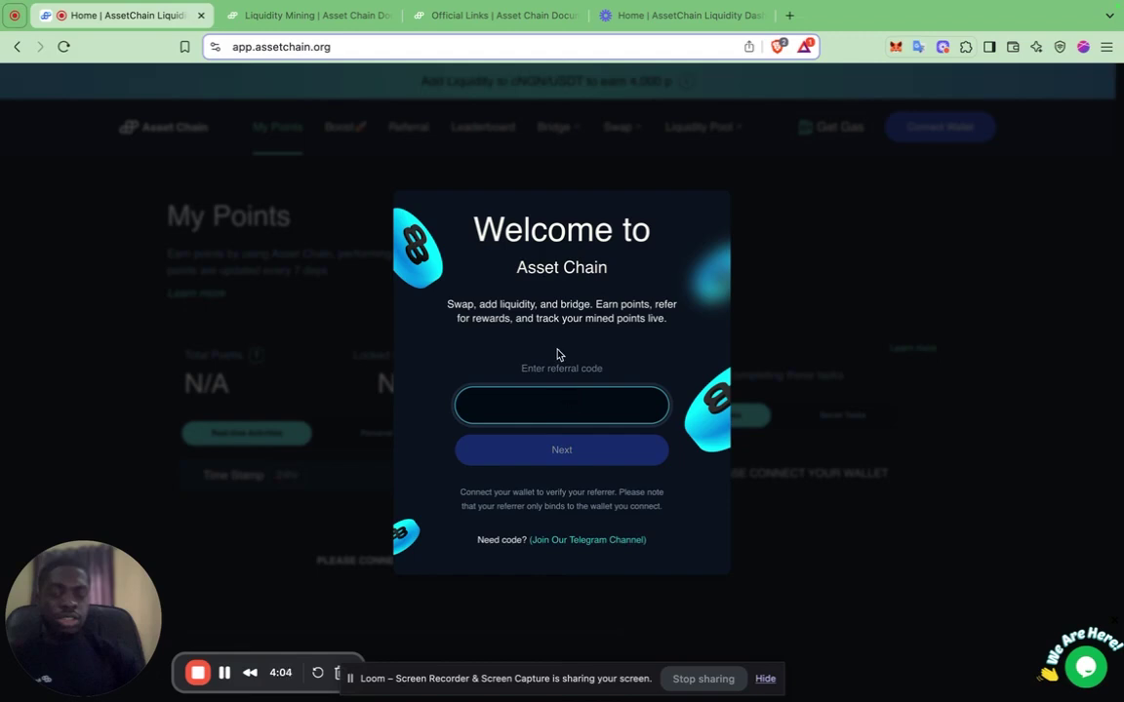
left_click(500, 15)
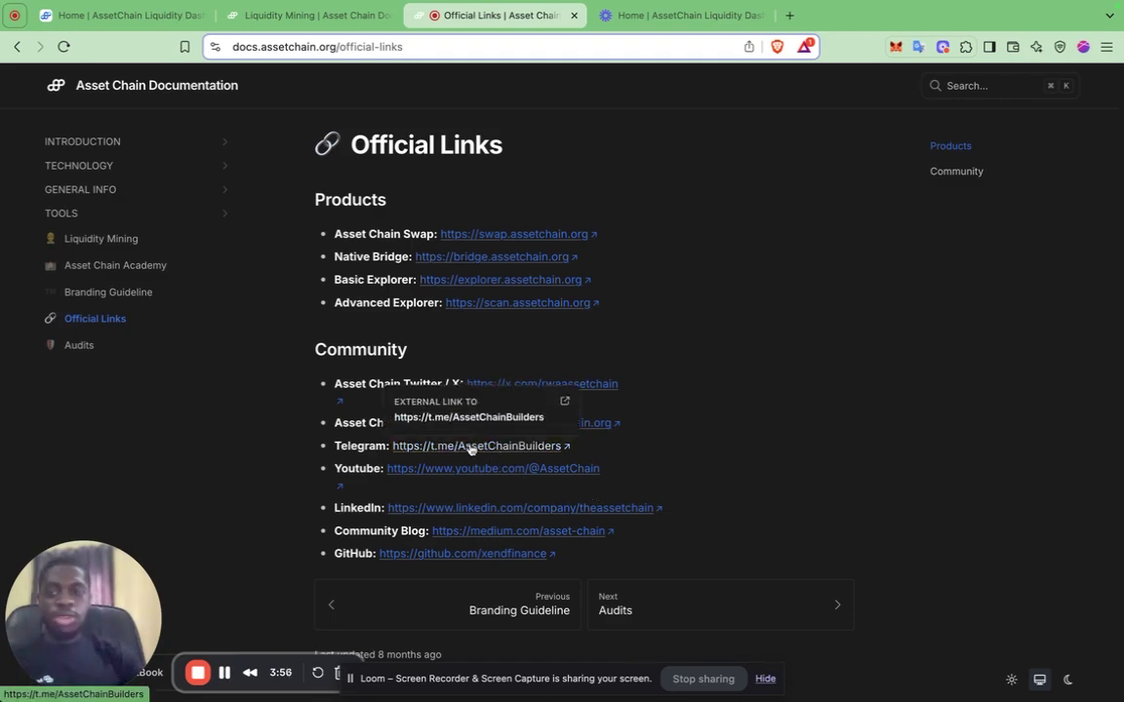
Return to the Asset Chain dashboard and submit the referral code in the welcome dialog
left_click(147, 23)
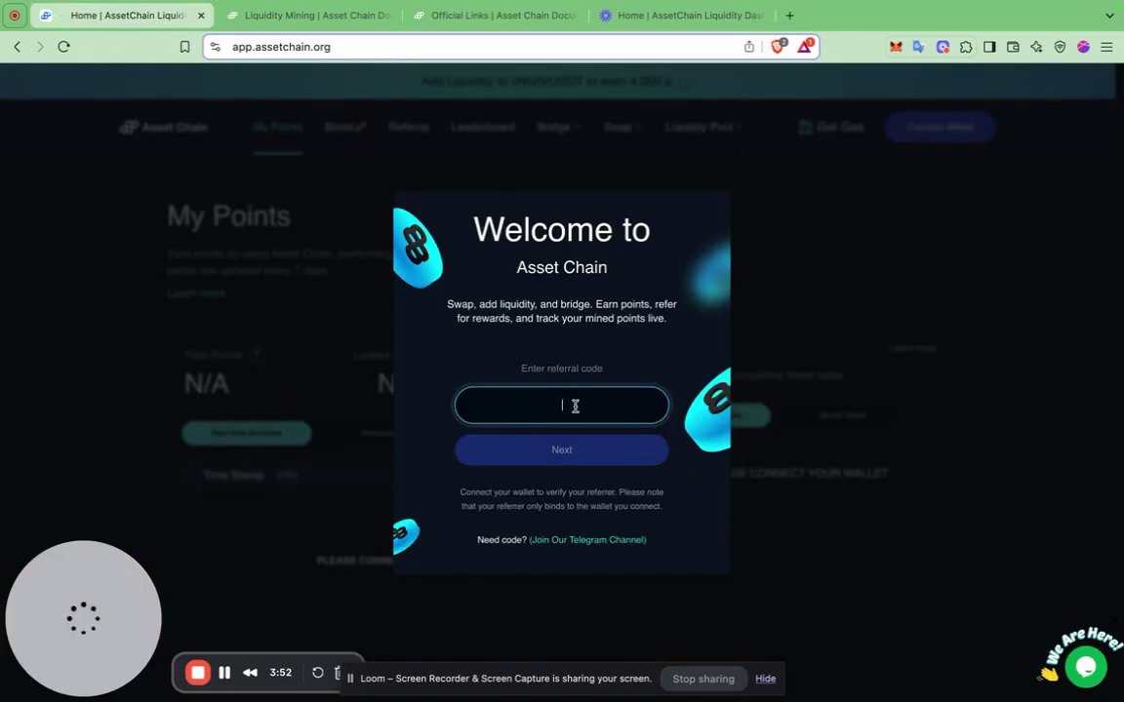
left_click(575, 405)
key("Down")
key("Return")
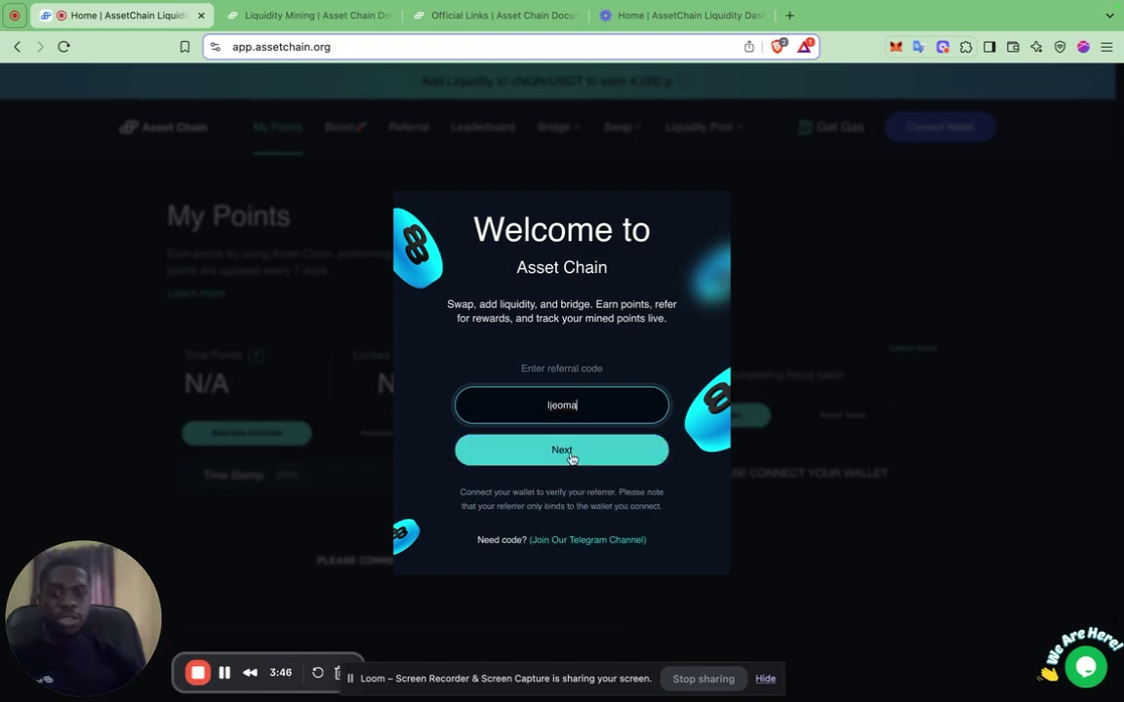
left_click(572, 454)
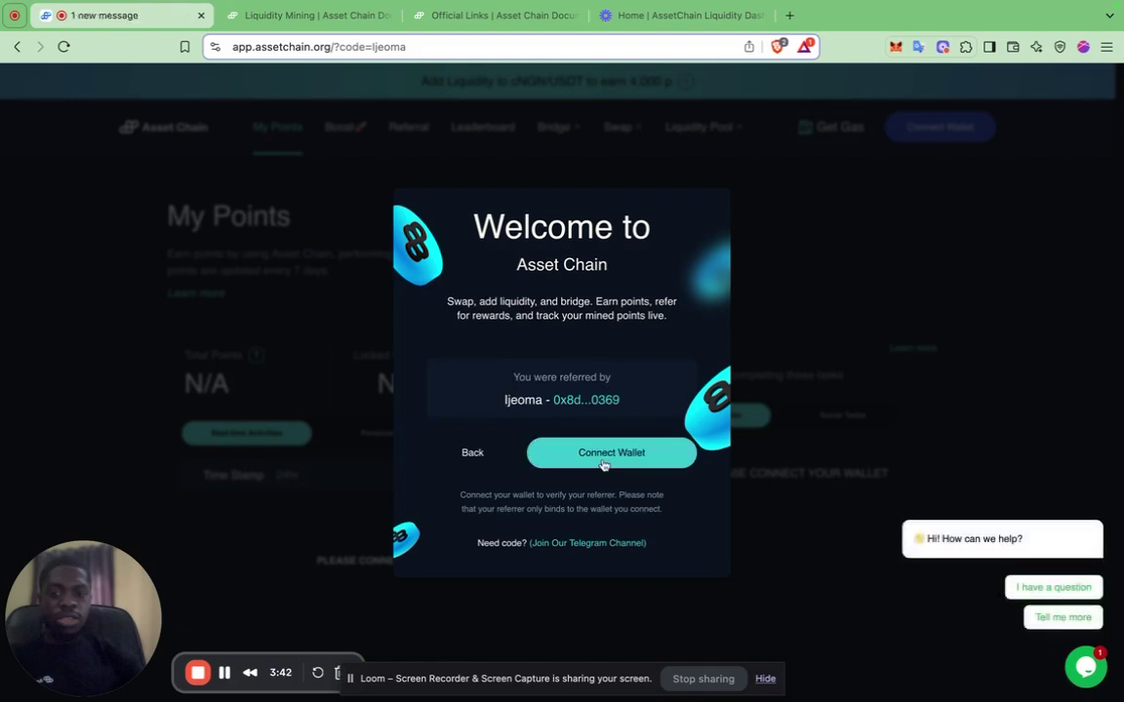
Connect the Liquidity Miner account through MetaMask and confirm the signature request to sign in to Asset Chain
left_click(614, 456)
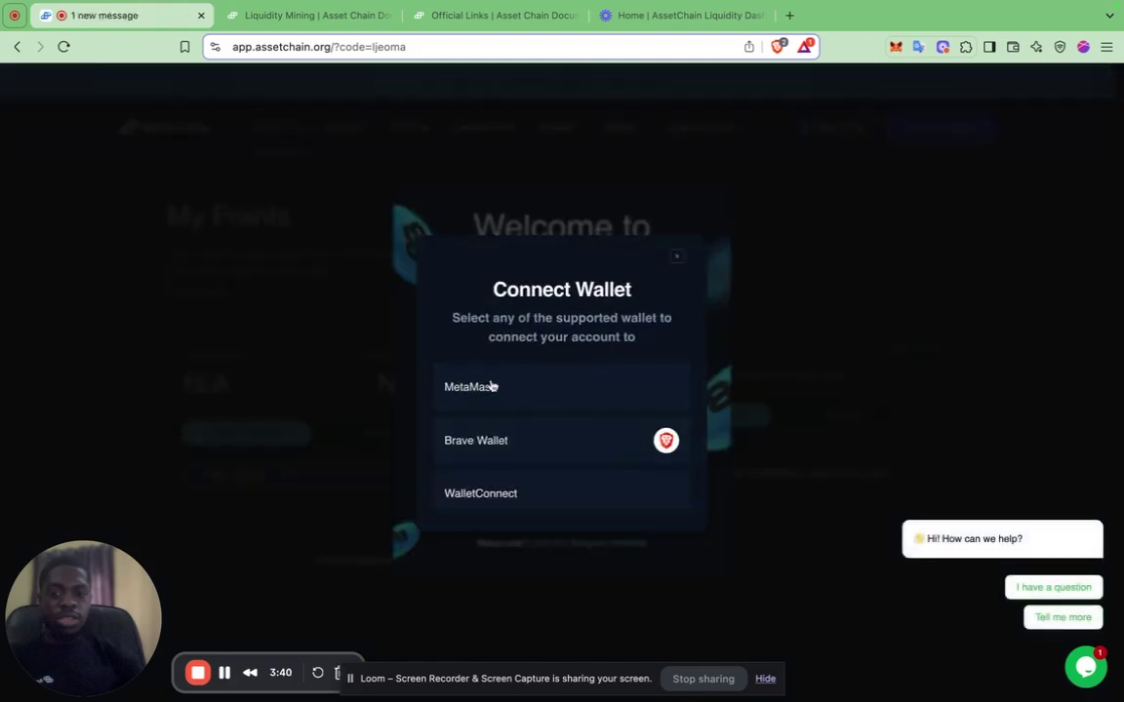
left_click(535, 395)
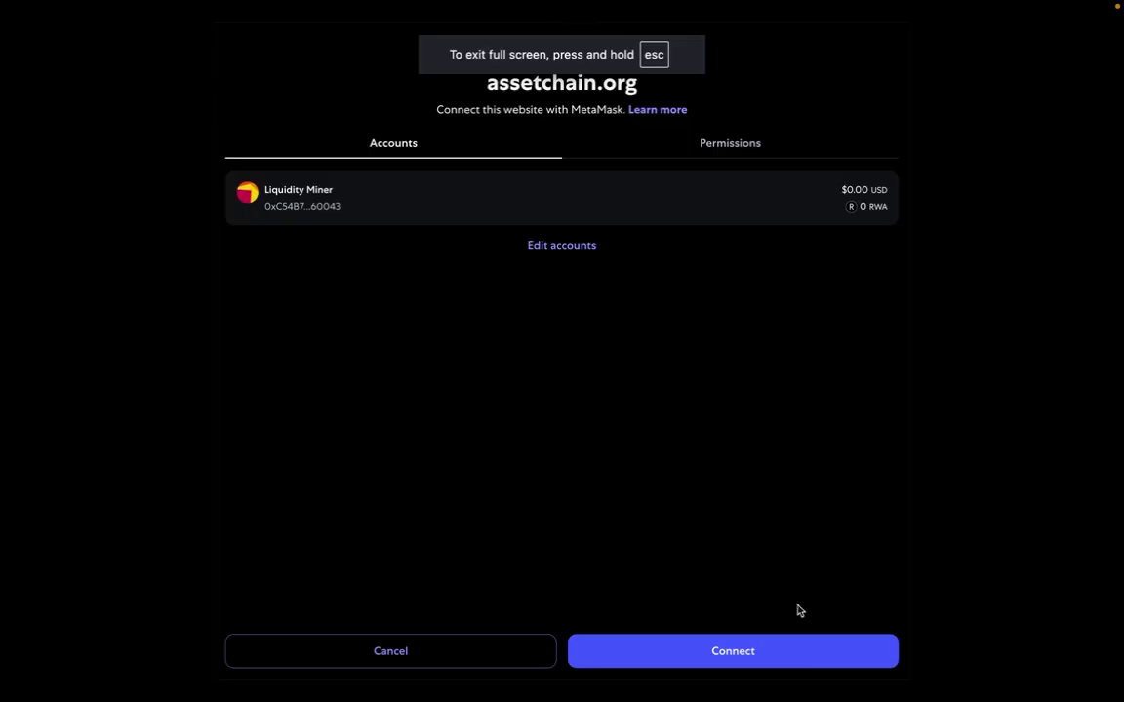
left_click(810, 650)
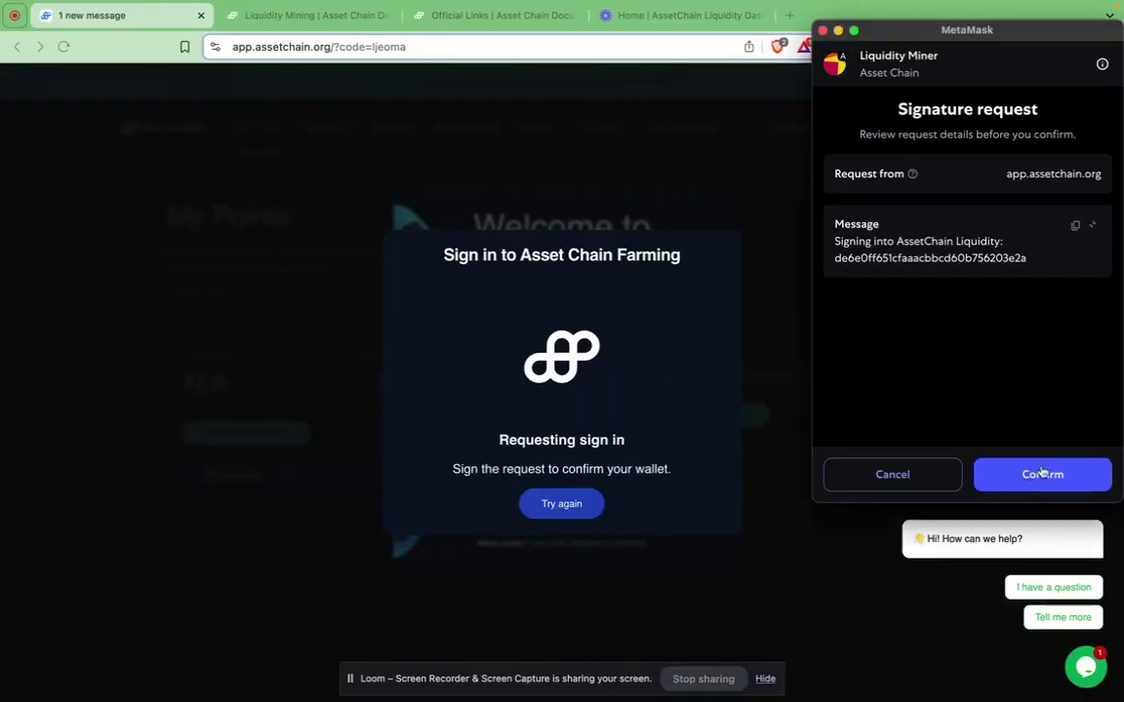
left_click(1030, 476)
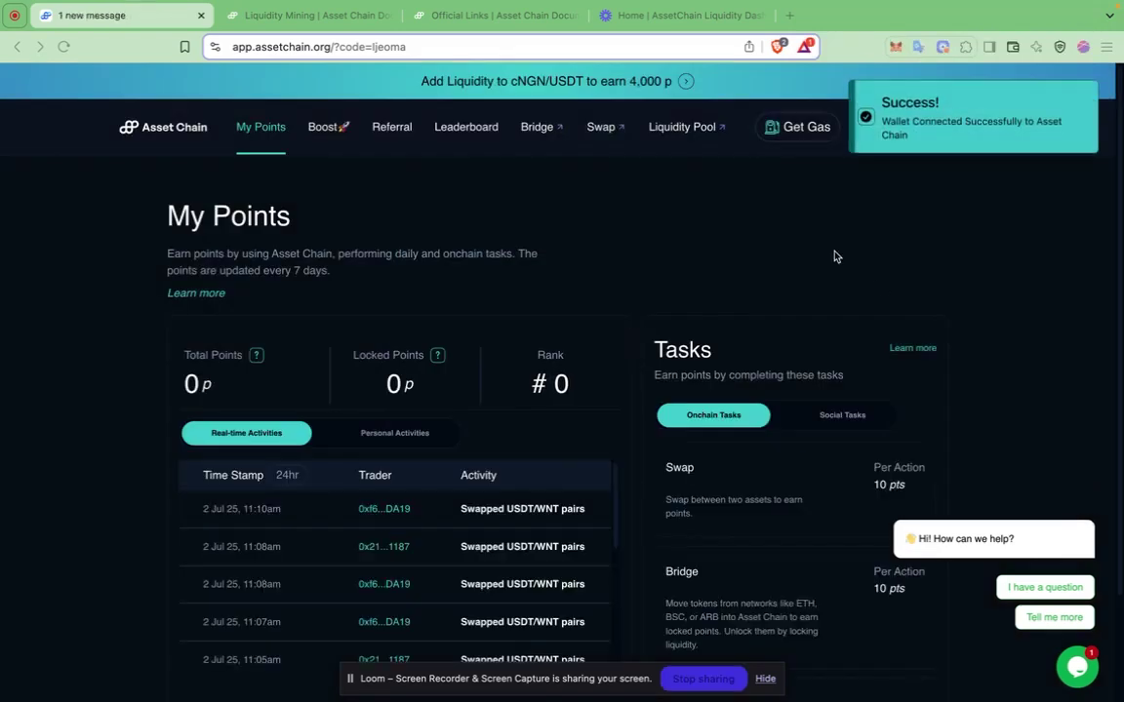
Open the Gas Station from the My Points page and claim free RWA gas for the connected wallet
scroll(70, 365, "down", 1)
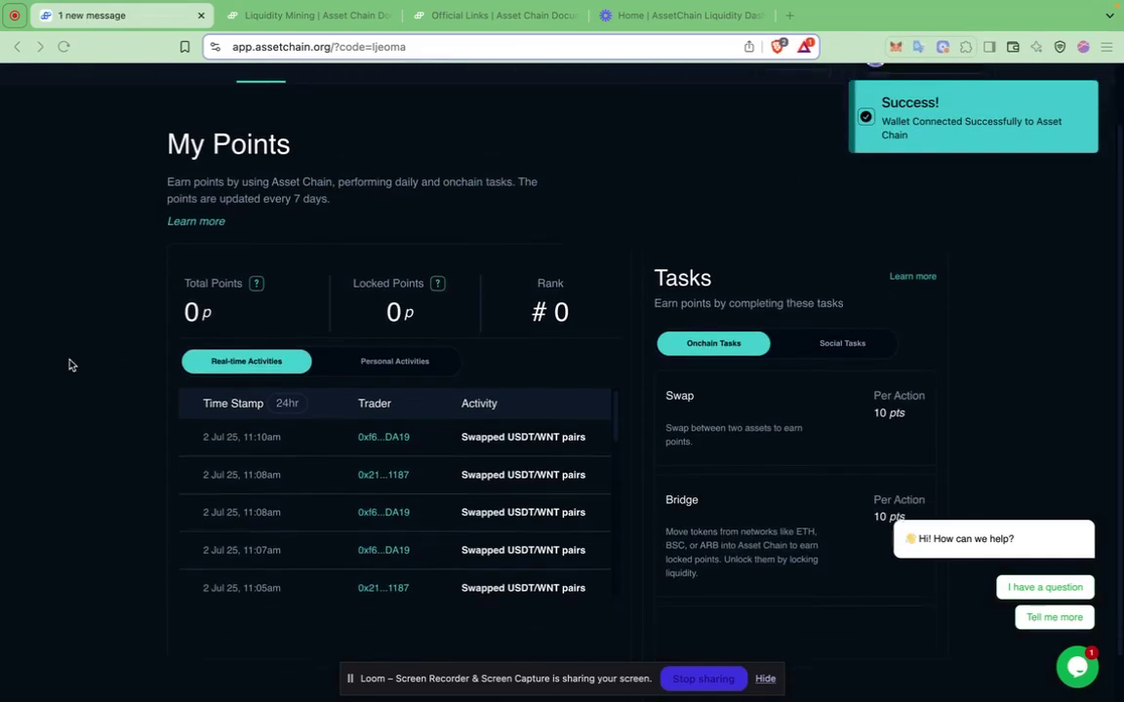
scroll(69, 365, "up", 1)
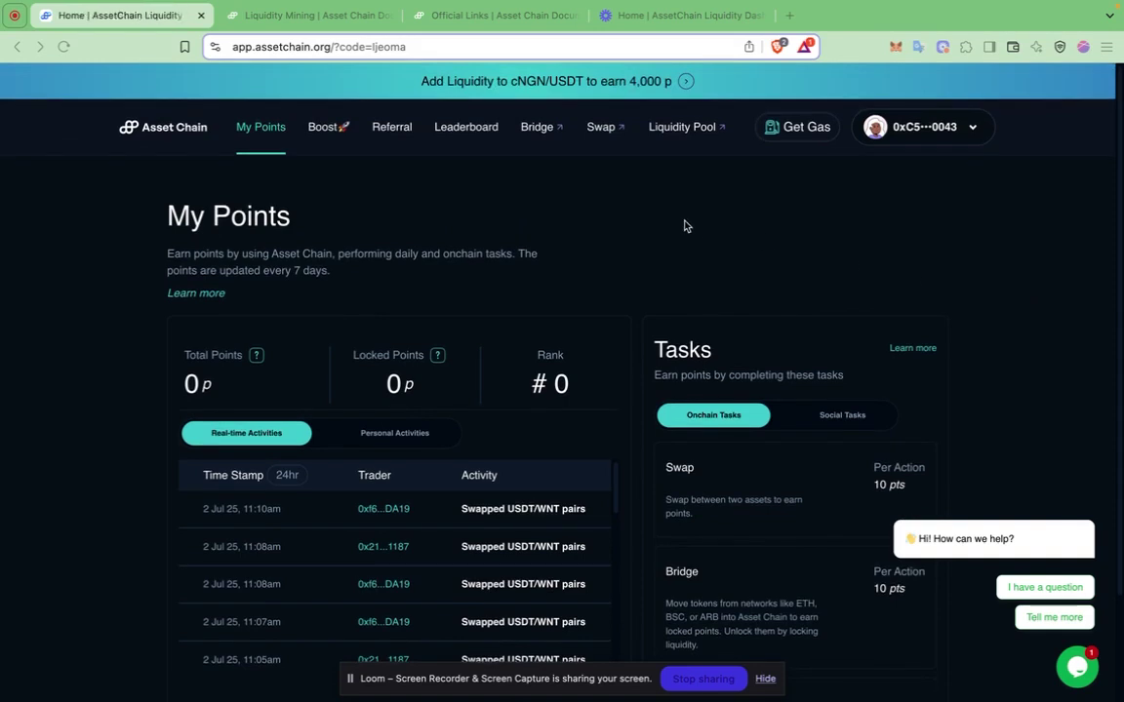
left_click(800, 129)
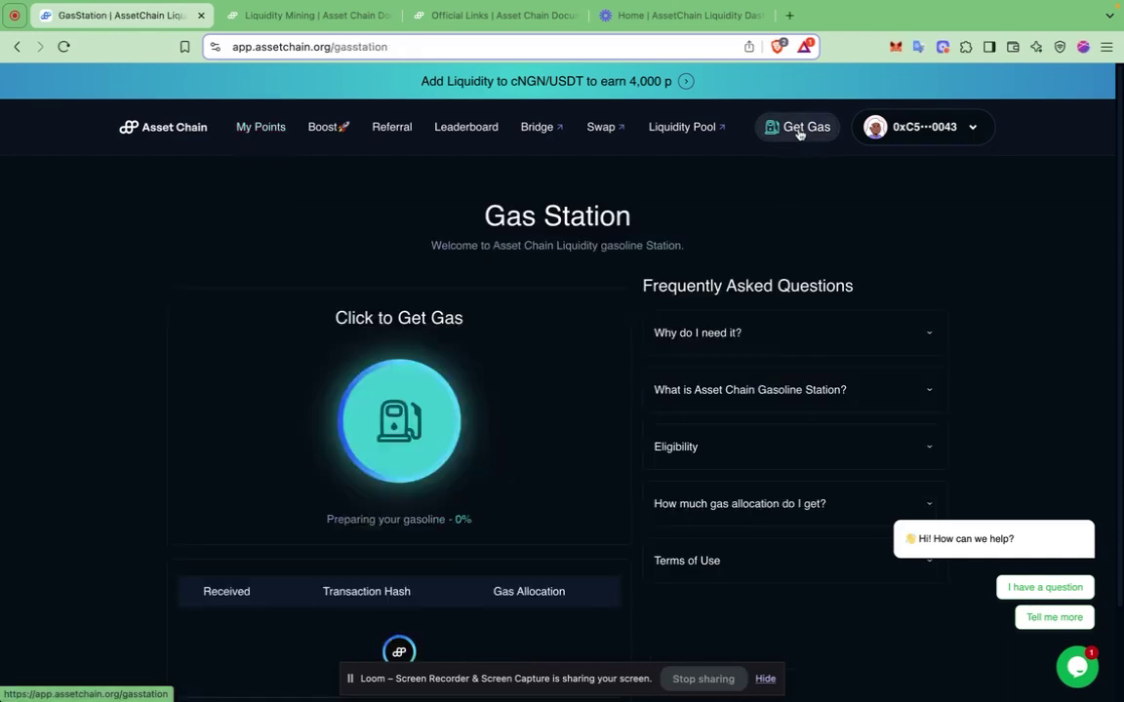
scroll(1028, 264, "down", 1)
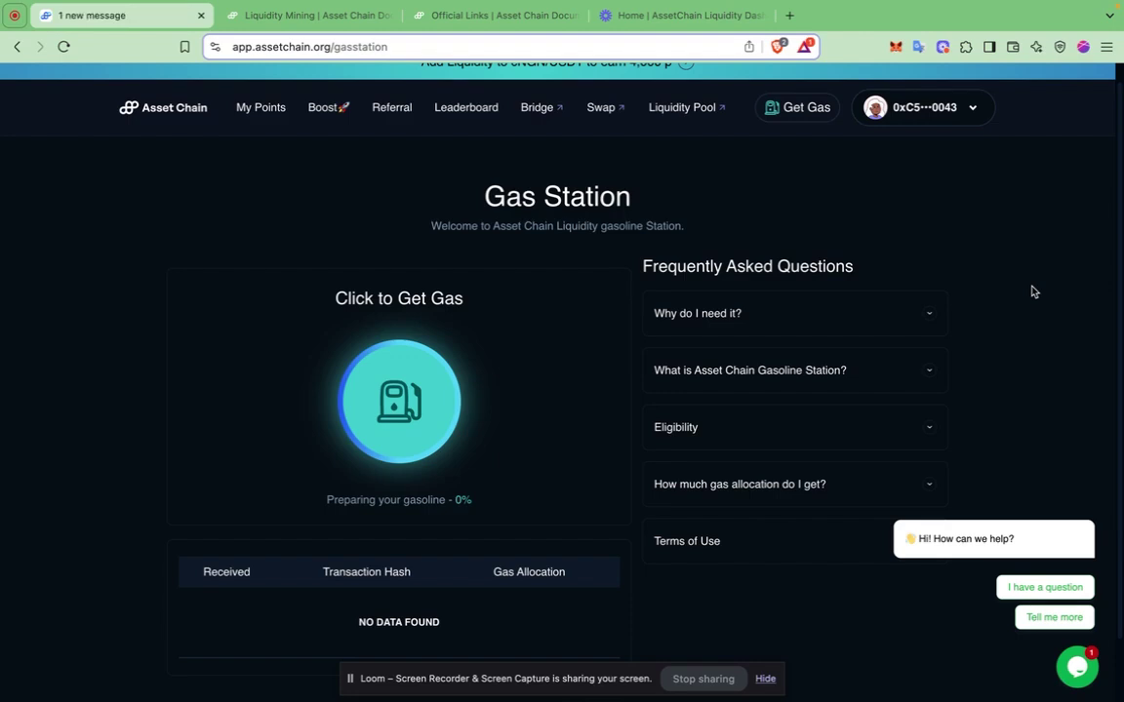
scroll(1034, 292, "down", 2)
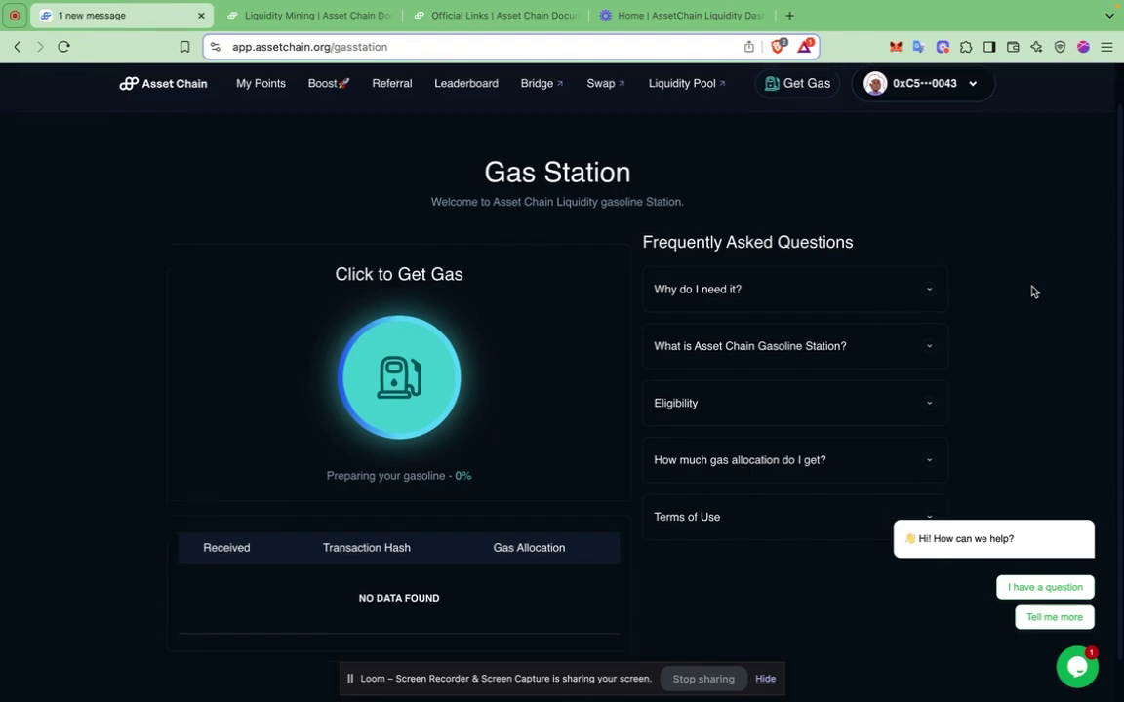
scroll(640, 347, "up", 1)
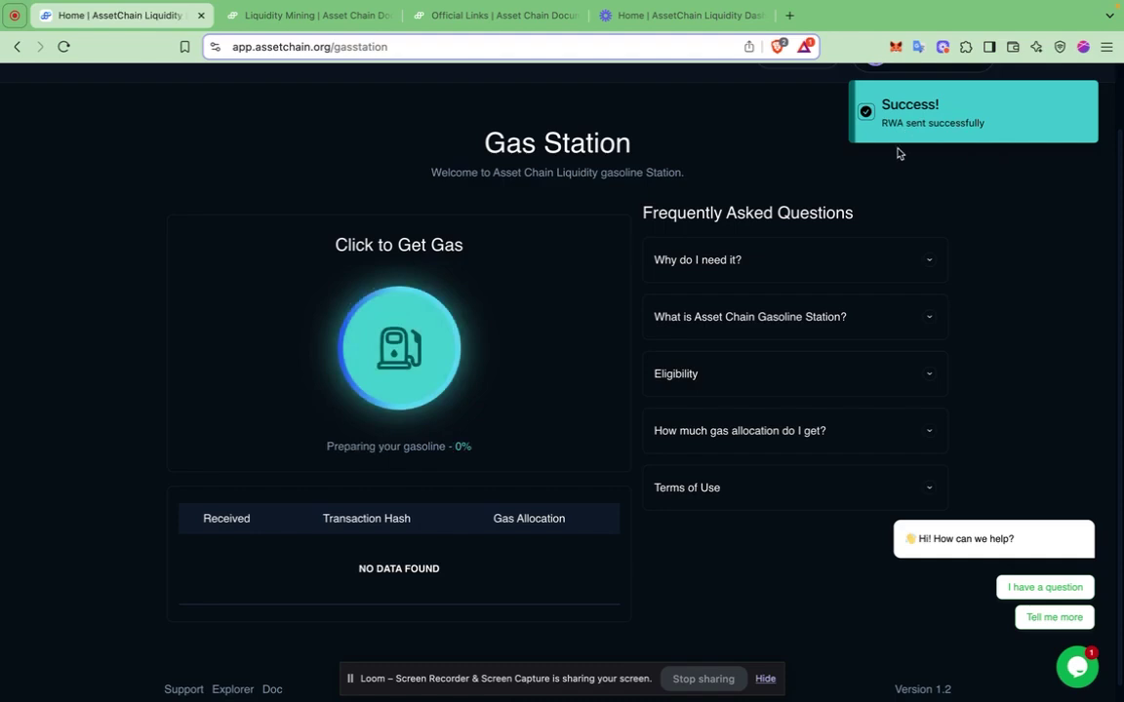
scroll(981, 215, "up", 2)
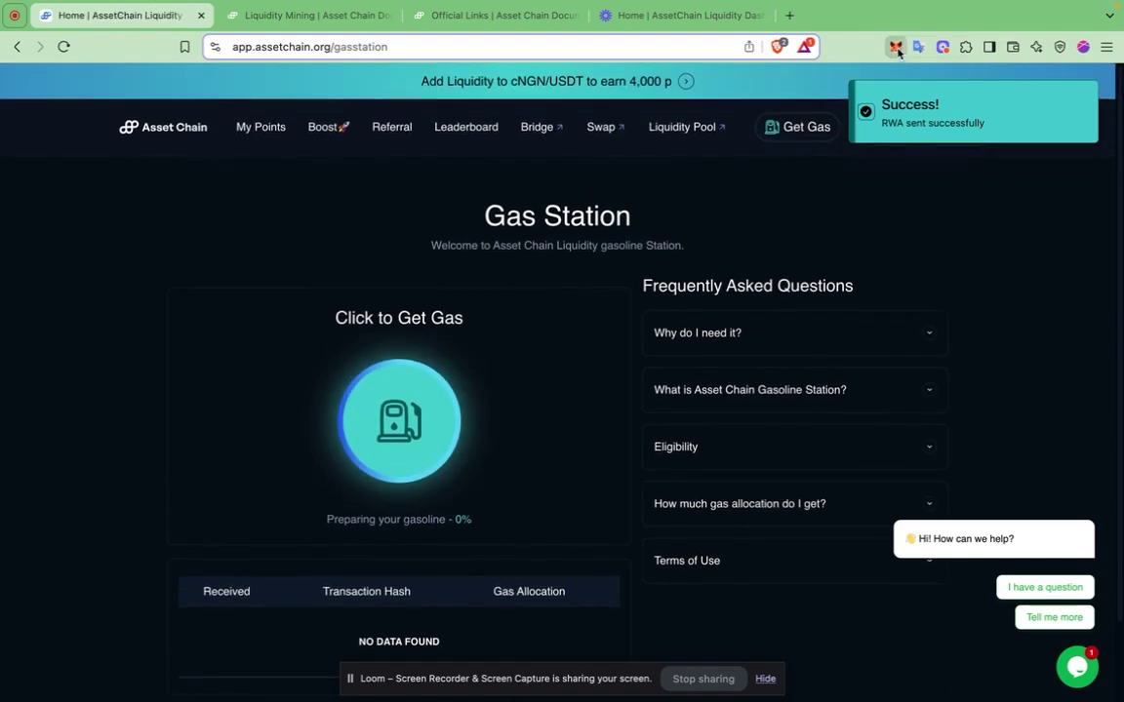
Check the Liquidity Miner account's token balances on Asset Chain in MetaMask, and close the wallet
left_click(895, 47)
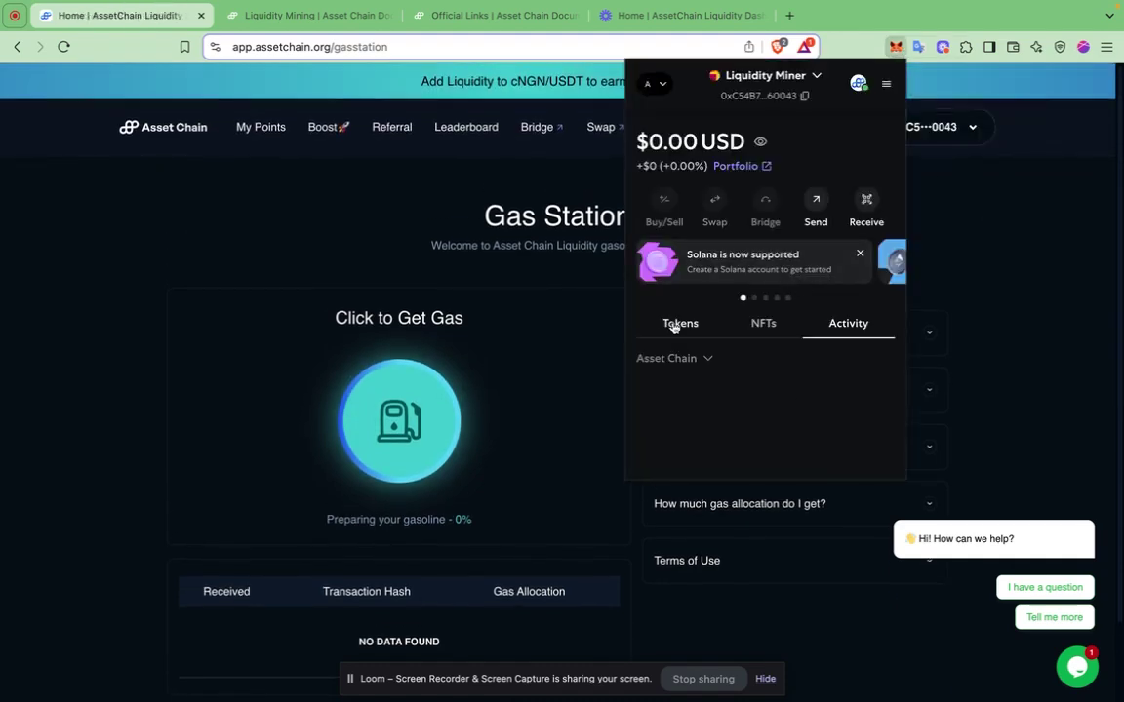
left_click(673, 326)
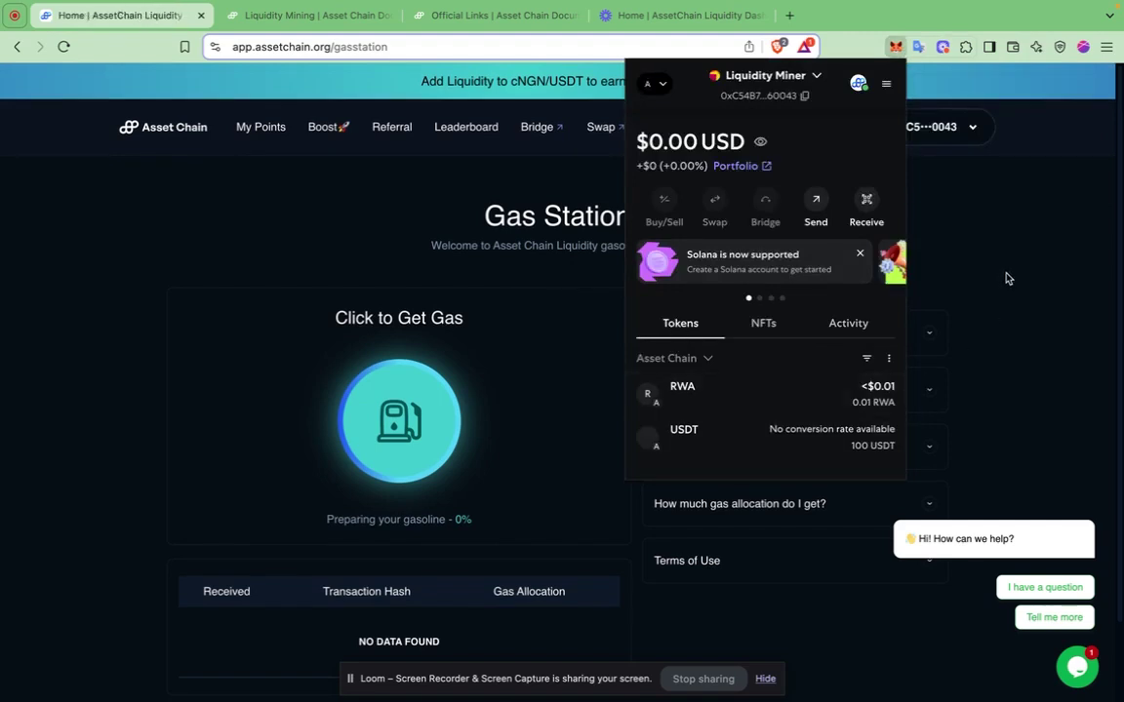
left_click(1038, 296)
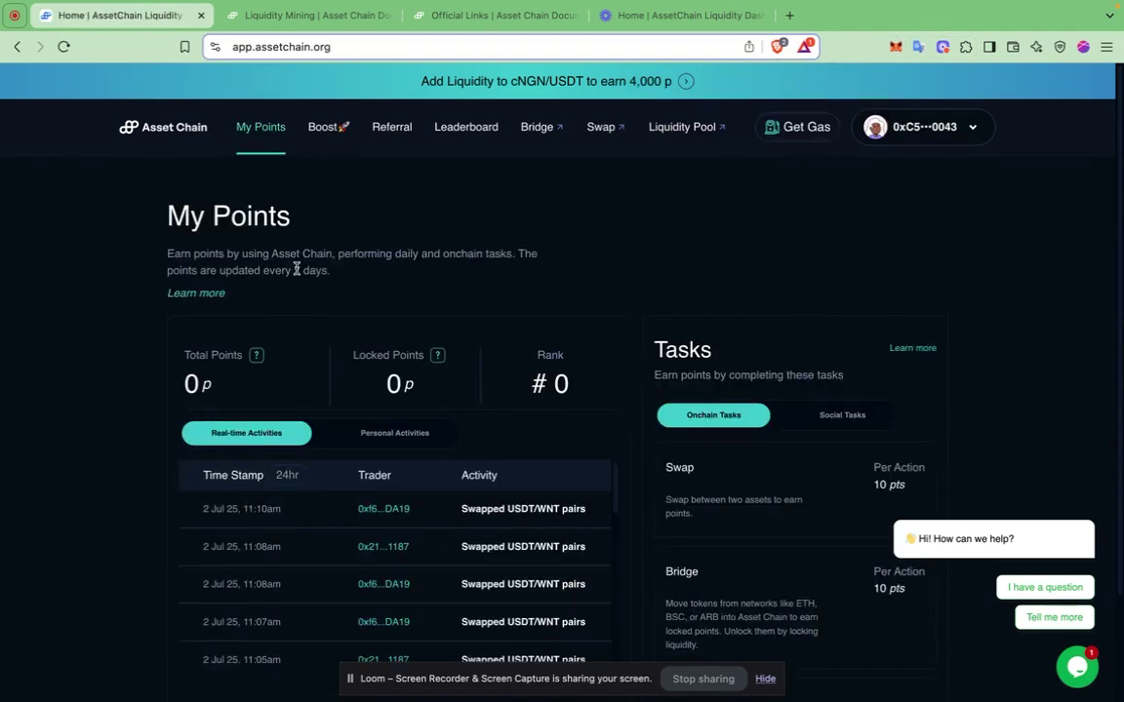
Go back to the My Points page and dismiss the chat help pop-up covering the task list
scroll(133, 341, "down", 1)
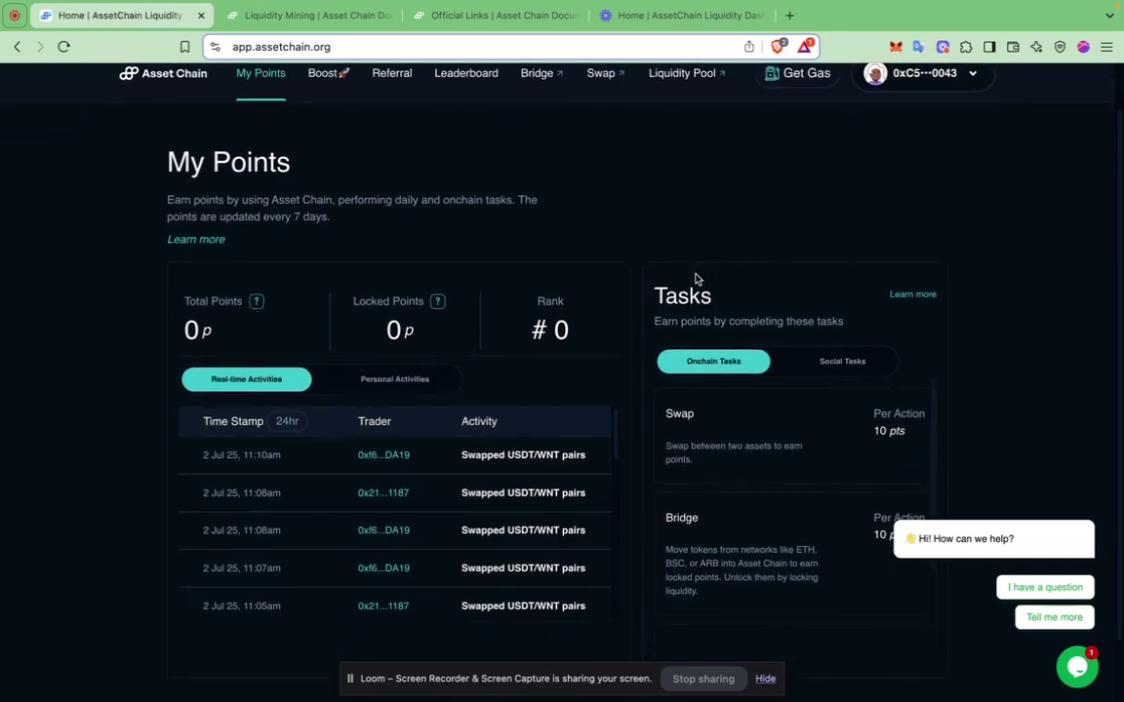
scroll(1048, 429, "down", 1)
scroll(1048, 429, "down", 1)
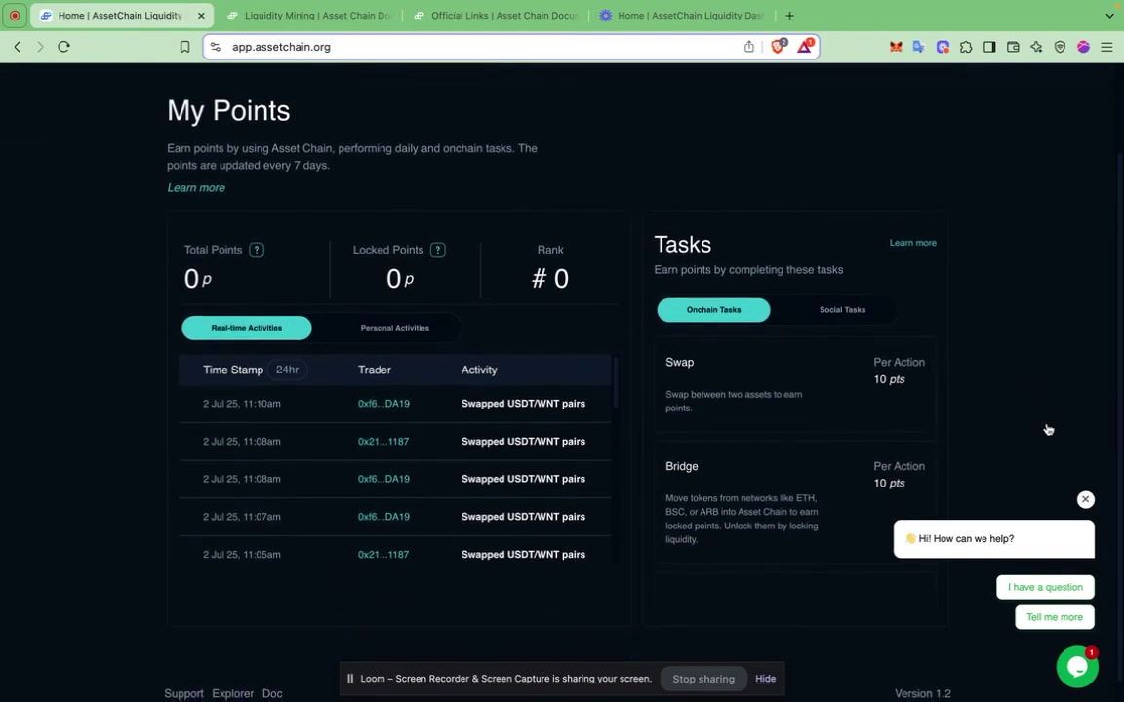
left_click(1086, 502)
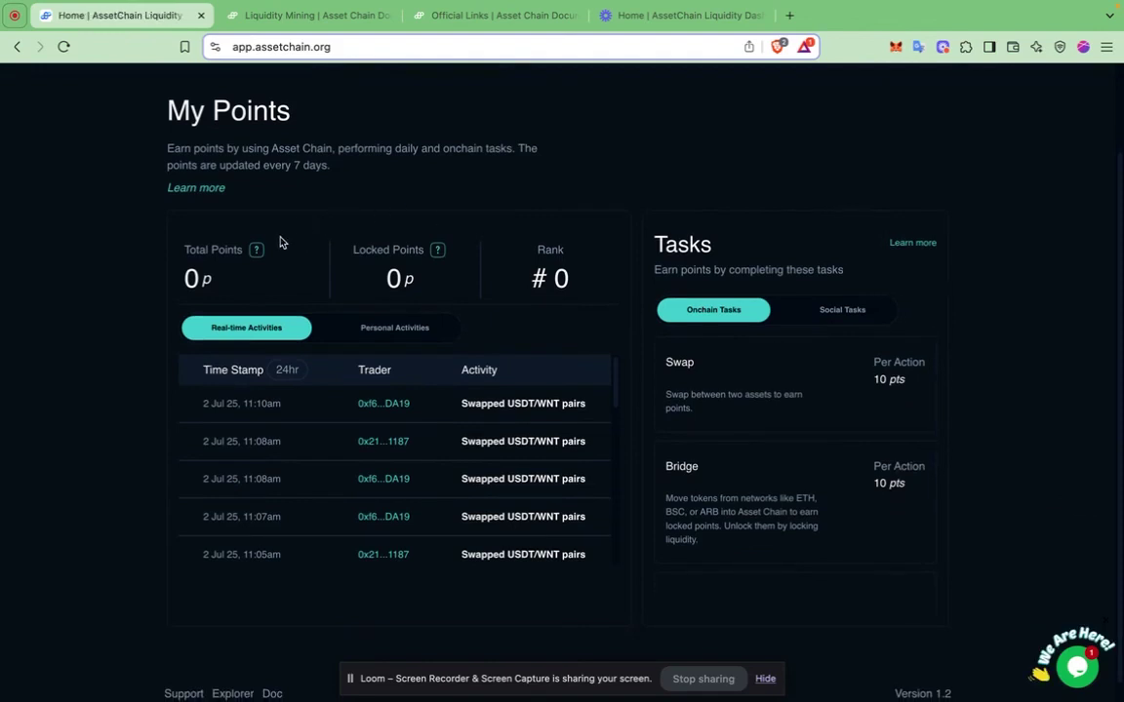
Read the explanations of Total Points and Locked Points, close them, and view the remaining onchain tasks
left_click(256, 251)
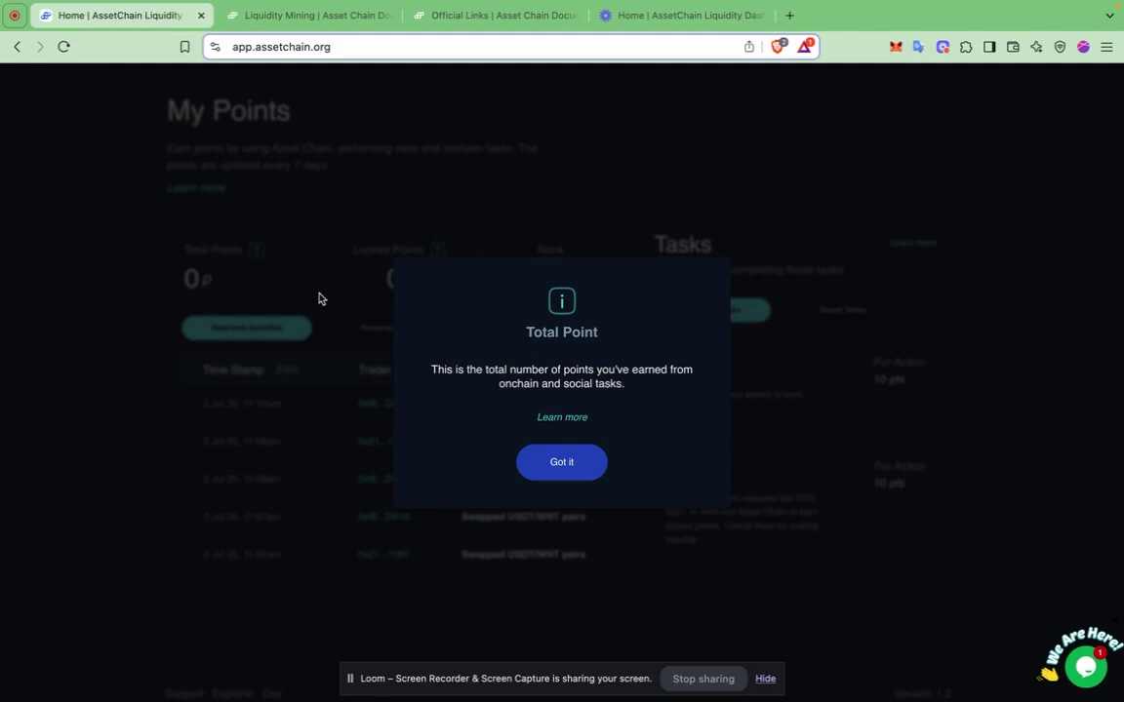
left_click(338, 246)
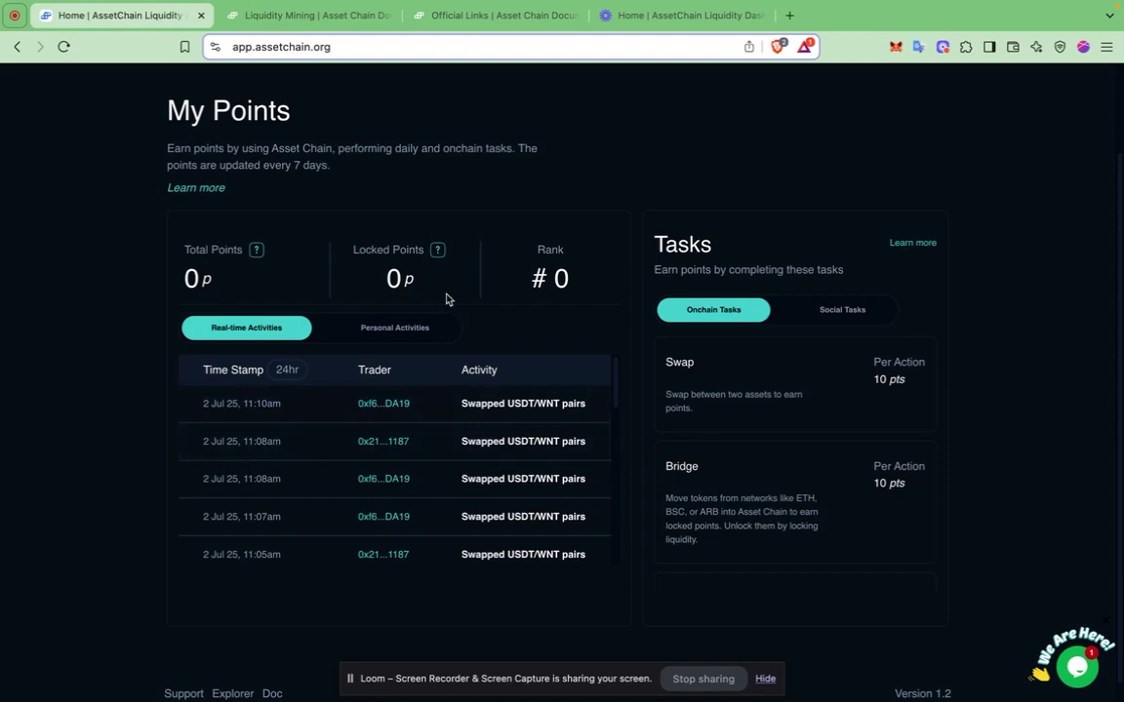
left_click(440, 256)
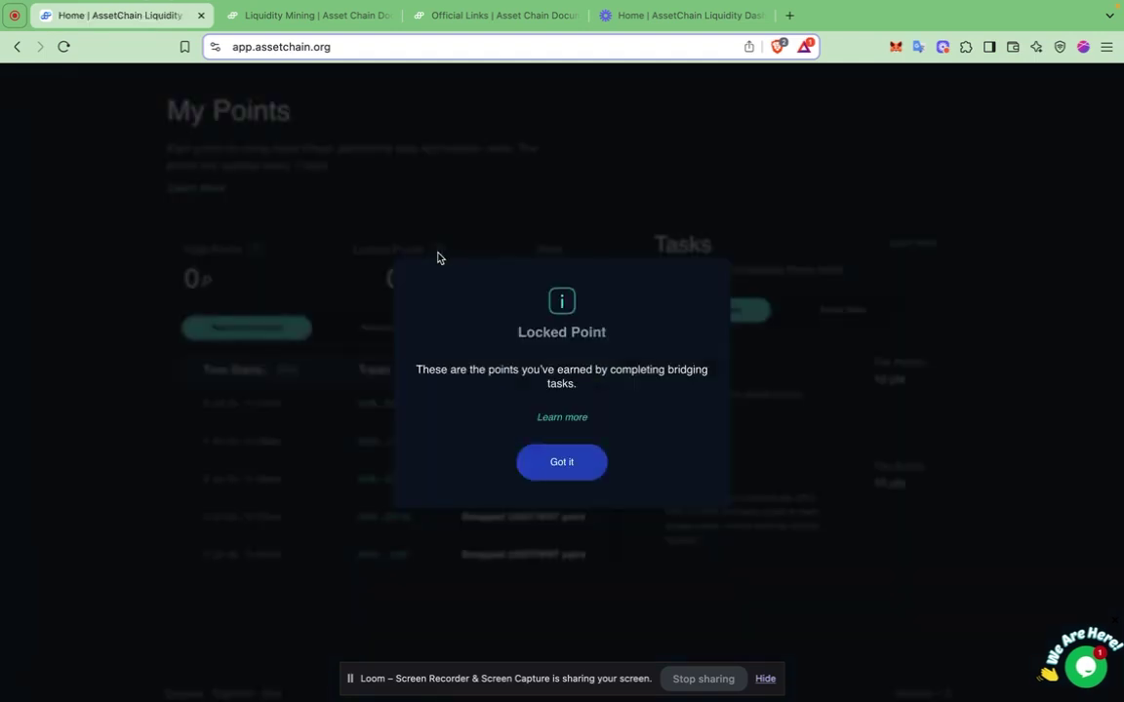
left_click(659, 173)
scroll(595, 283, "down", 1)
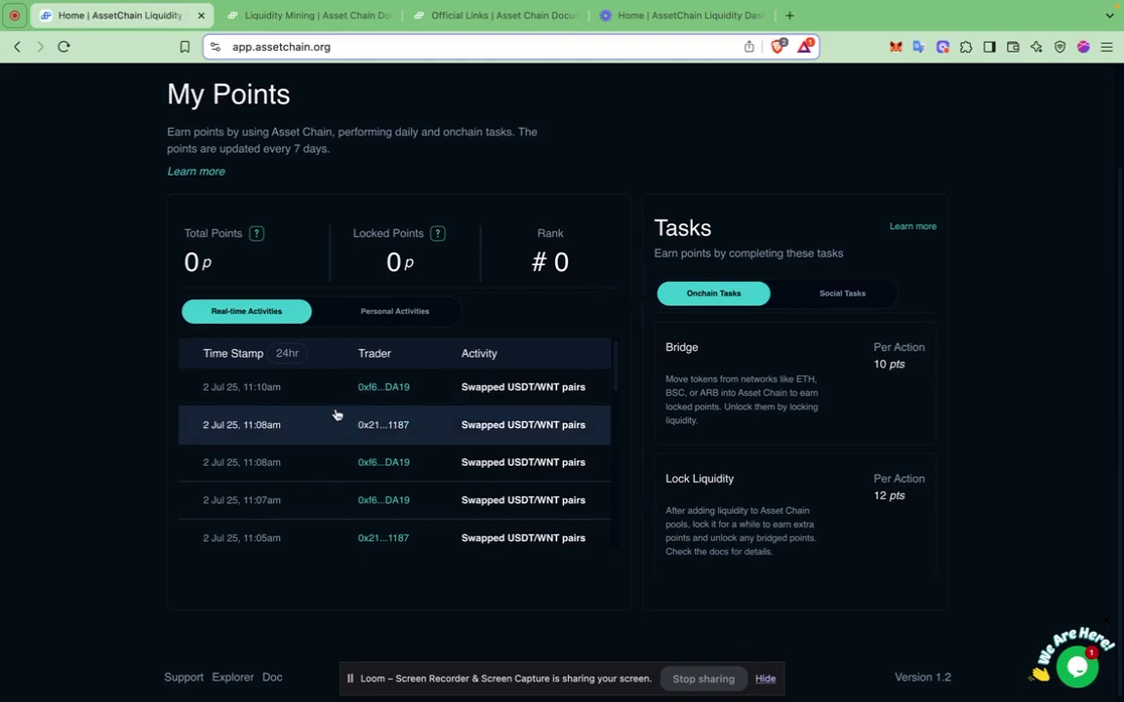
Look through the real-time activity list on the My Points page, and view the Personal Activities summary
scroll(314, 441, "down", 1)
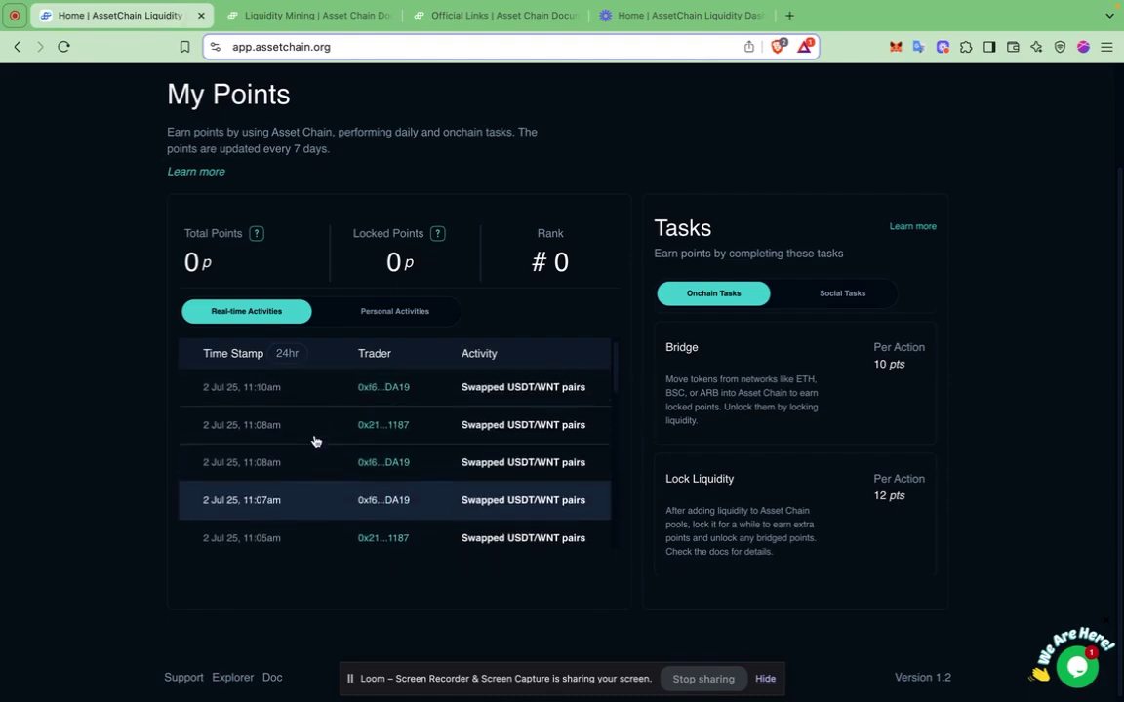
scroll(336, 458, "down", 2)
scroll(360, 475, "down", 5)
scroll(359, 475, "up", 4)
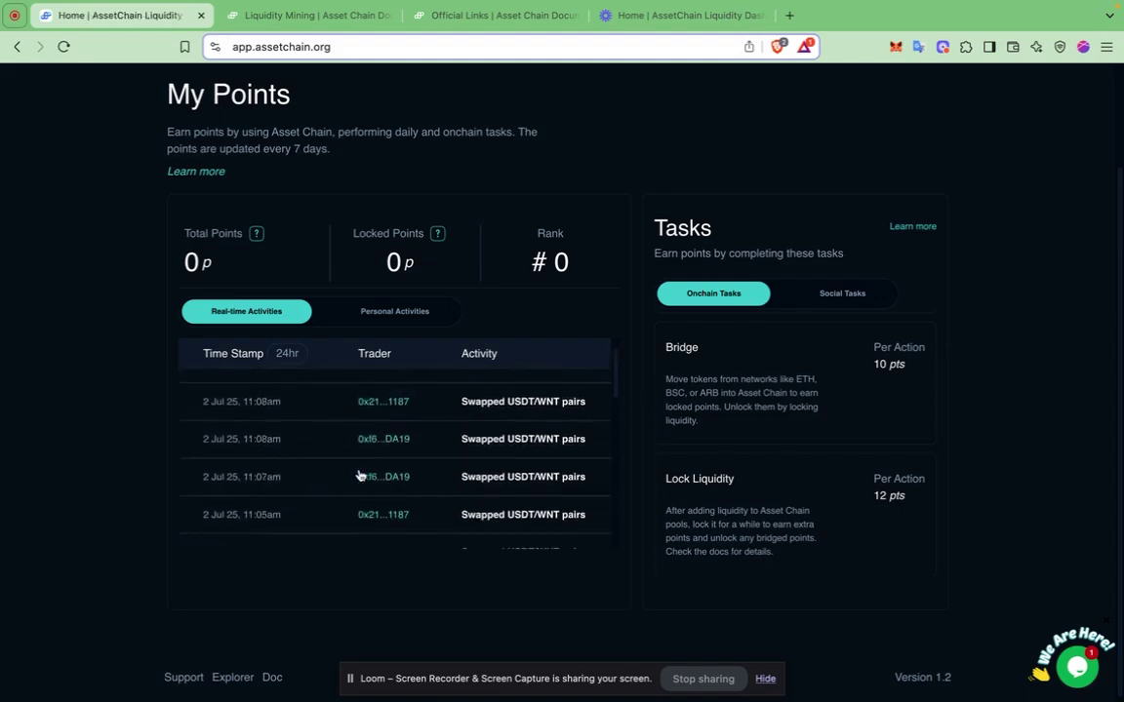
scroll(360, 475, "up", 2)
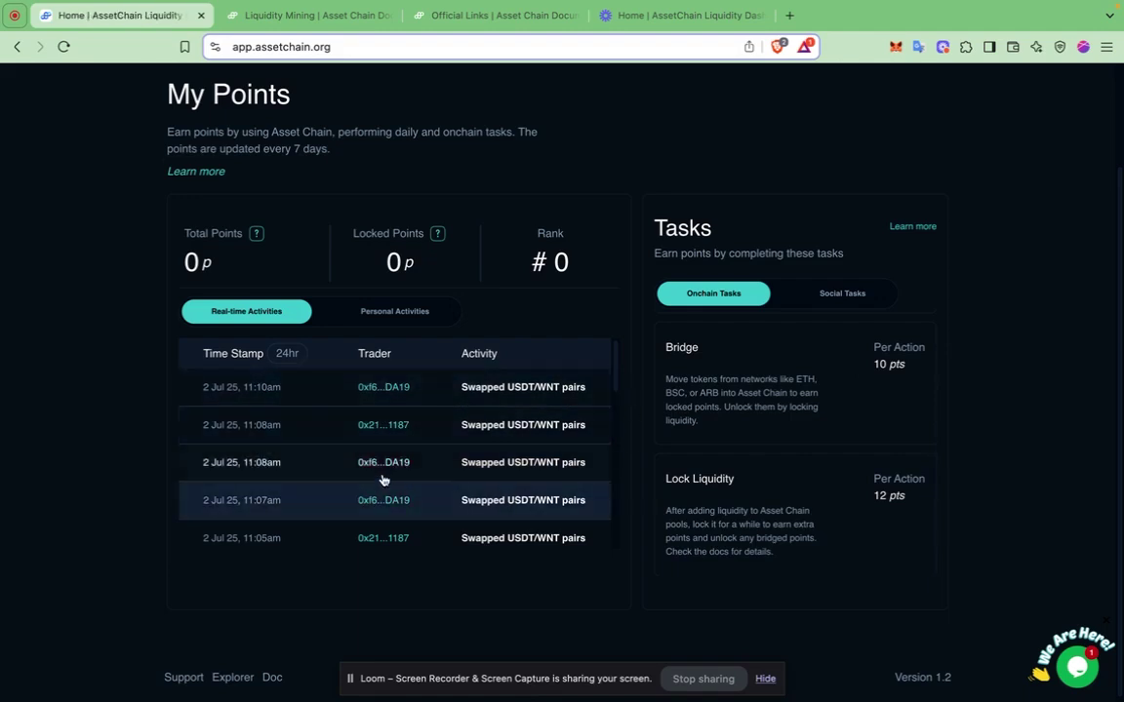
left_click(363, 316)
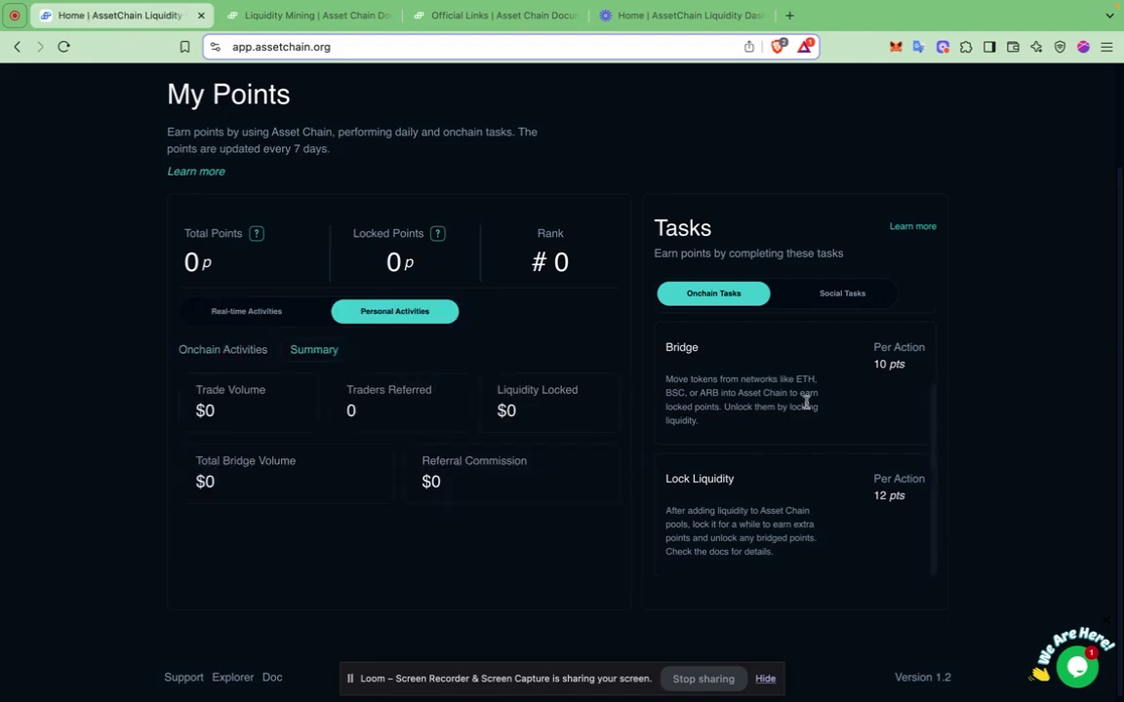
Glance at the social tasks, return to the onchain tasks, and read the Swap, Bridge and Lock Liquidity descriptions
scroll(808, 403, "down", 1)
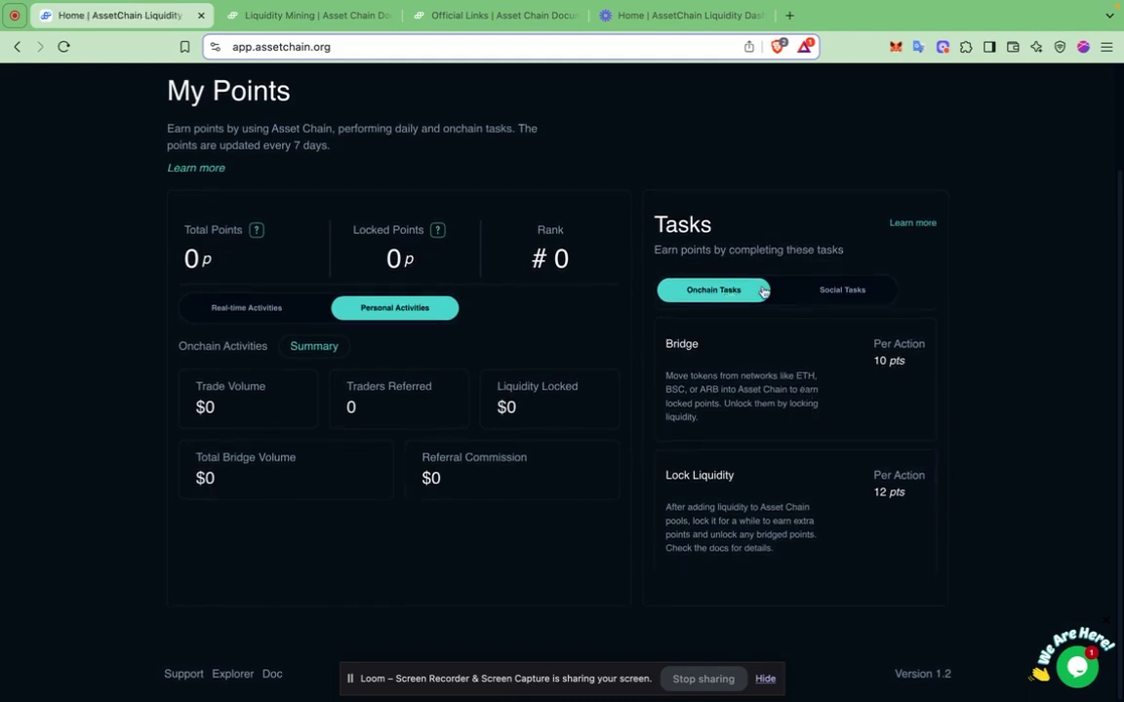
left_click(834, 292)
scroll(833, 294, "up", 3)
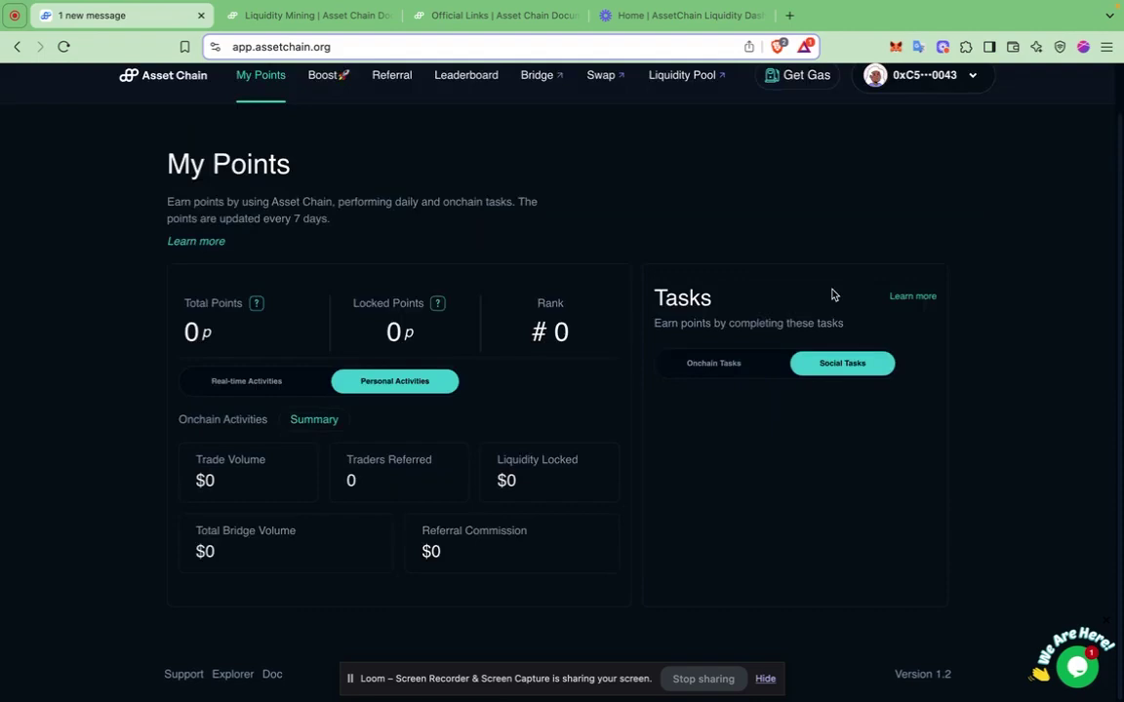
left_click(713, 363)
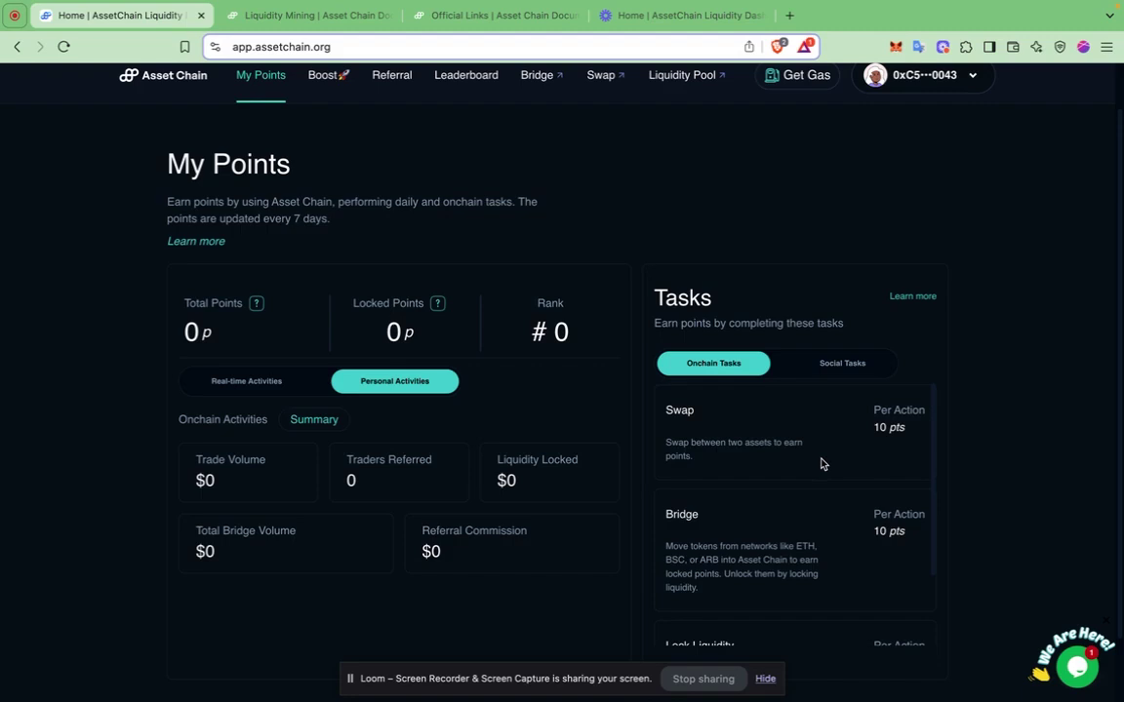
scroll(821, 465, "down", 2)
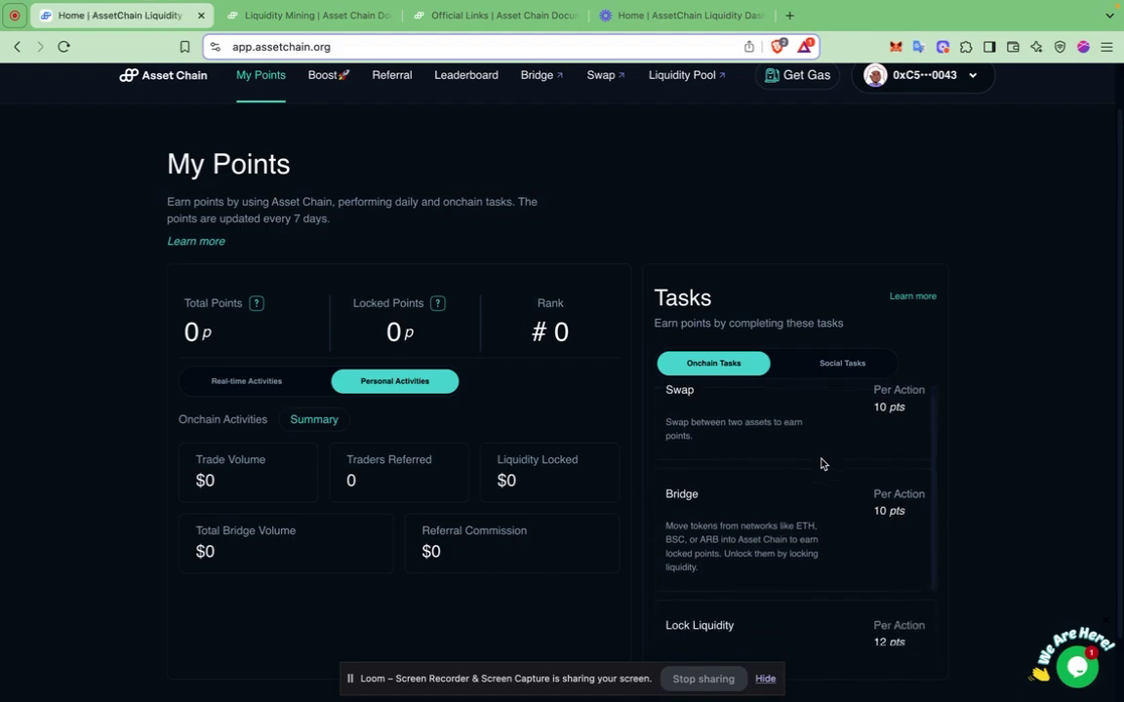
scroll(822, 513, "down", 3)
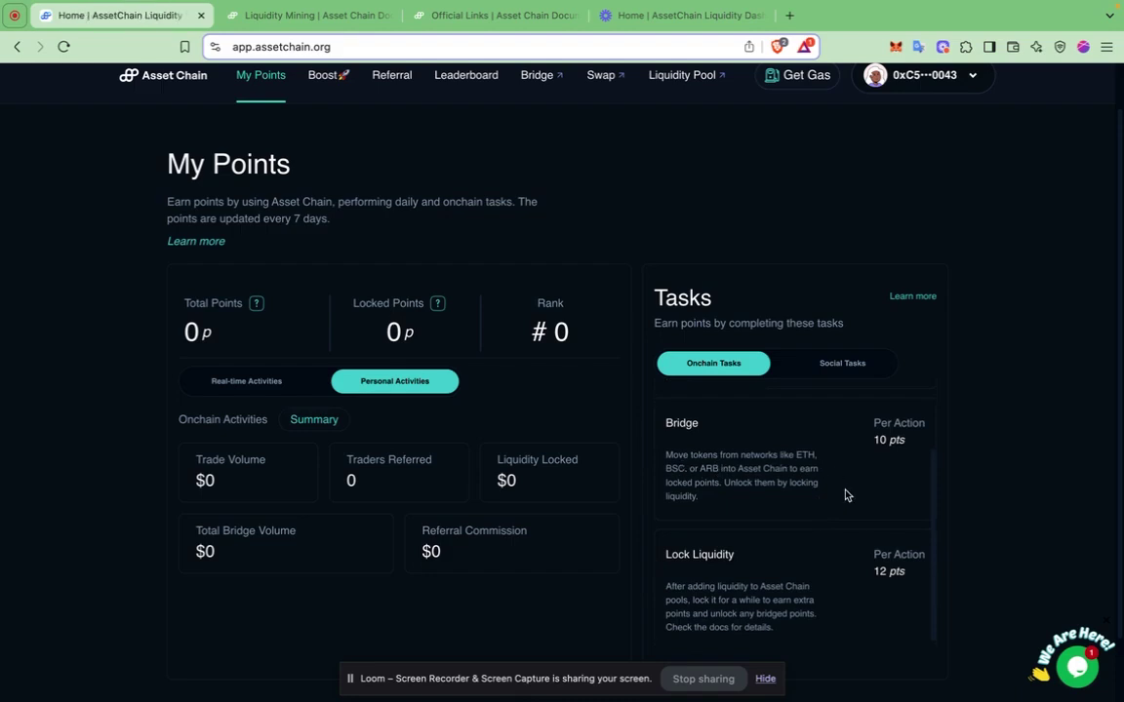
scroll(846, 494, "down", 1)
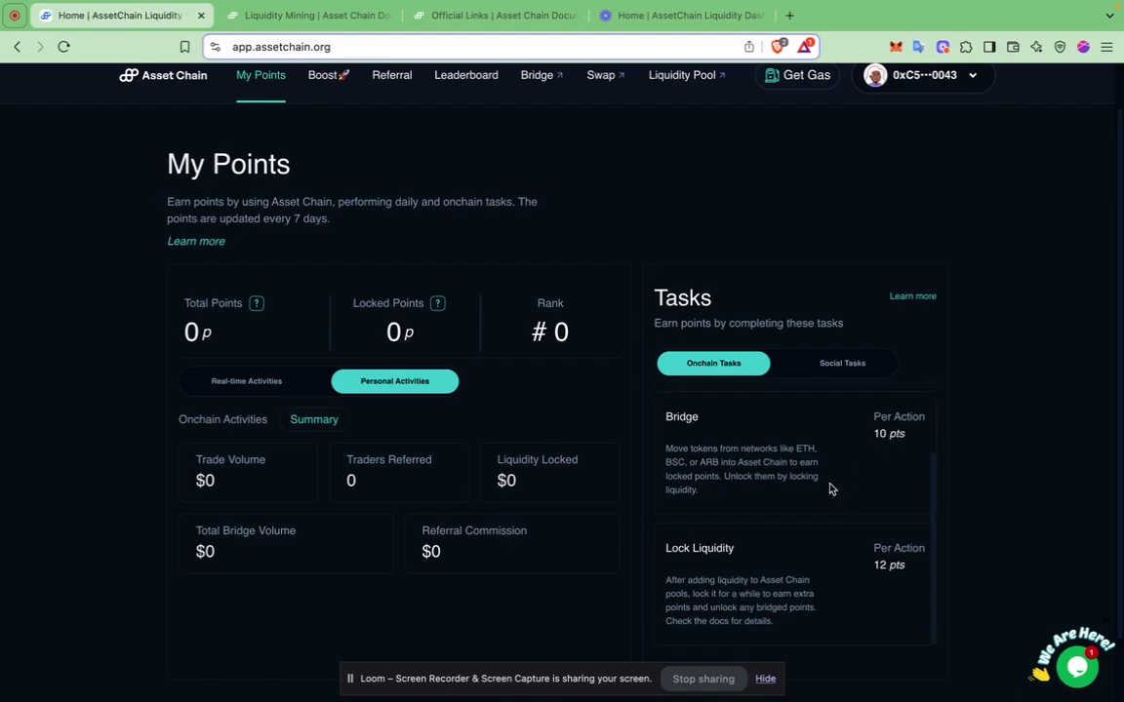
scroll(830, 489, "down", 2)
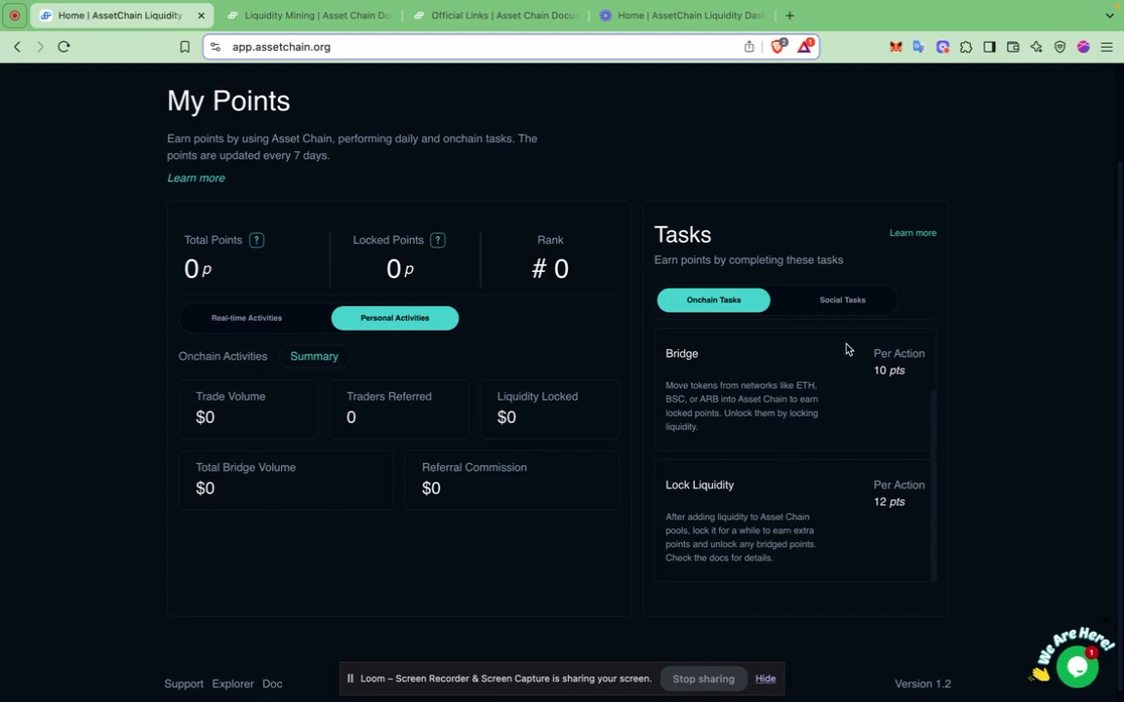
Examine the social tasks and their points, from reposting Asset Chain on X to mentioning Xend Finance
left_click(845, 301)
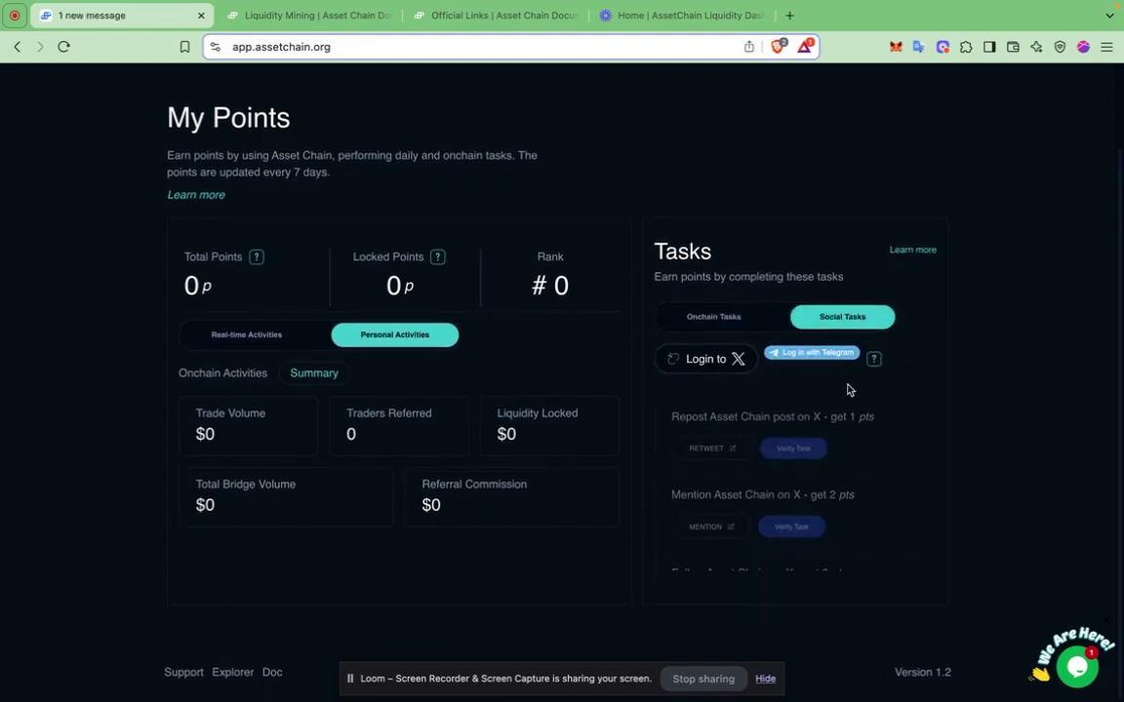
scroll(858, 459, "down", 1)
scroll(859, 458, "down", 1)
scroll(858, 458, "up", 2)
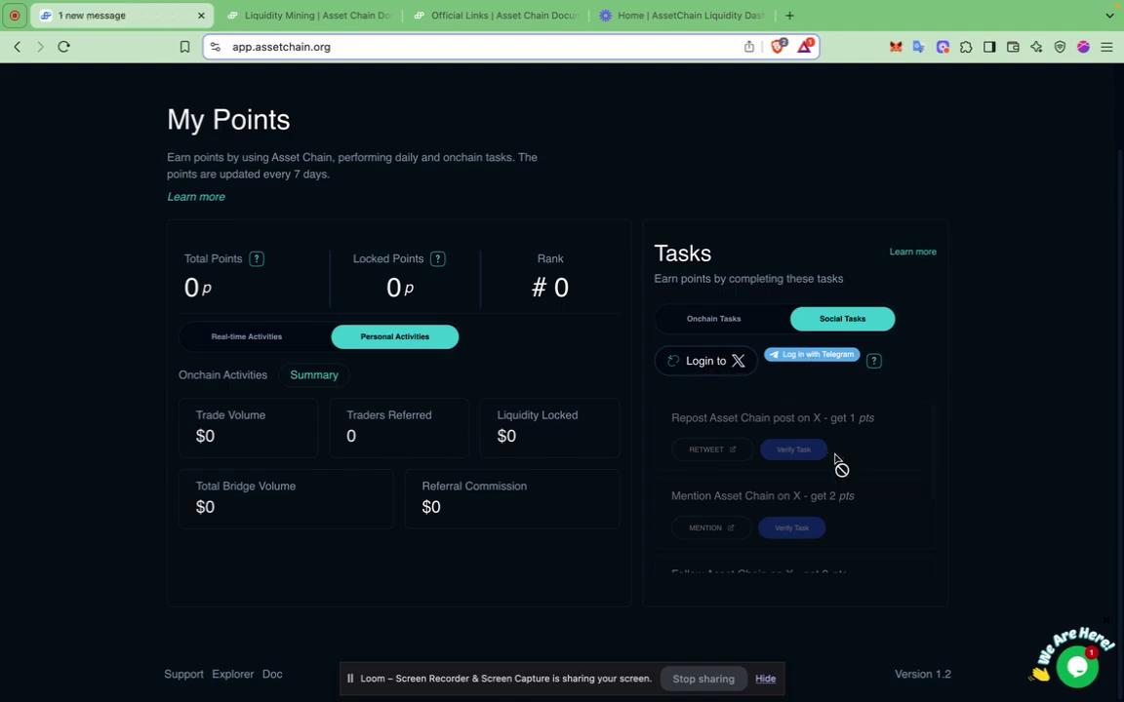
scroll(836, 458, "down", 2)
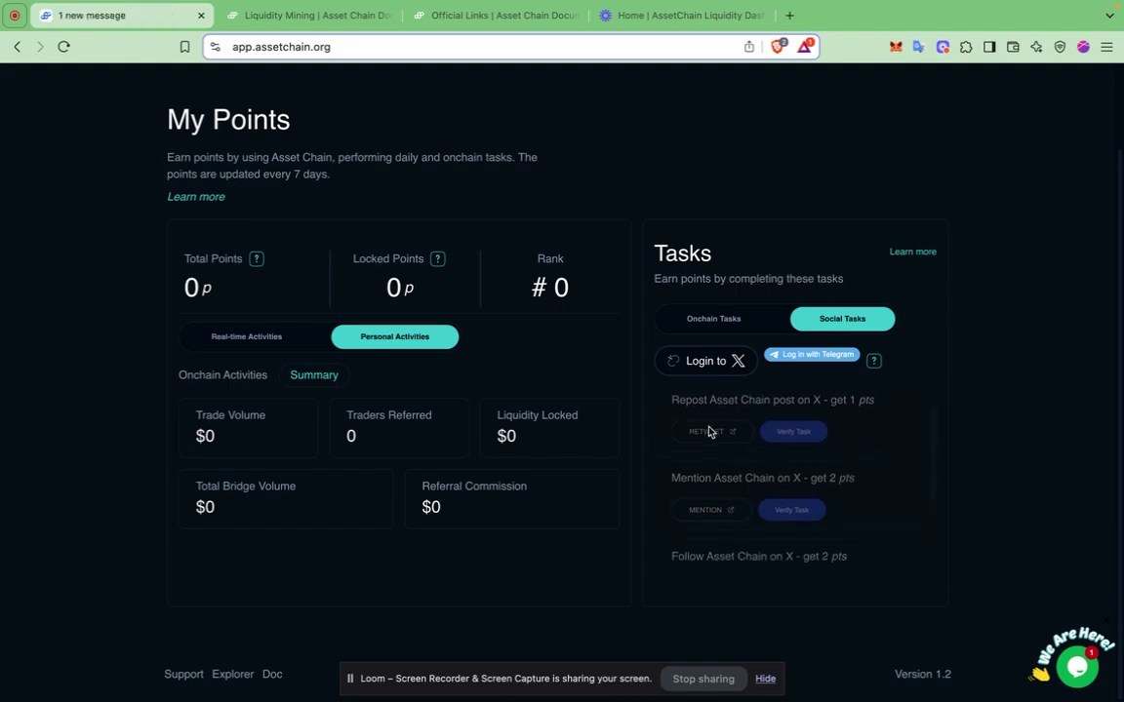
scroll(709, 432, "down", 2)
scroll(709, 432, "up", 2)
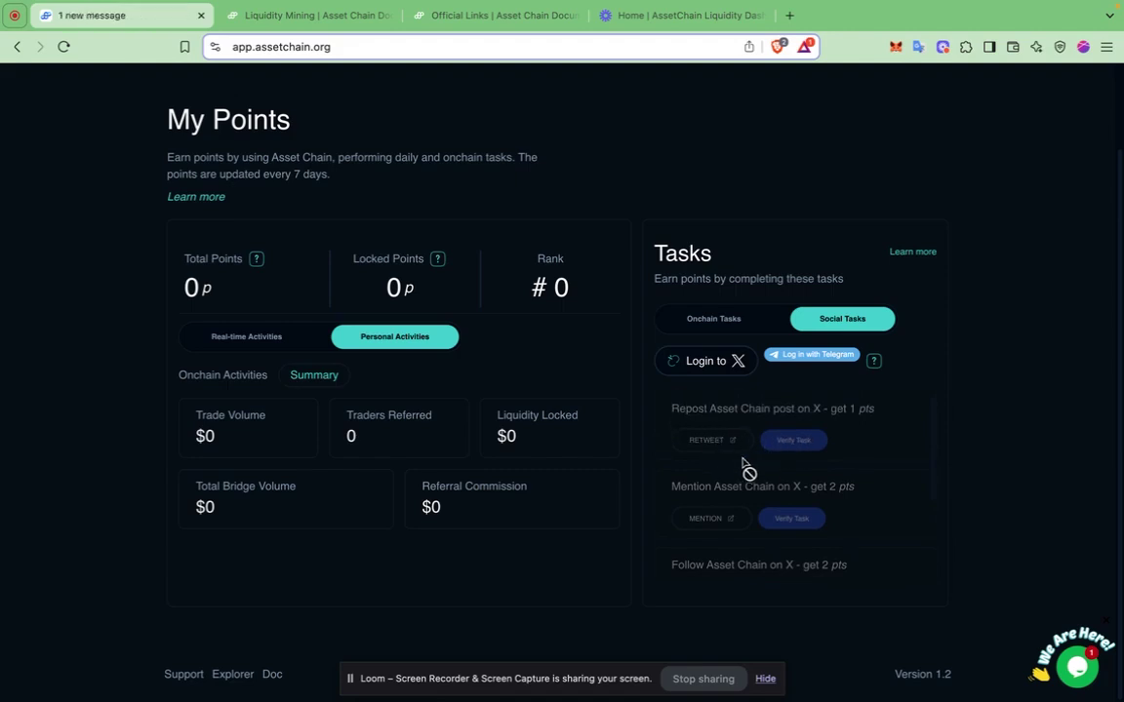
scroll(743, 467, "down", 2)
scroll(743, 466, "down", 2)
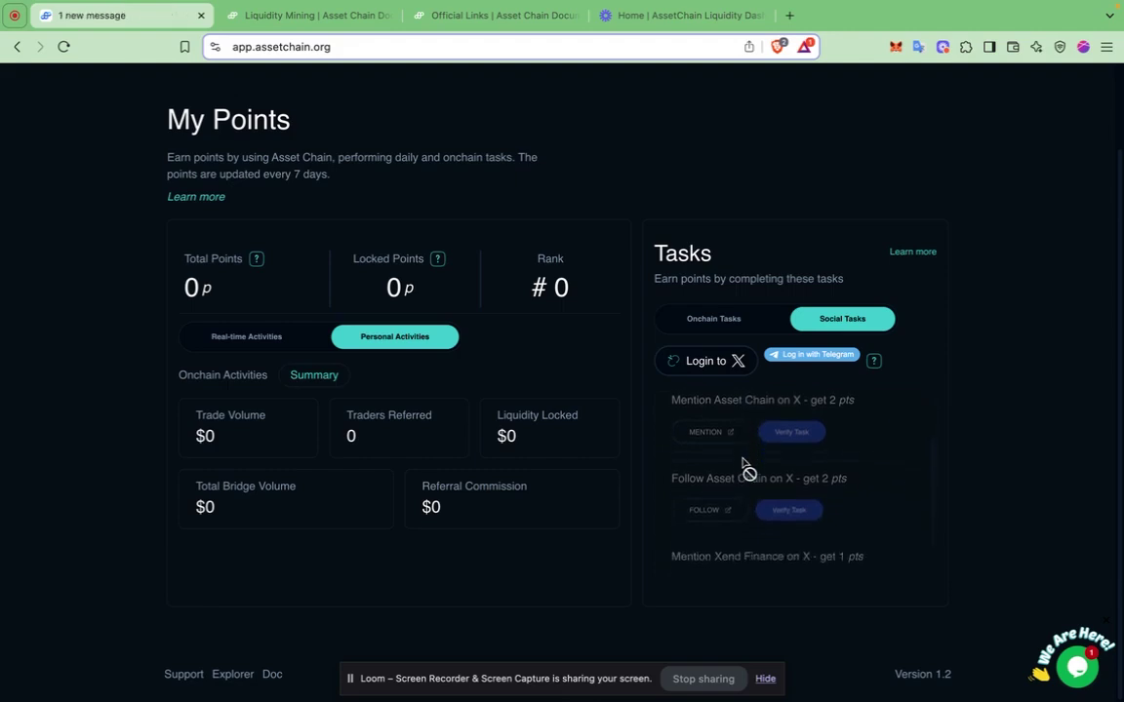
scroll(744, 467, "down", 2)
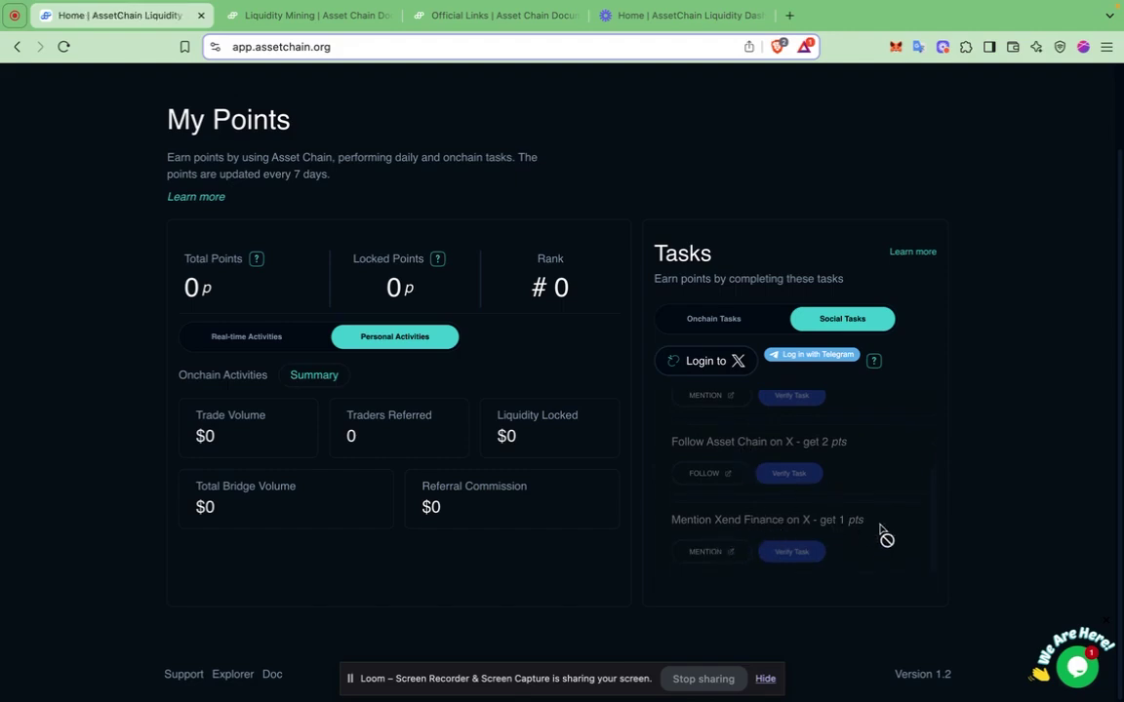
scroll(881, 533, "up", 3)
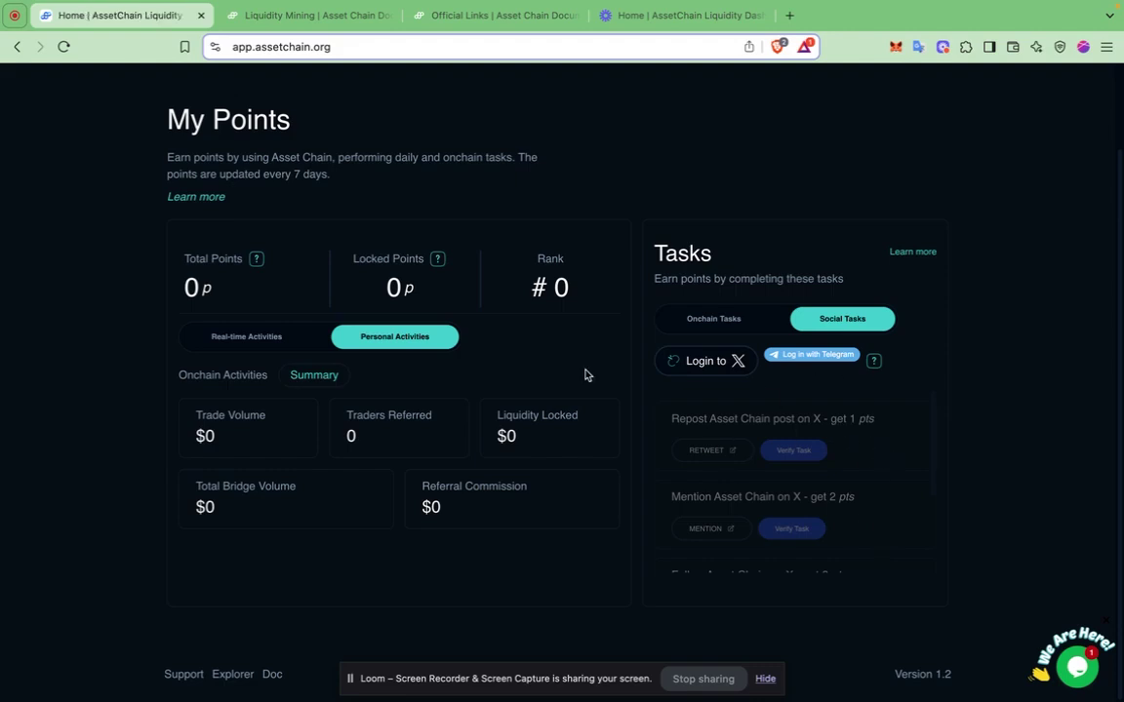
scroll(158, 464, "up", 2)
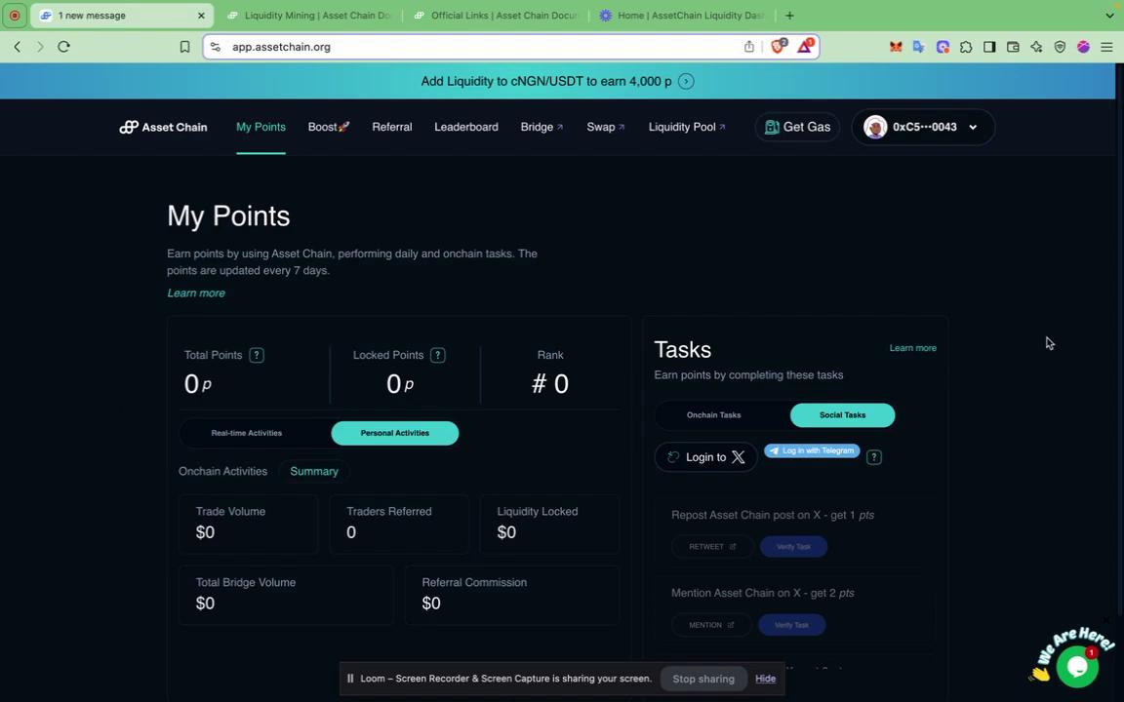
scroll(1056, 435, "down", 1)
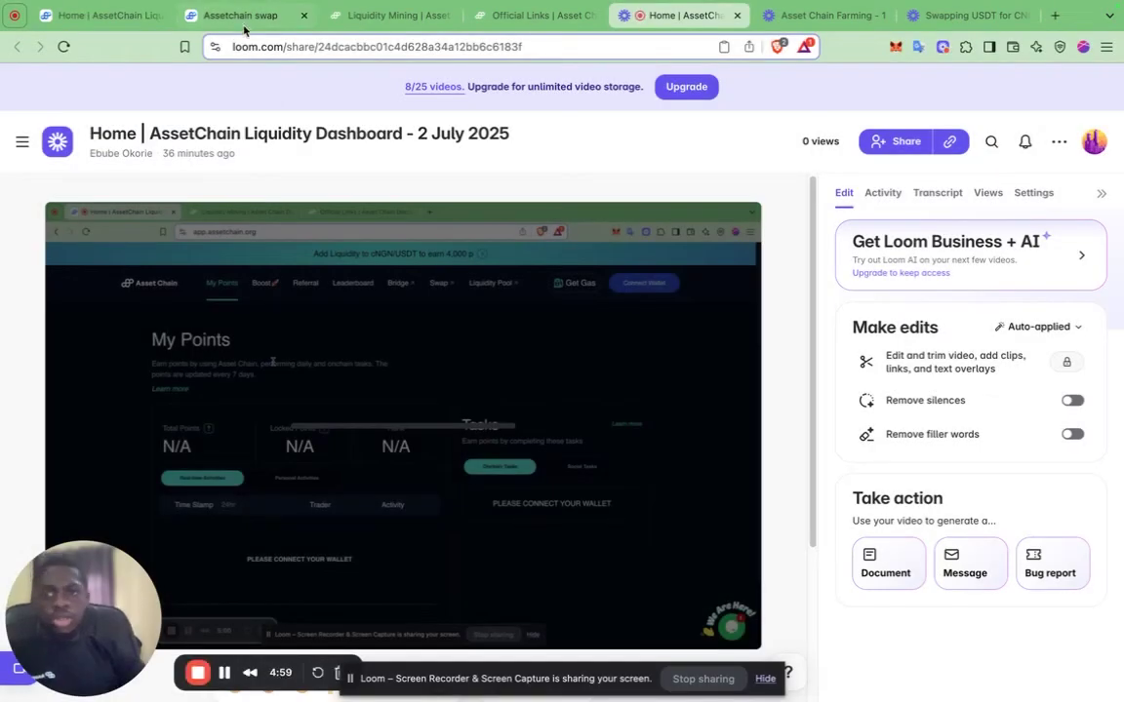
Switch to the Asset Chain swap page, view the connected wallet's account details, and close them
left_click(242, 17)
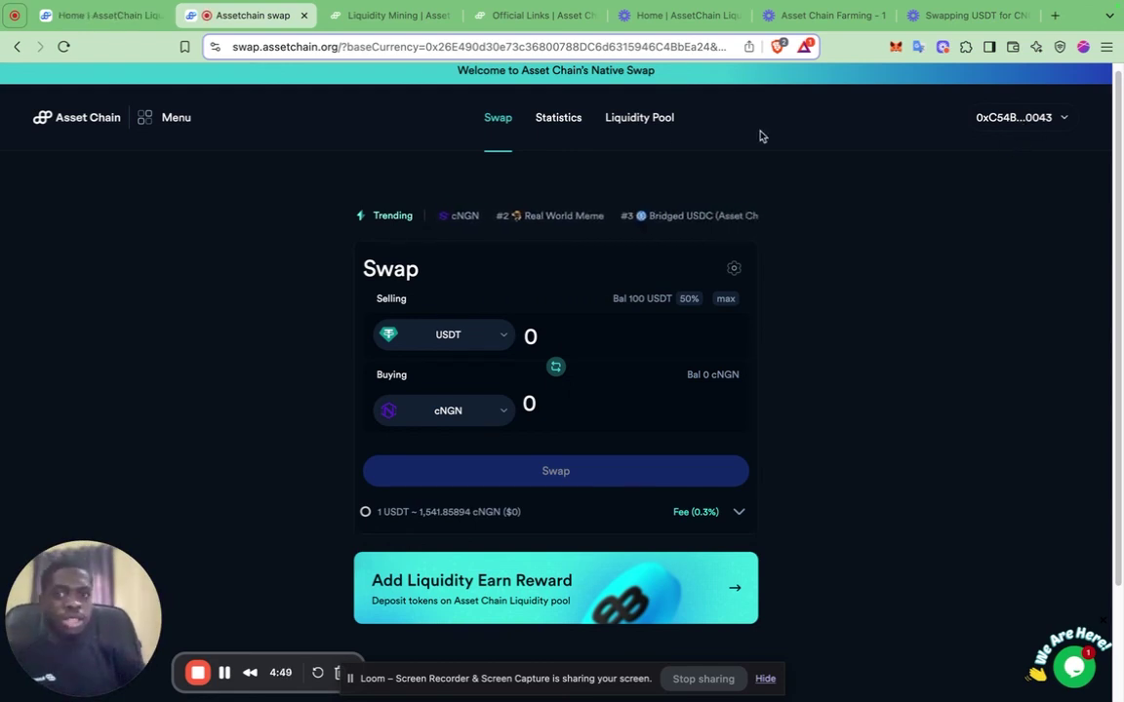
left_click(1020, 118)
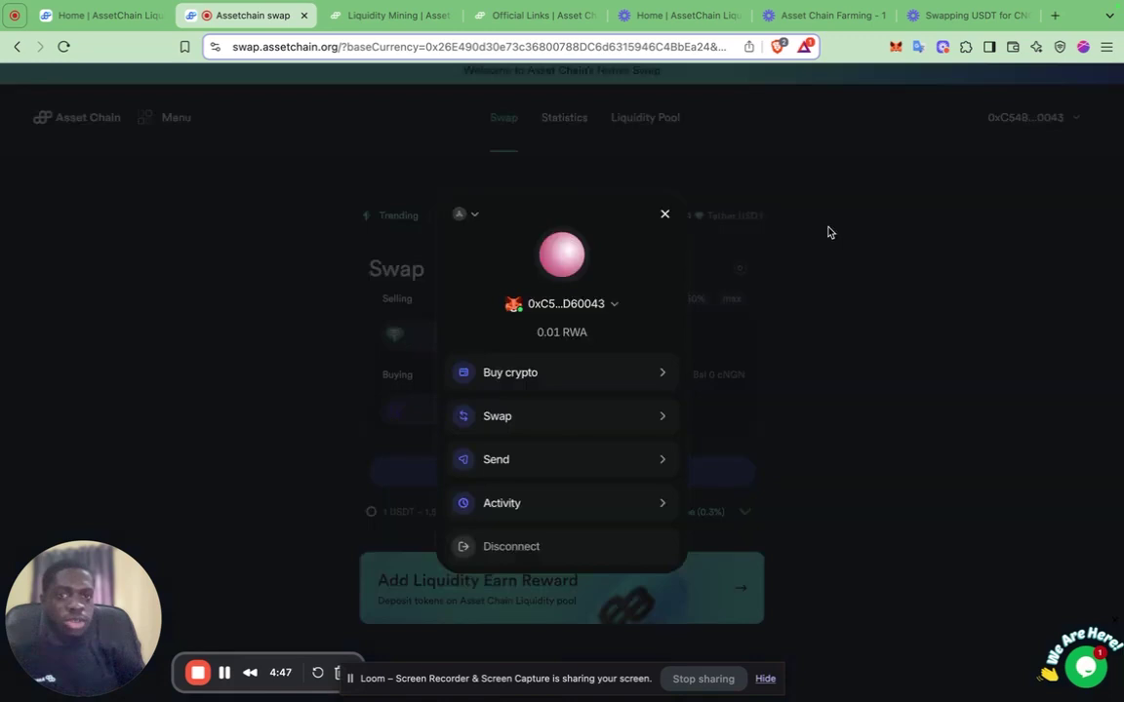
left_click(662, 219)
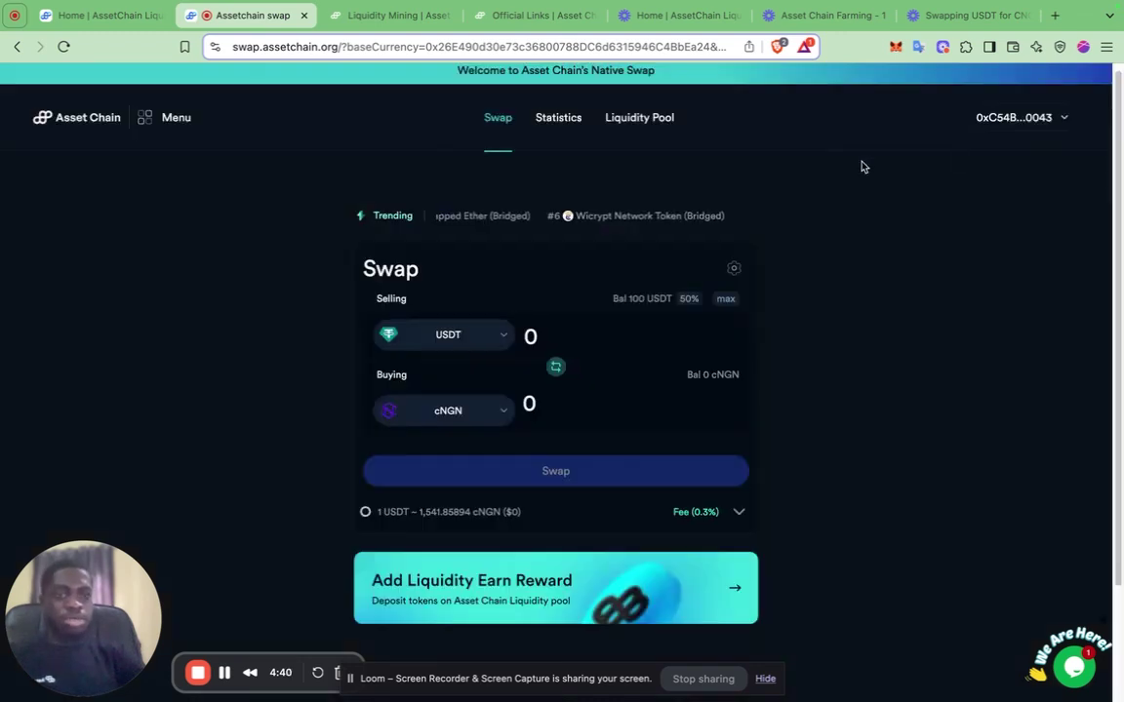
Check the Liquidity Miner account's tokens in MetaMask, select the Asset Chain network, and close the wallet
left_click(894, 48)
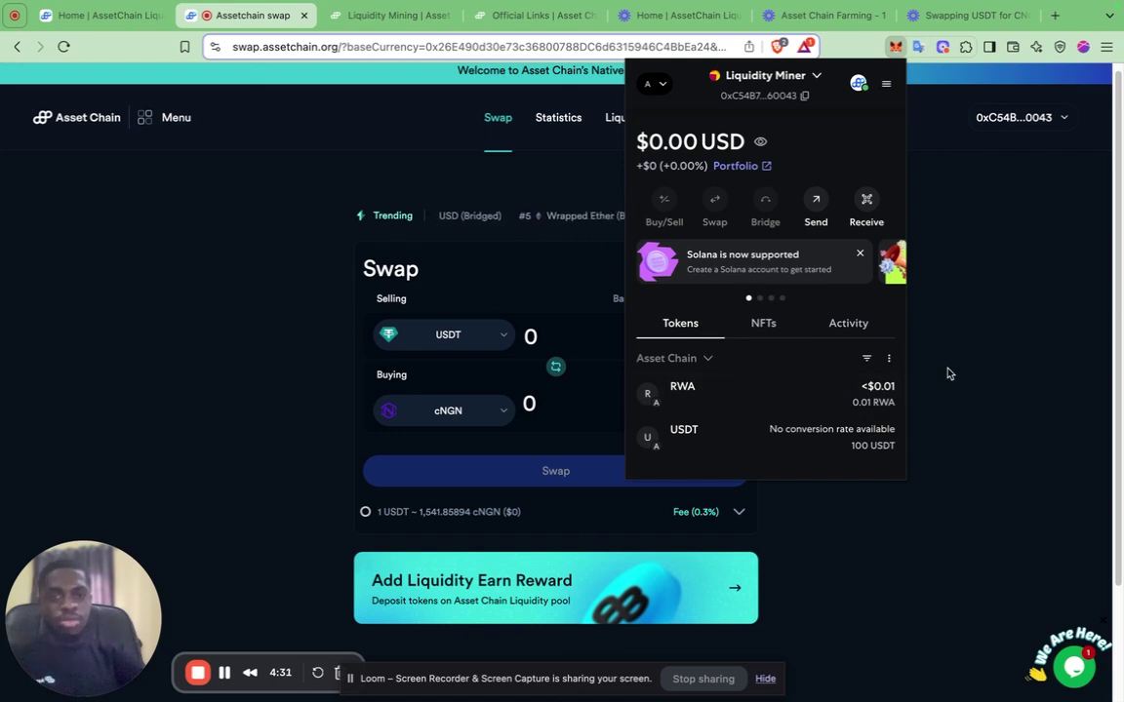
left_click(656, 84)
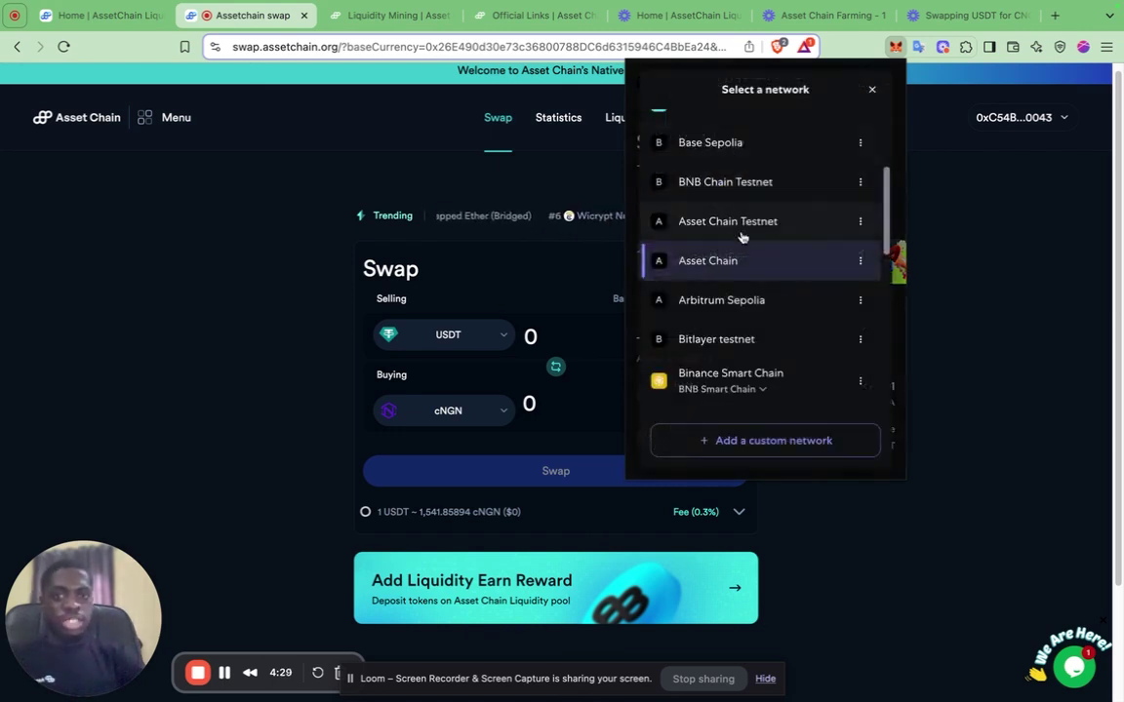
left_click(726, 260)
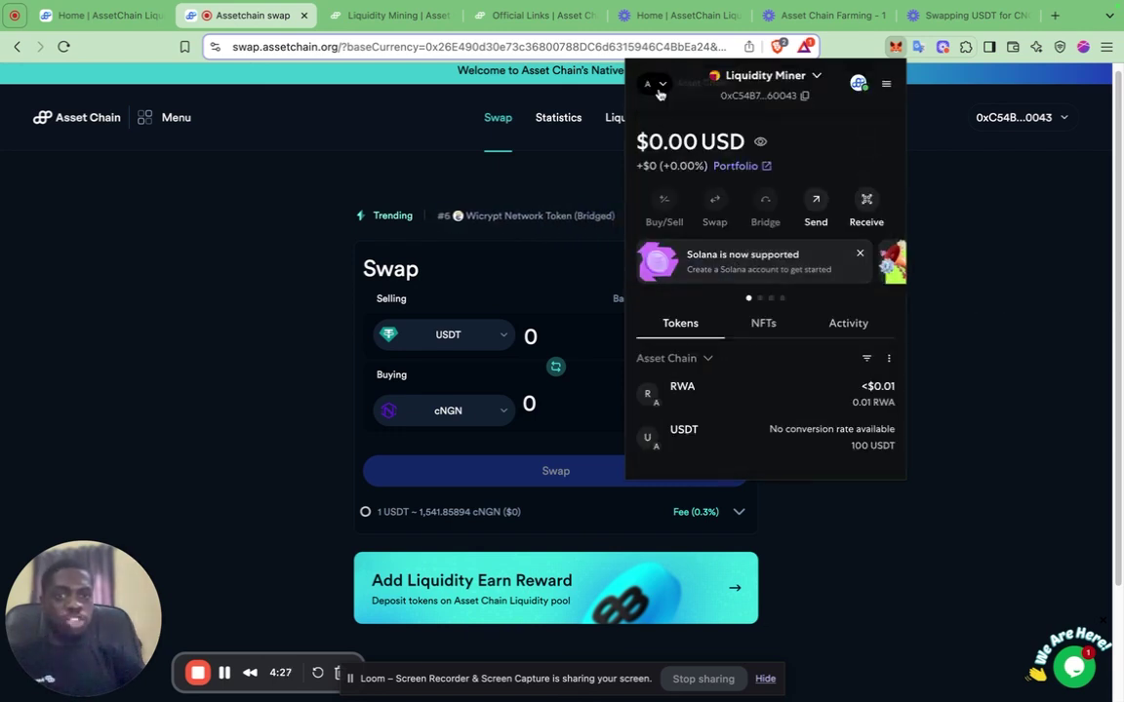
left_click(1001, 321)
Enter 50 USDT as the amount to sell for cNGN, keeping USDT as the selling token
left_click(532, 335)
key("BackSpace")
type("50")
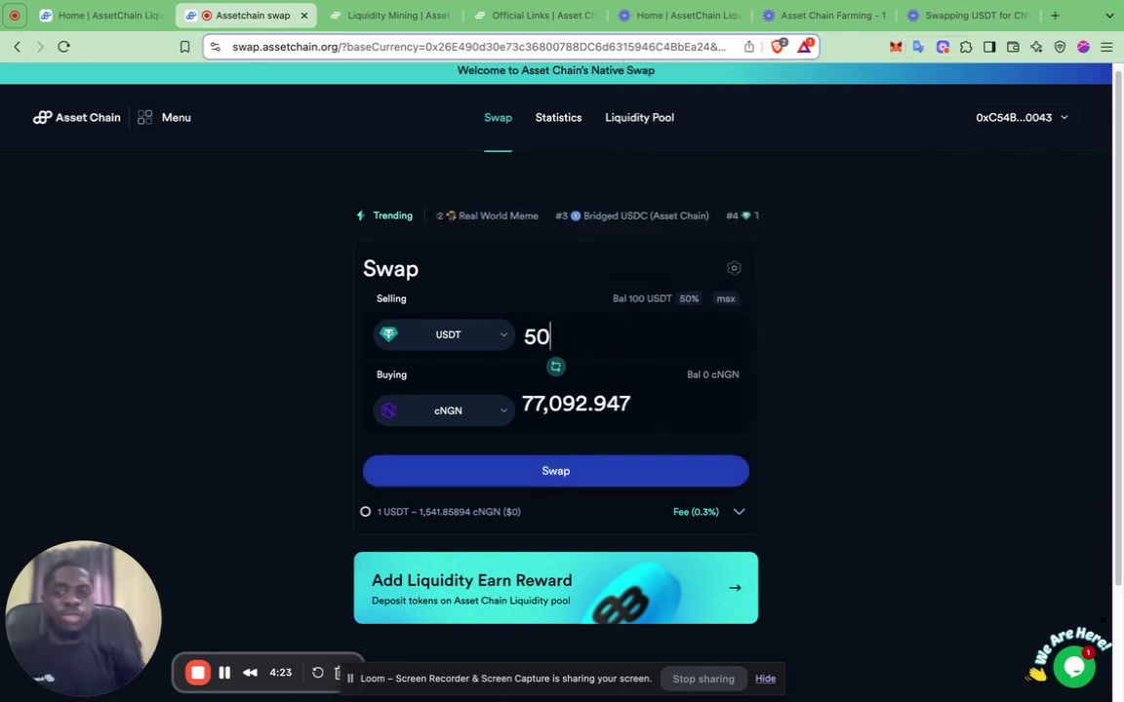
left_click(451, 334)
left_click(508, 482)
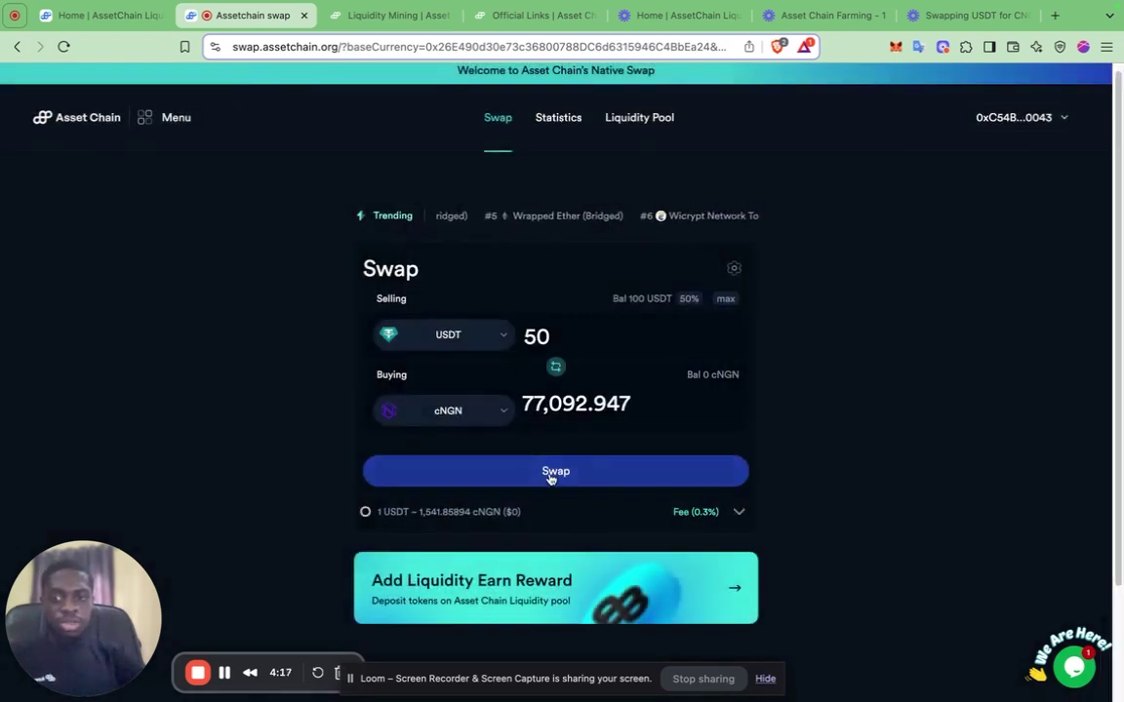
Submit the USDT to cNGN swap, approving the spending cap of 50 and the swap transaction in MetaMask
left_click(550, 474)
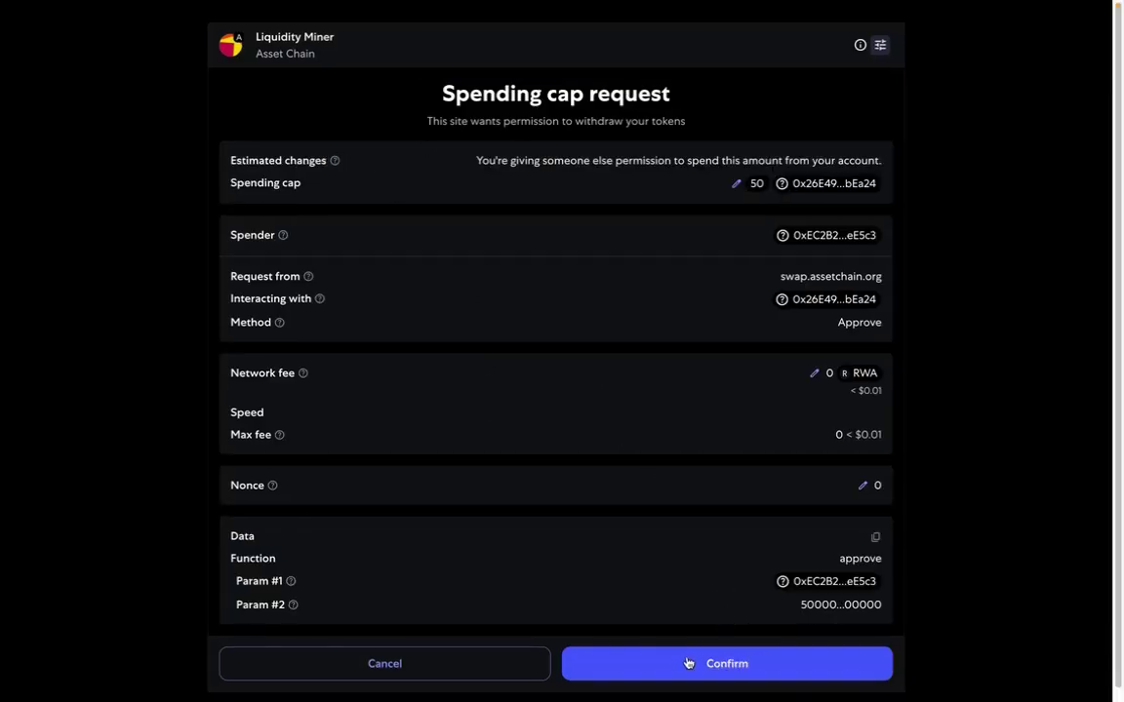
left_click(688, 663)
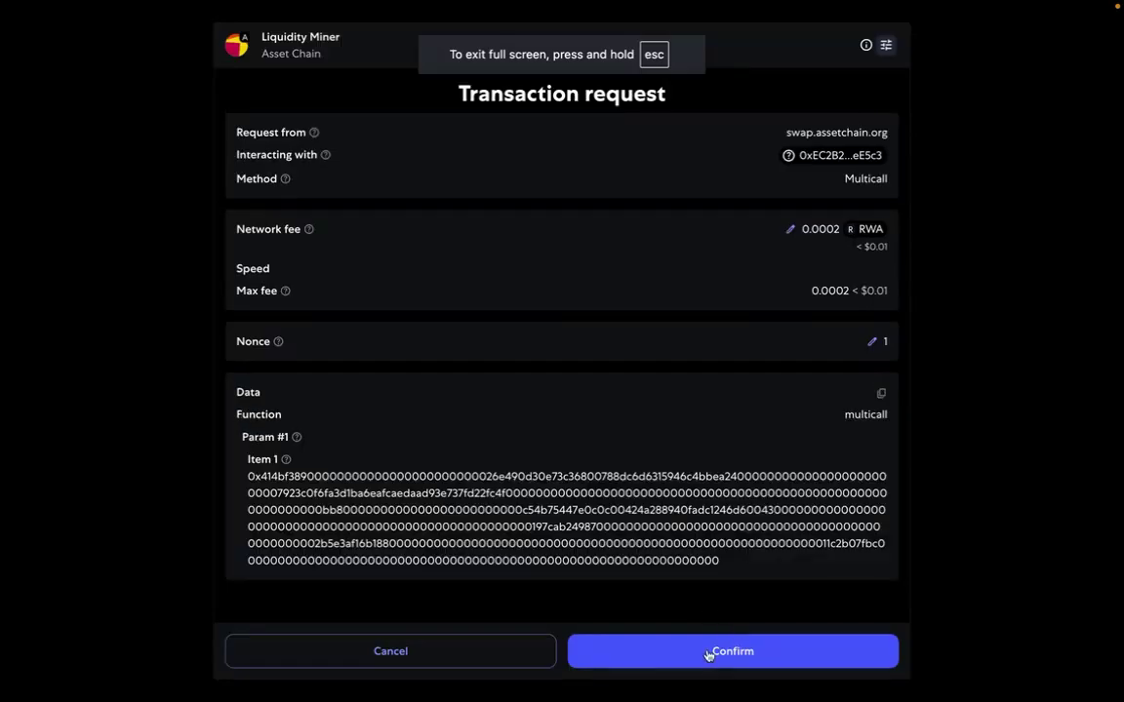
left_click(709, 652)
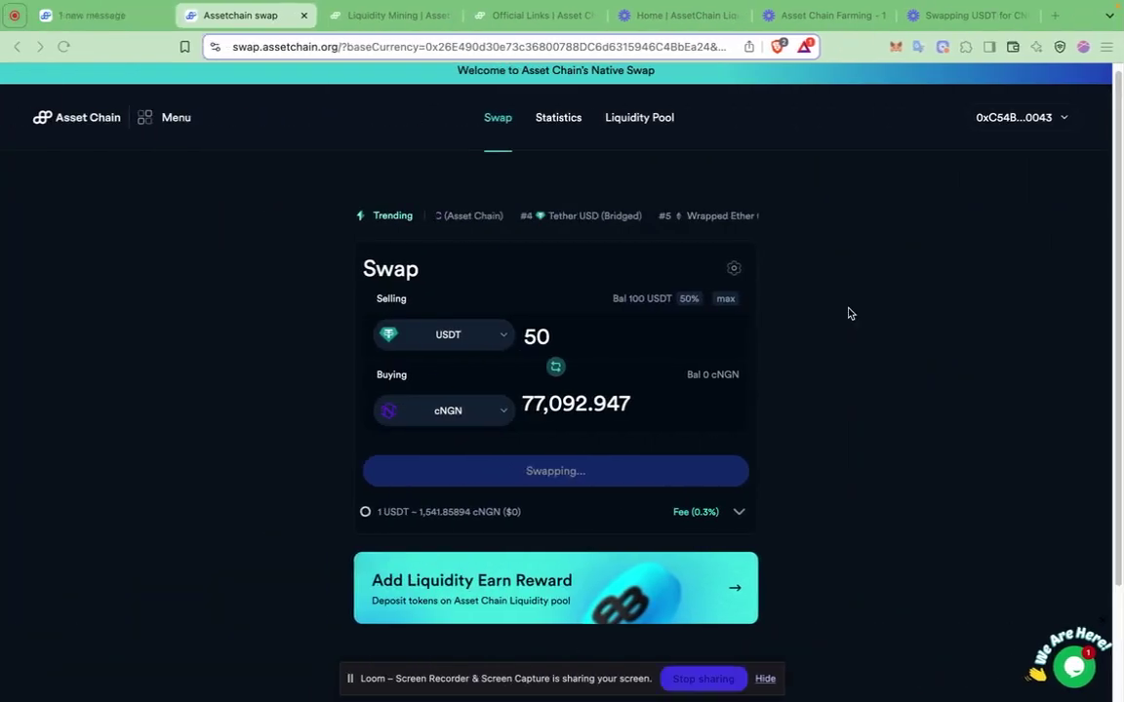
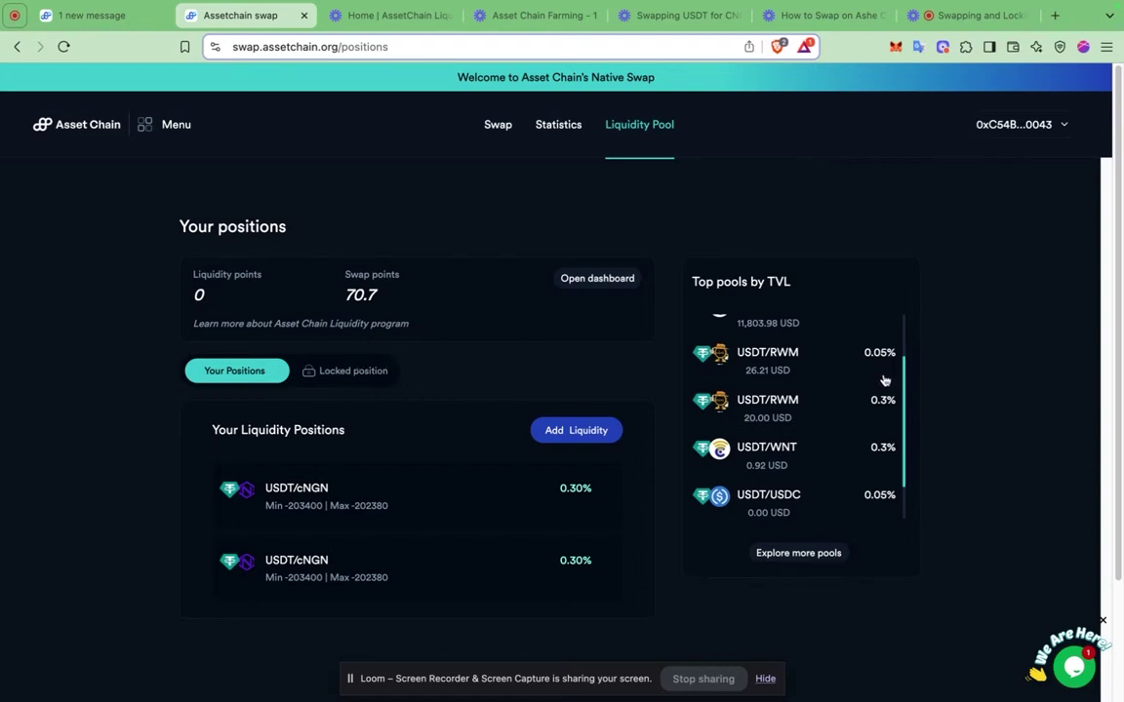
Open the Add Liquidity form for the 0.3% USDT/cNGN pool from the list of top pools by TVL
scroll(822, 397, "up", 2)
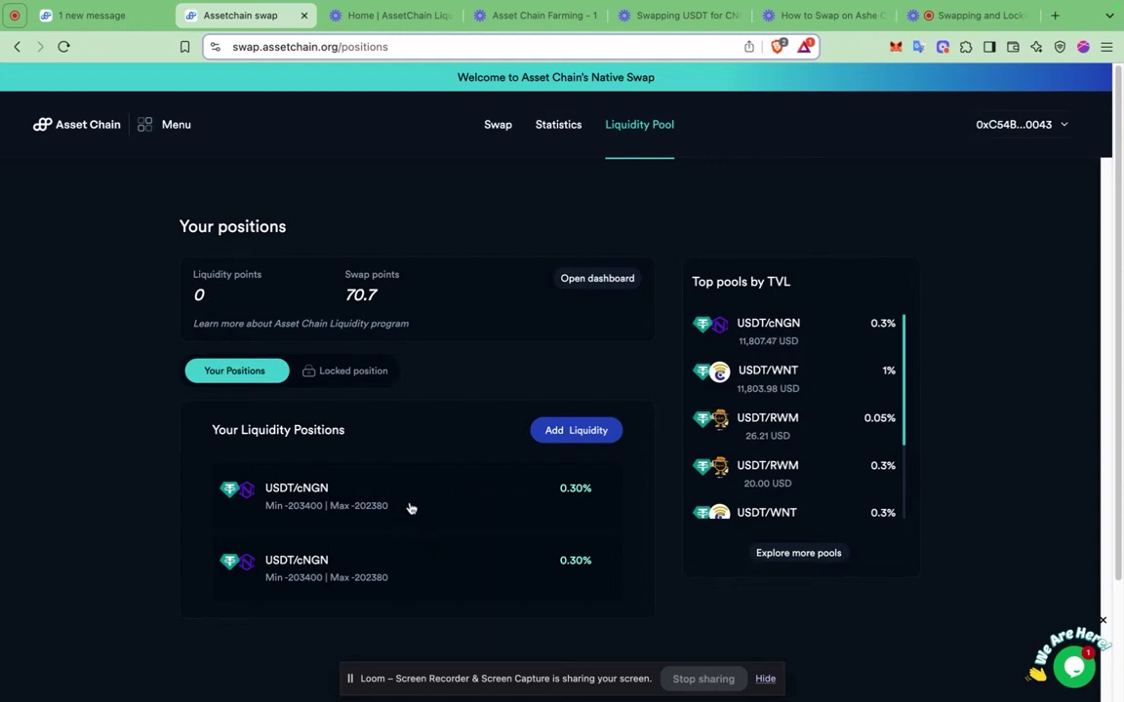
left_click(769, 327)
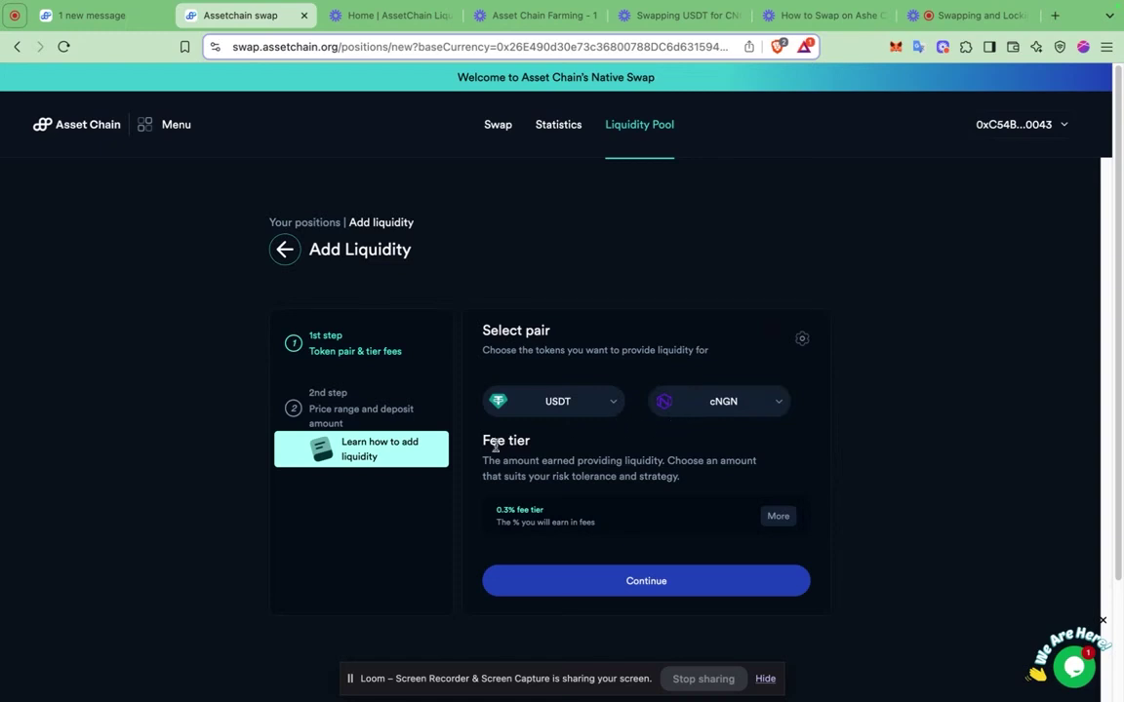
scroll(578, 455, "down", 1)
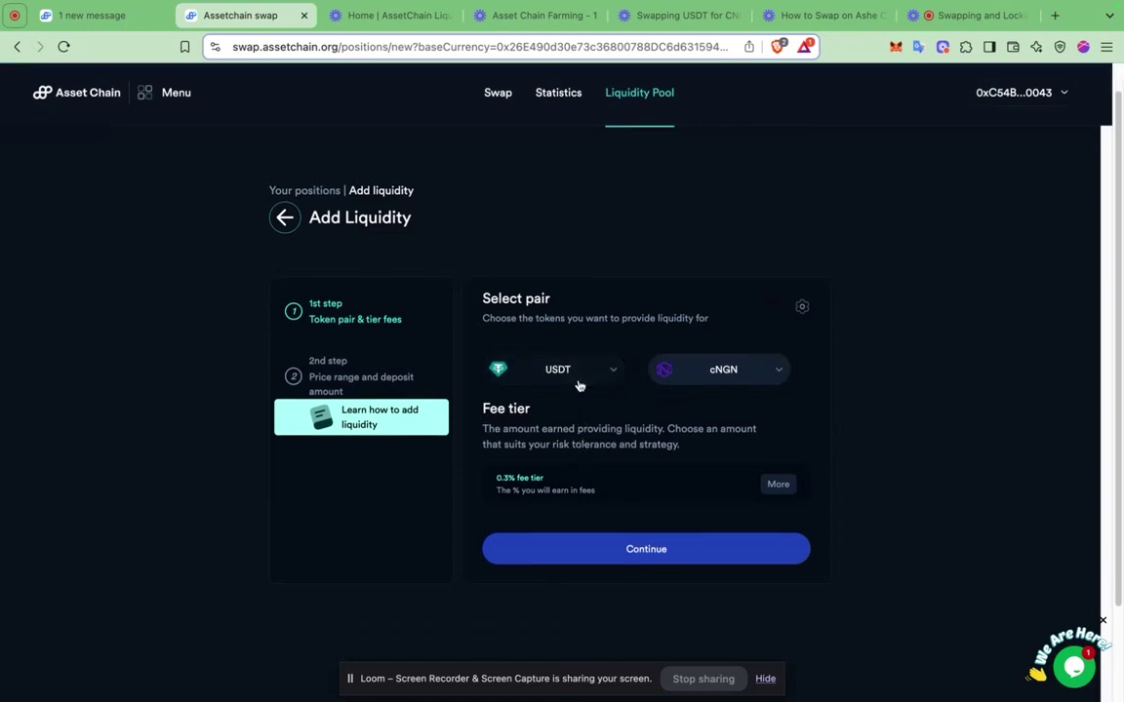
Continue with the USDT/cNGN pair at the 0.3% fee tier and enter a deposit amount of 5 USDT
scroll(589, 455, "down", 1)
left_click(645, 533)
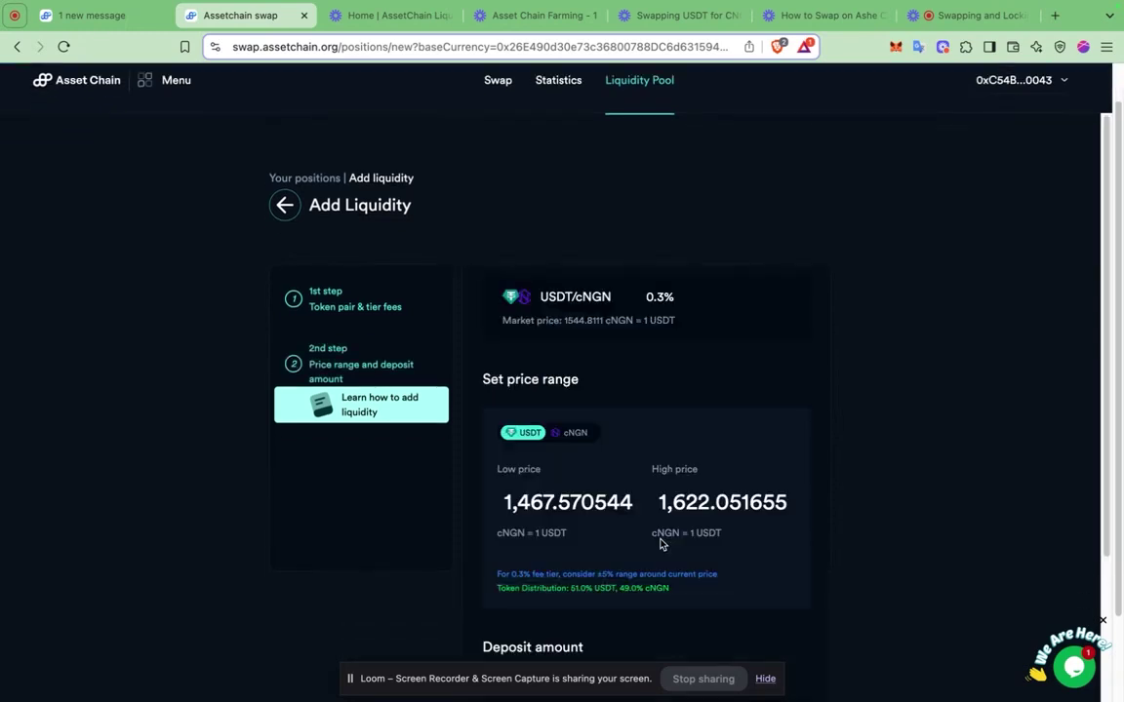
scroll(660, 545, "down", 5)
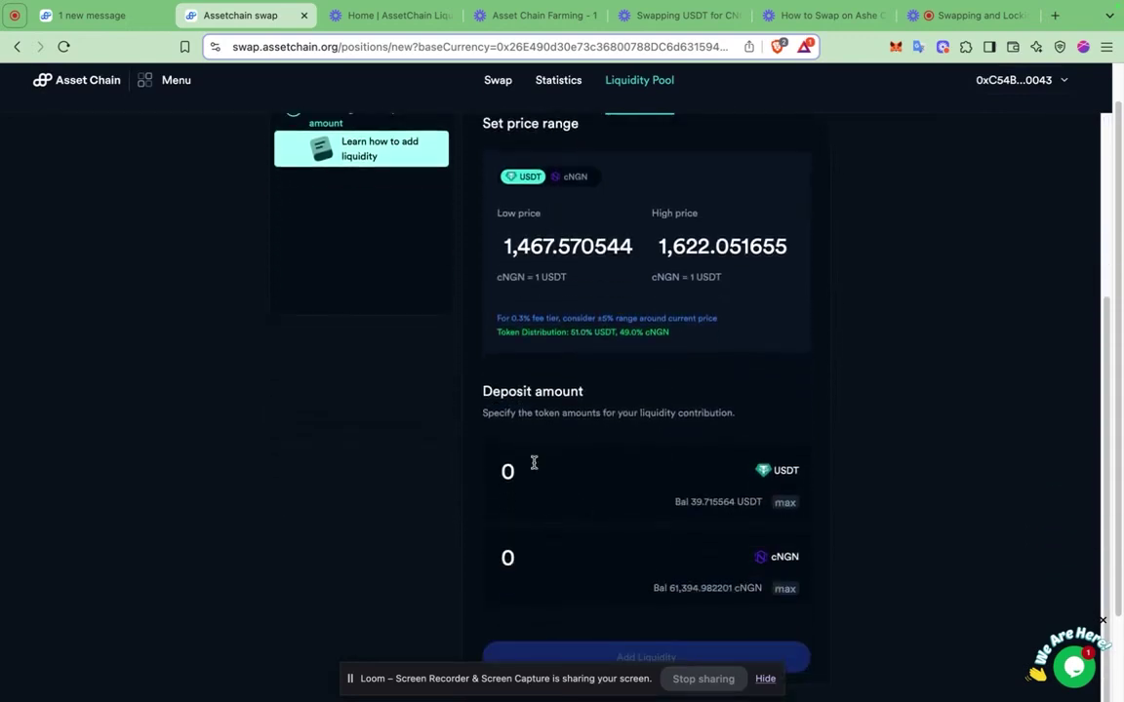
left_click(532, 468)
key("BackSpace")
type("5")
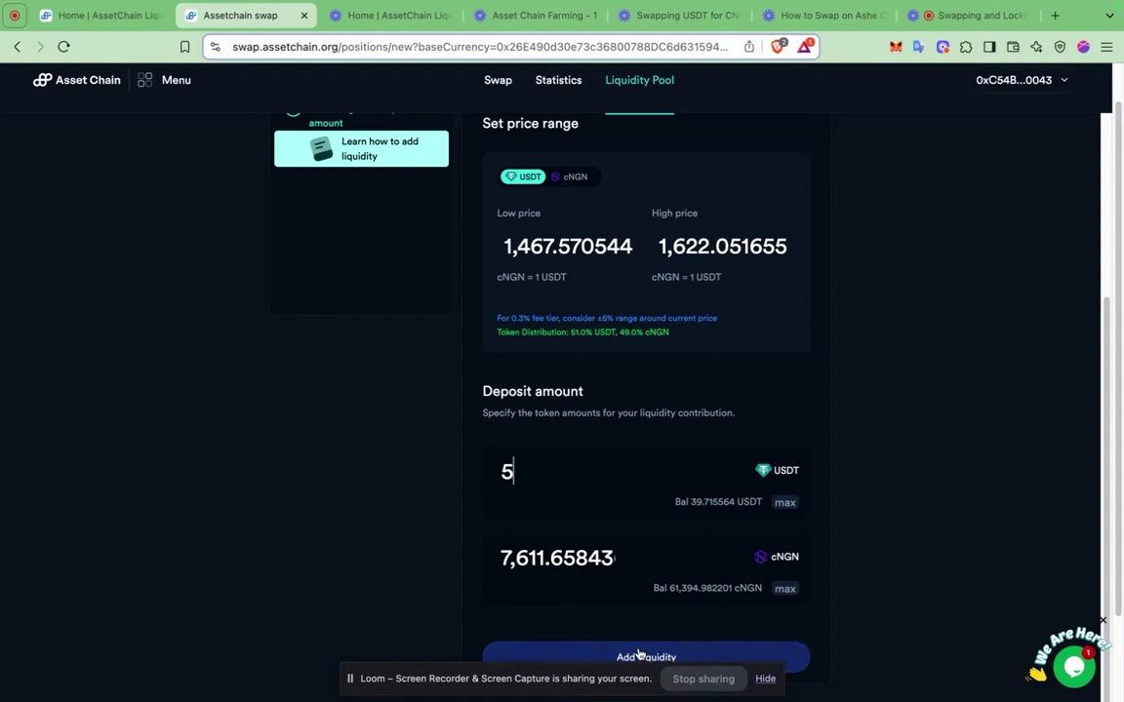
Check the connected wallet account on the site and the Liquidity Miner account in MetaMask, closing both views
left_click(1020, 80)
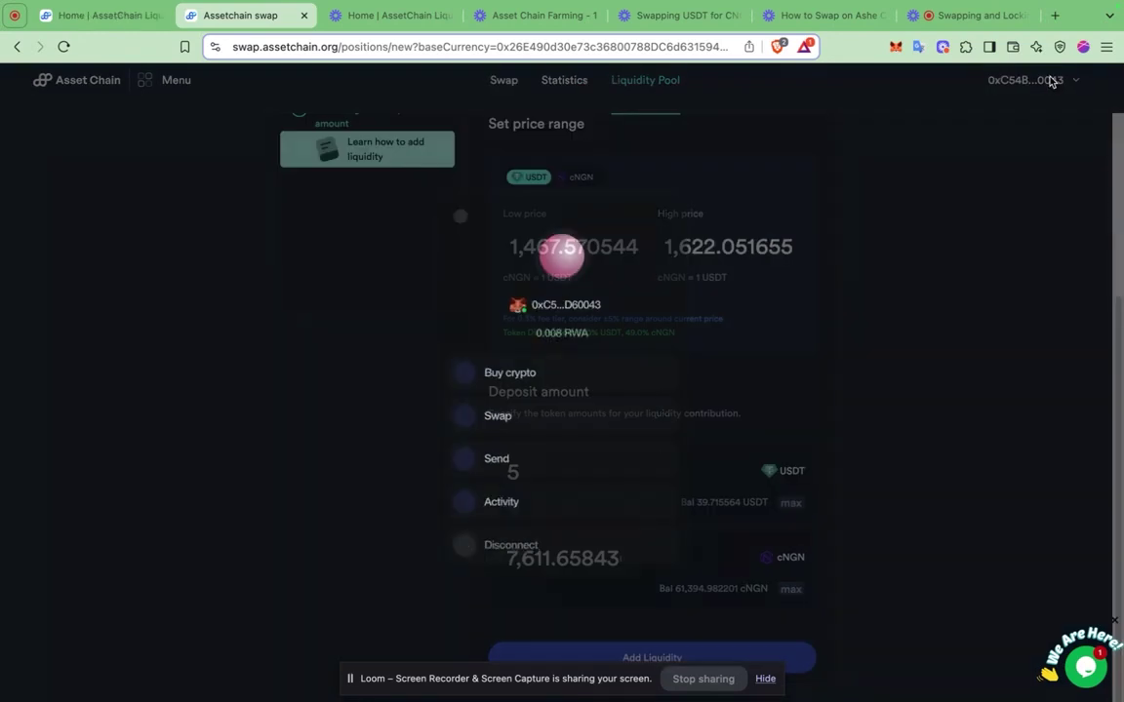
left_click(912, 230)
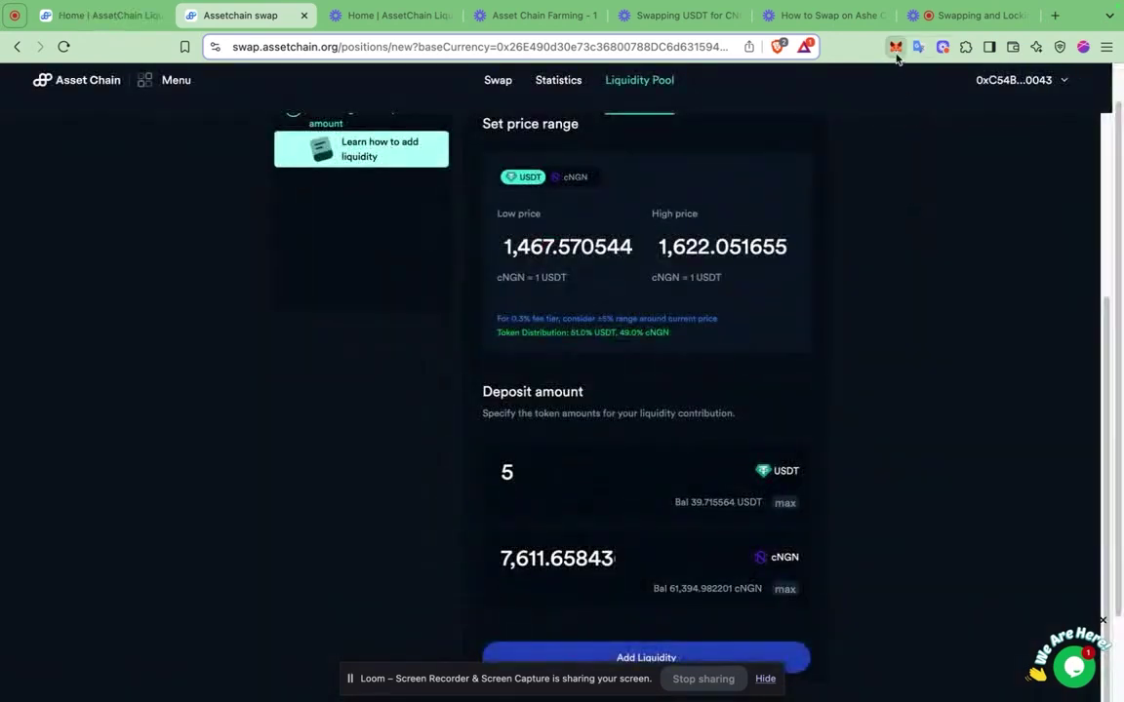
left_click(895, 46)
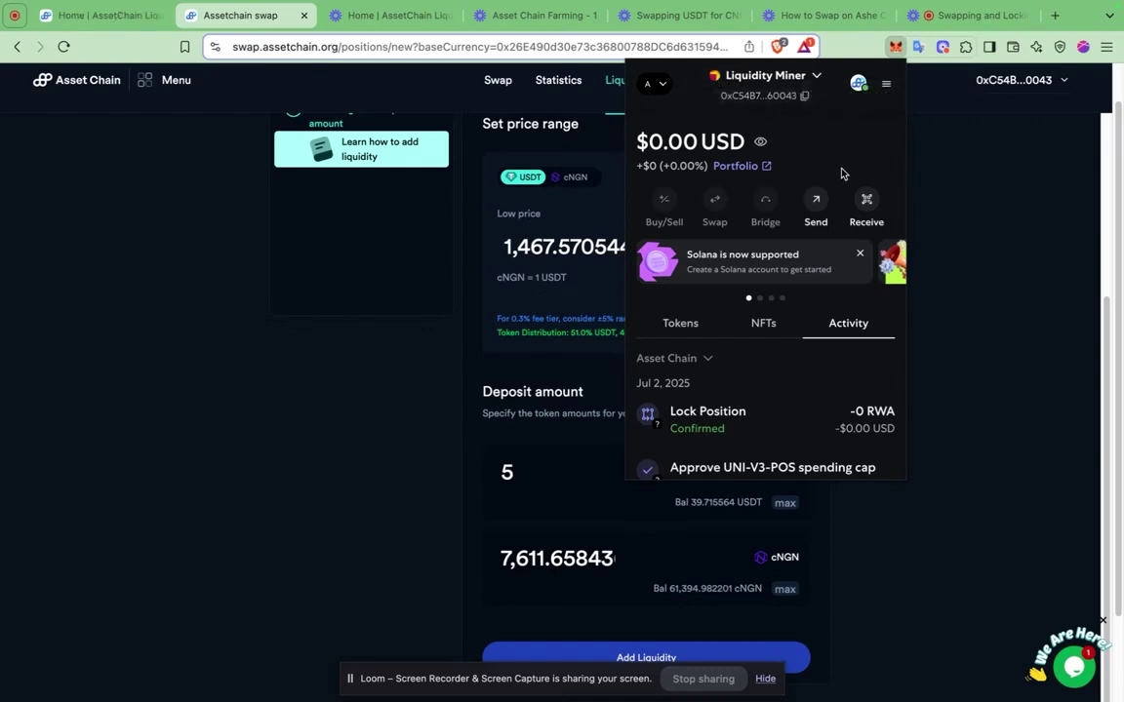
left_click(950, 232)
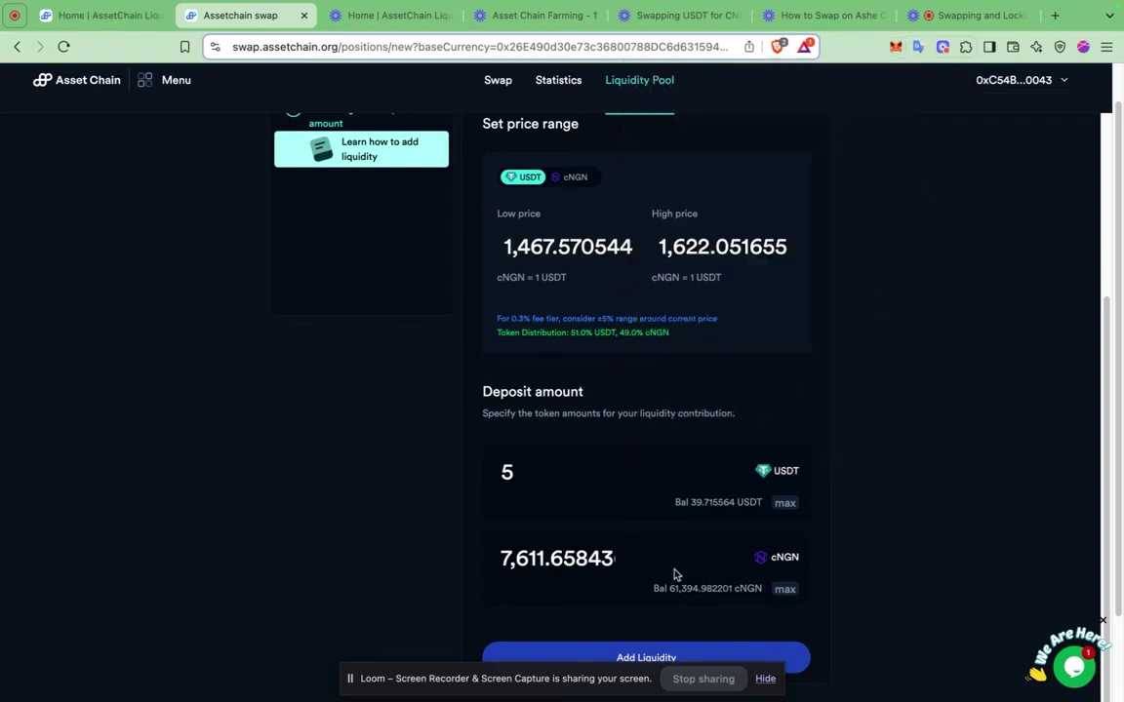
Add the liquidity to the USDT/cNGN pool, confirming the preview and the MetaMask transaction, and close the result message
left_click(650, 659)
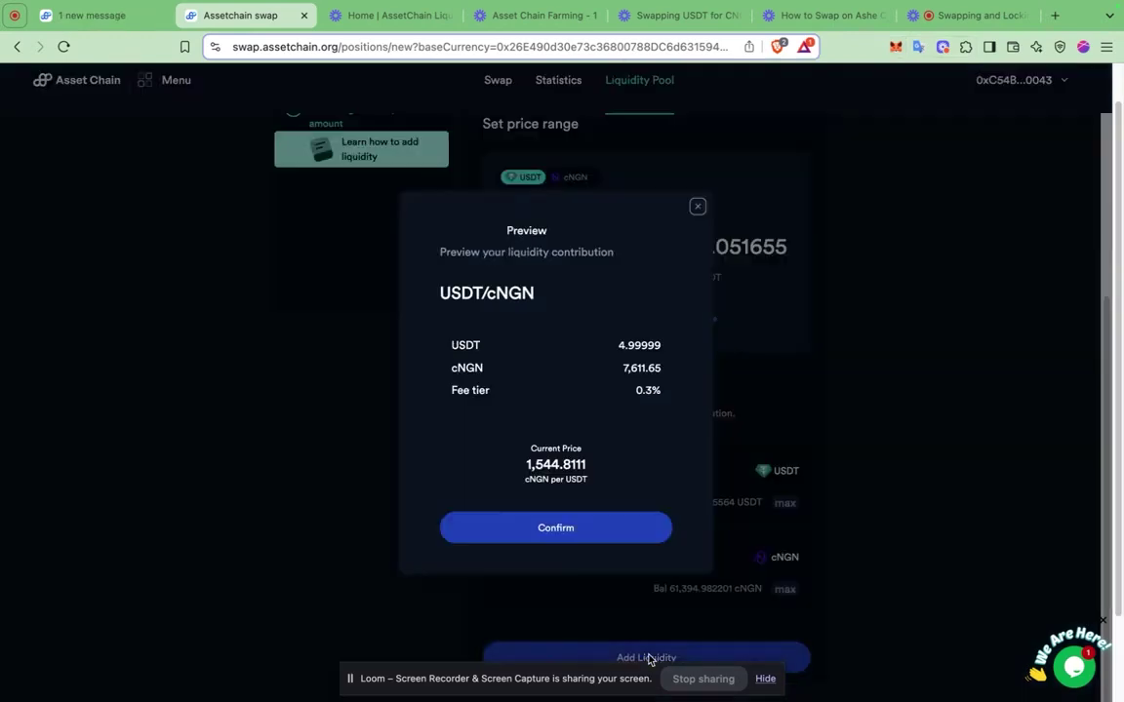
left_click(555, 531)
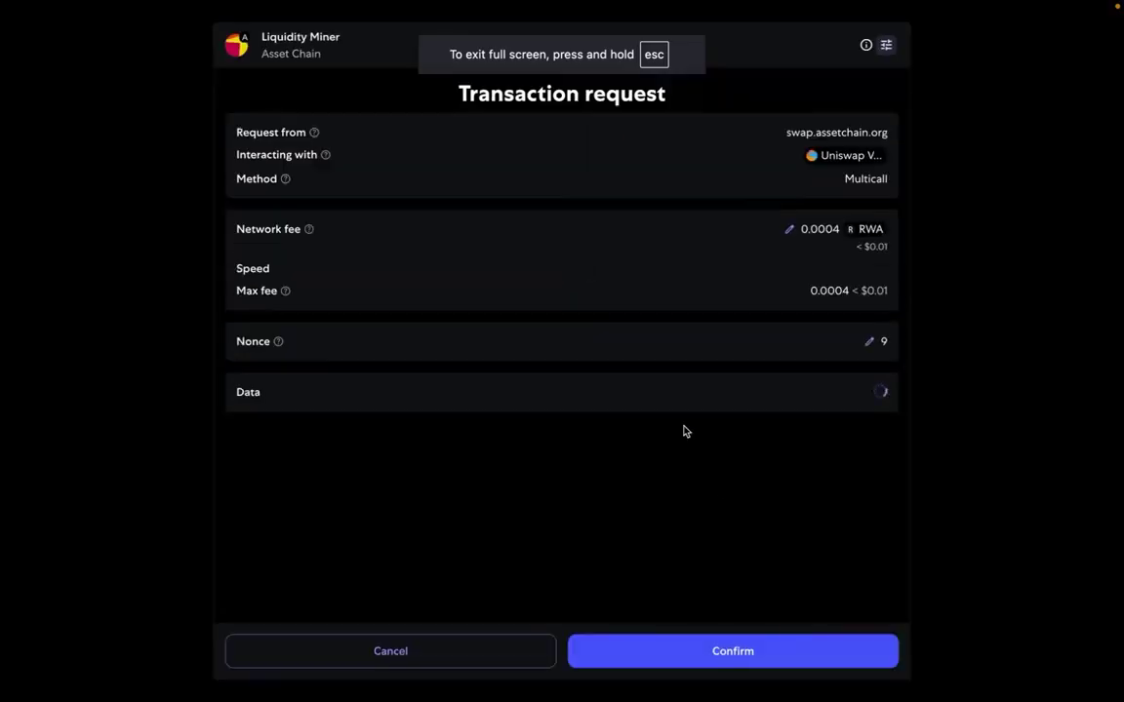
left_click(726, 648)
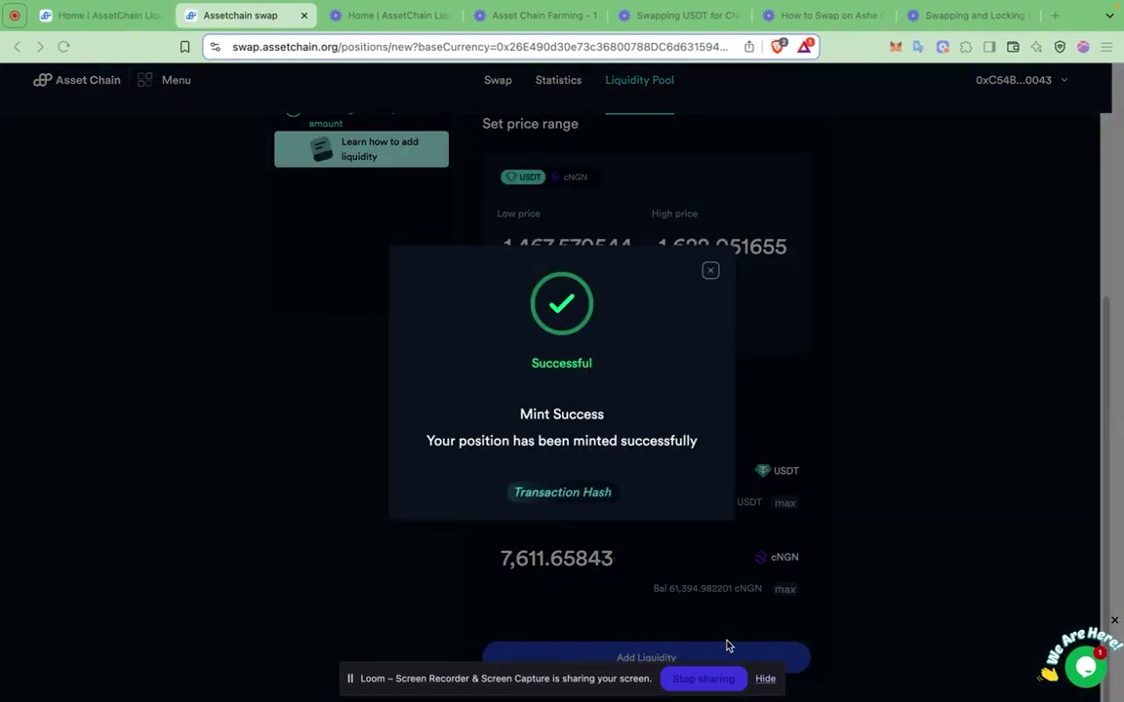
left_click(890, 263)
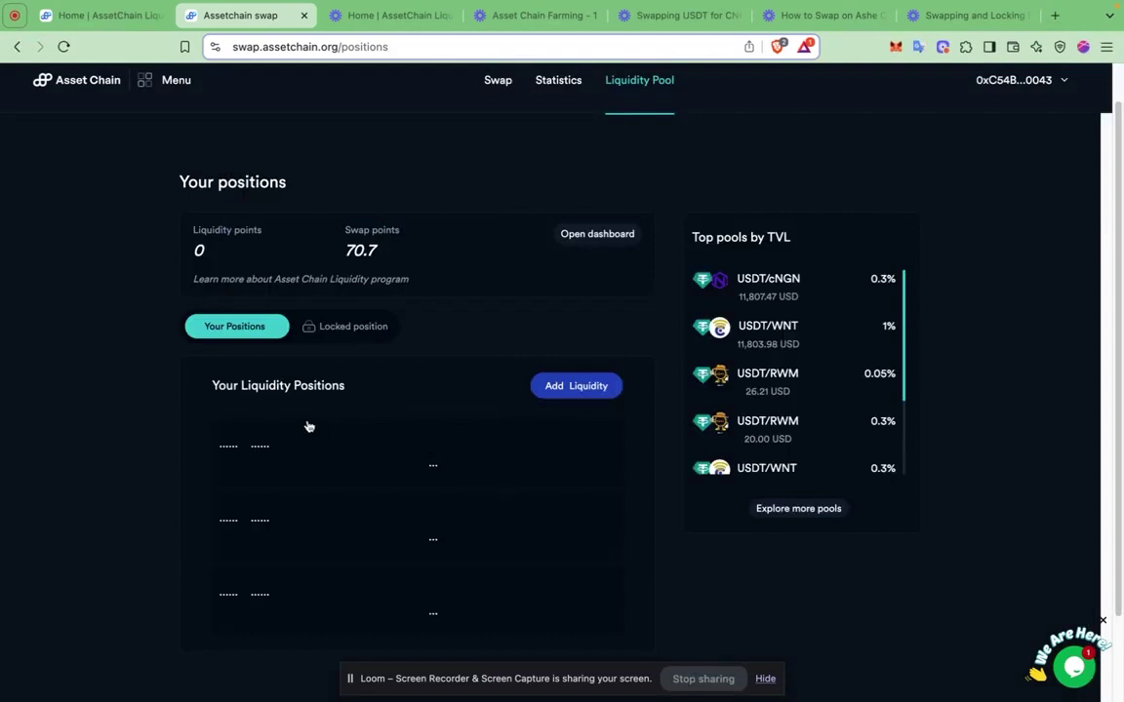
Open the first USDT/cNGN position in the list of your liquidity positions
scroll(374, 516, "down", 1)
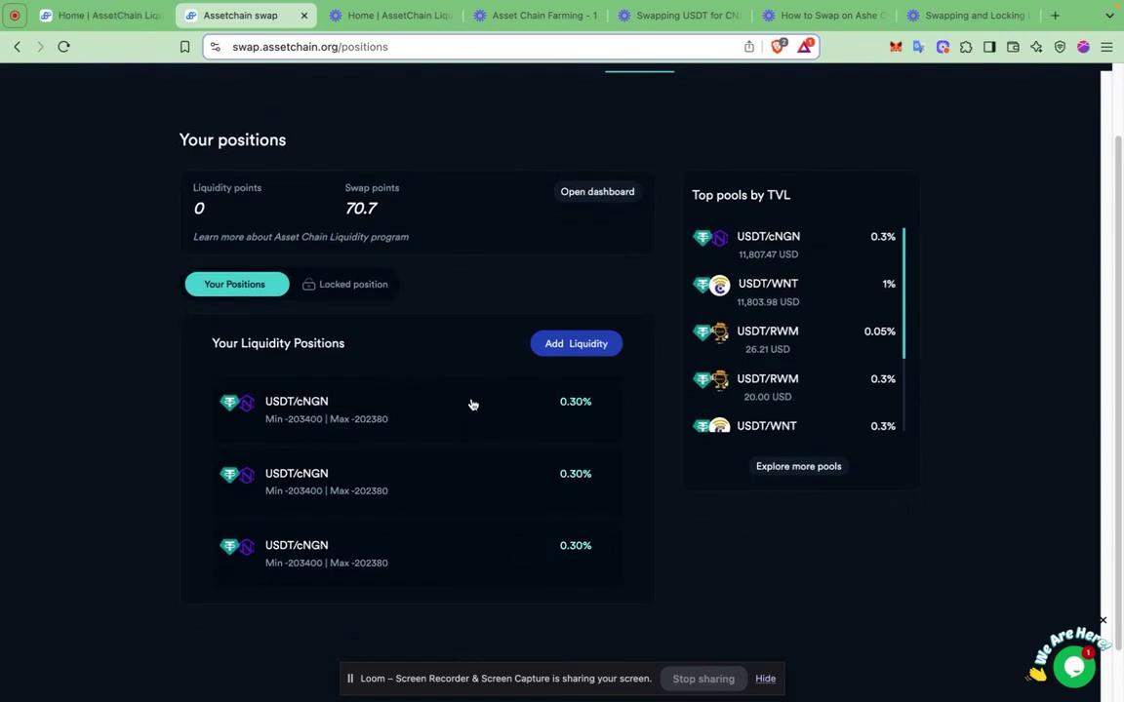
scroll(434, 458, "down", 1)
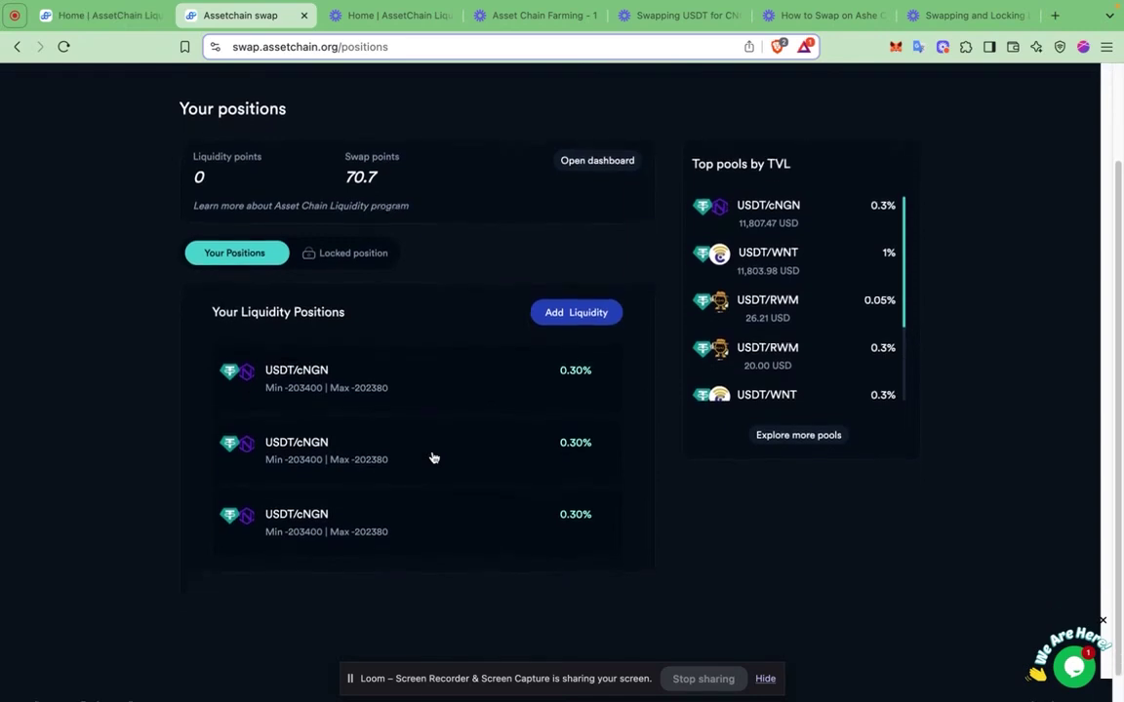
left_click(401, 377)
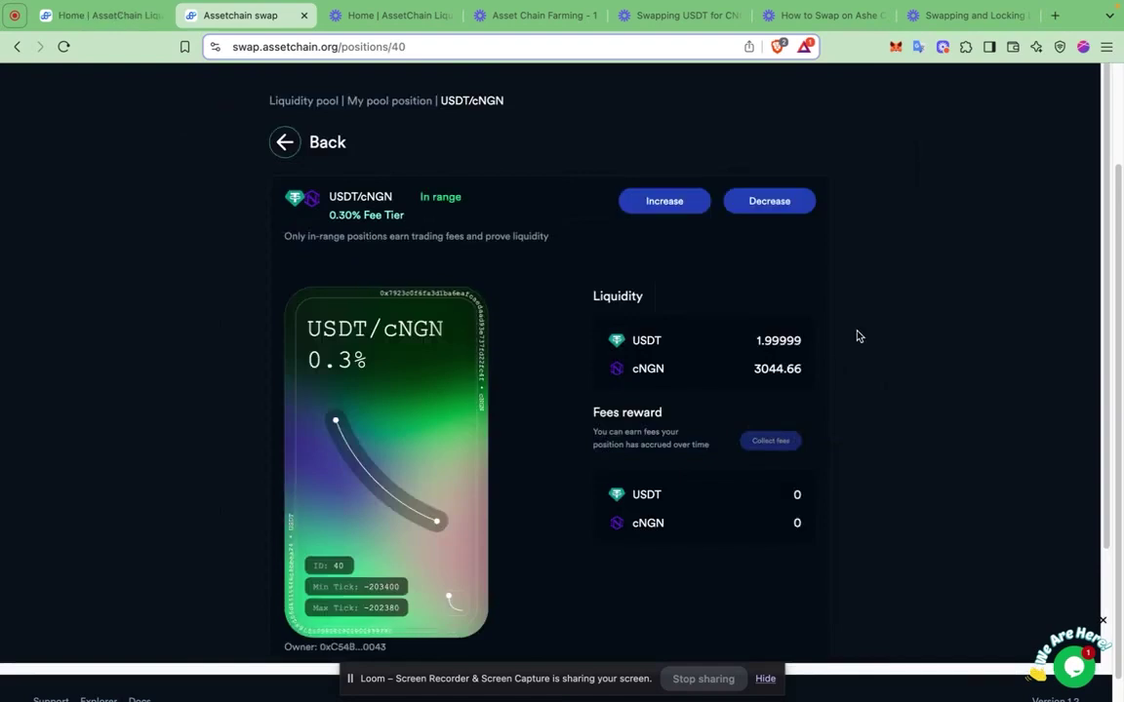
Lock the position's liquidity for 30 days, approving the NFT withdrawal and Lock Position requests in MetaMask, and return to the positions list
scroll(857, 335, "down", 4)
left_click(668, 548)
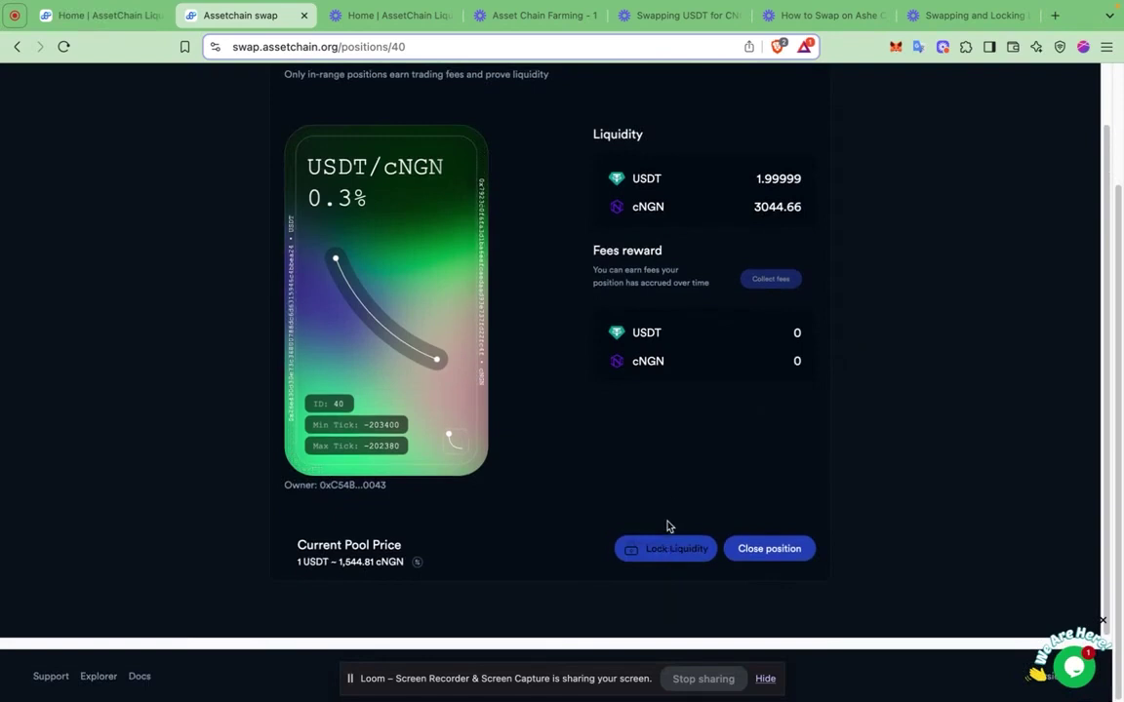
left_click(670, 552)
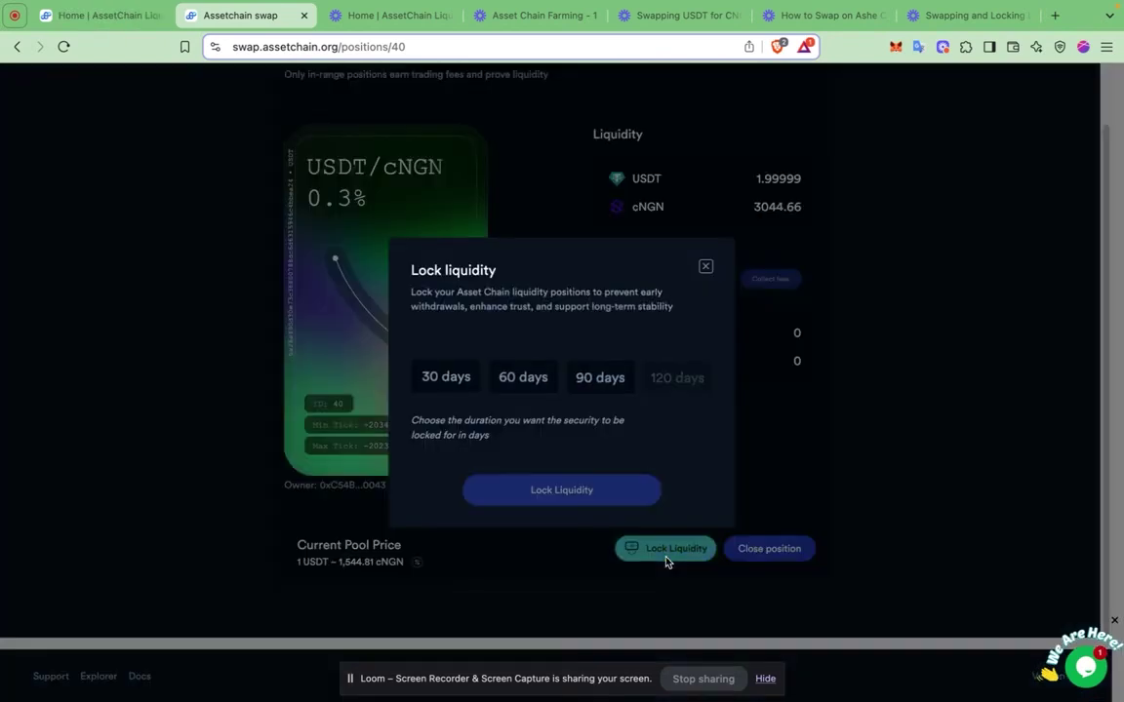
left_click(456, 372)
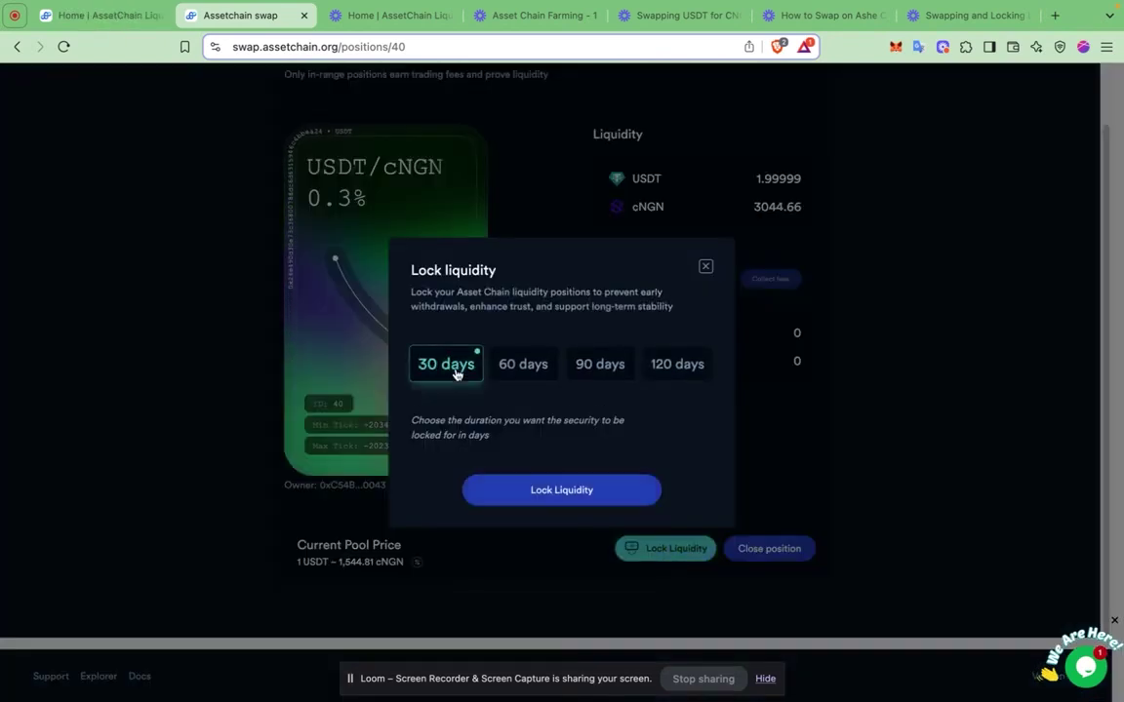
left_click(562, 497)
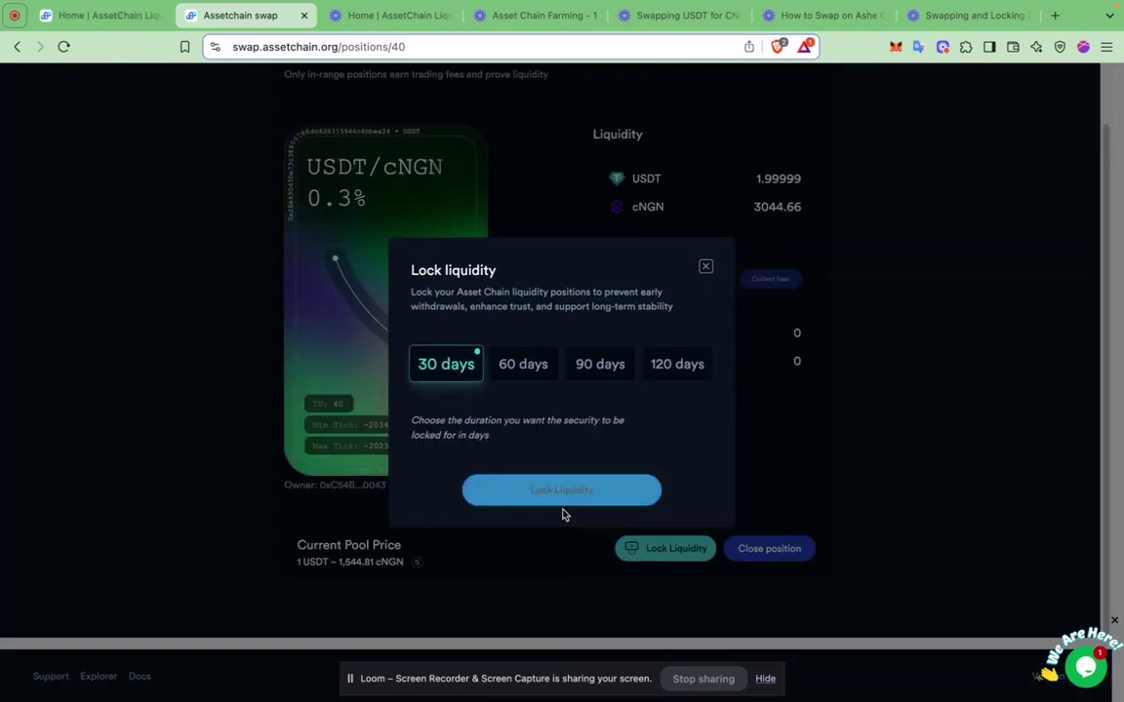
left_click(578, 493)
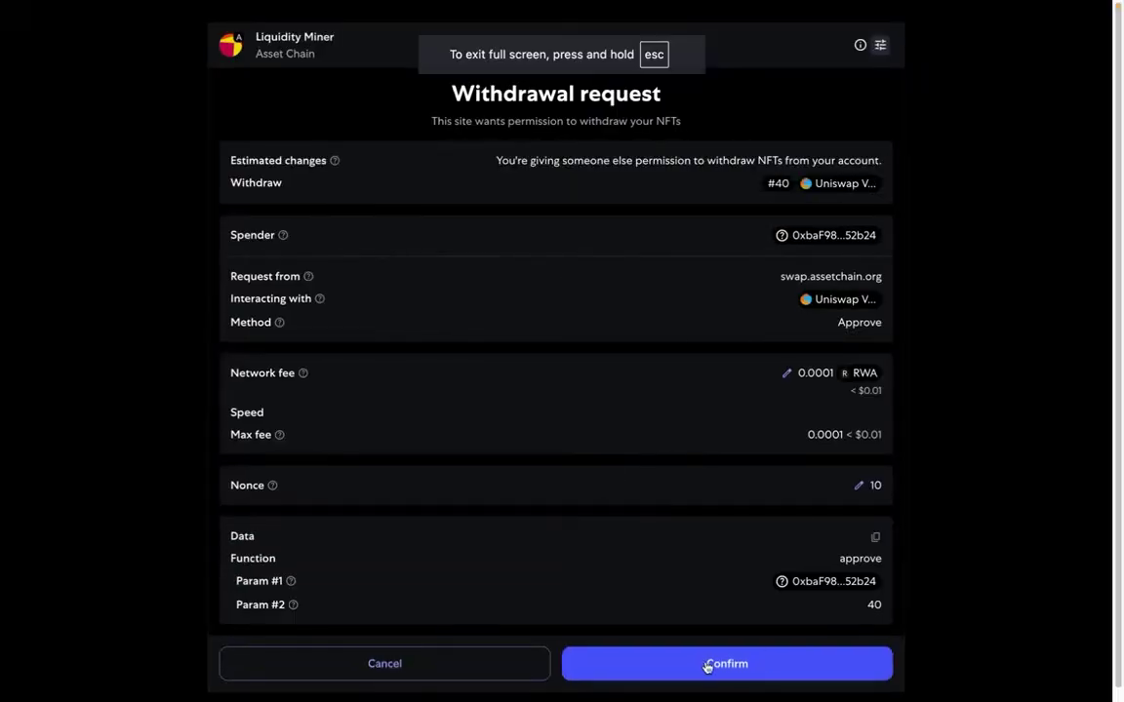
left_click(706, 664)
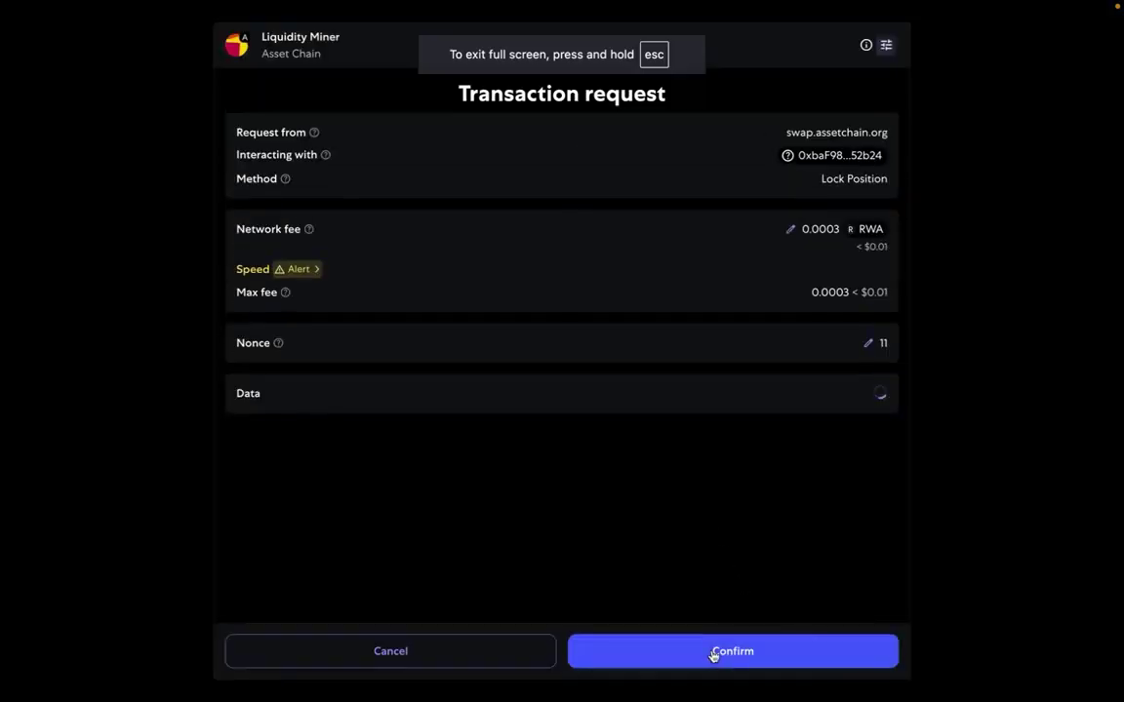
left_click(713, 656)
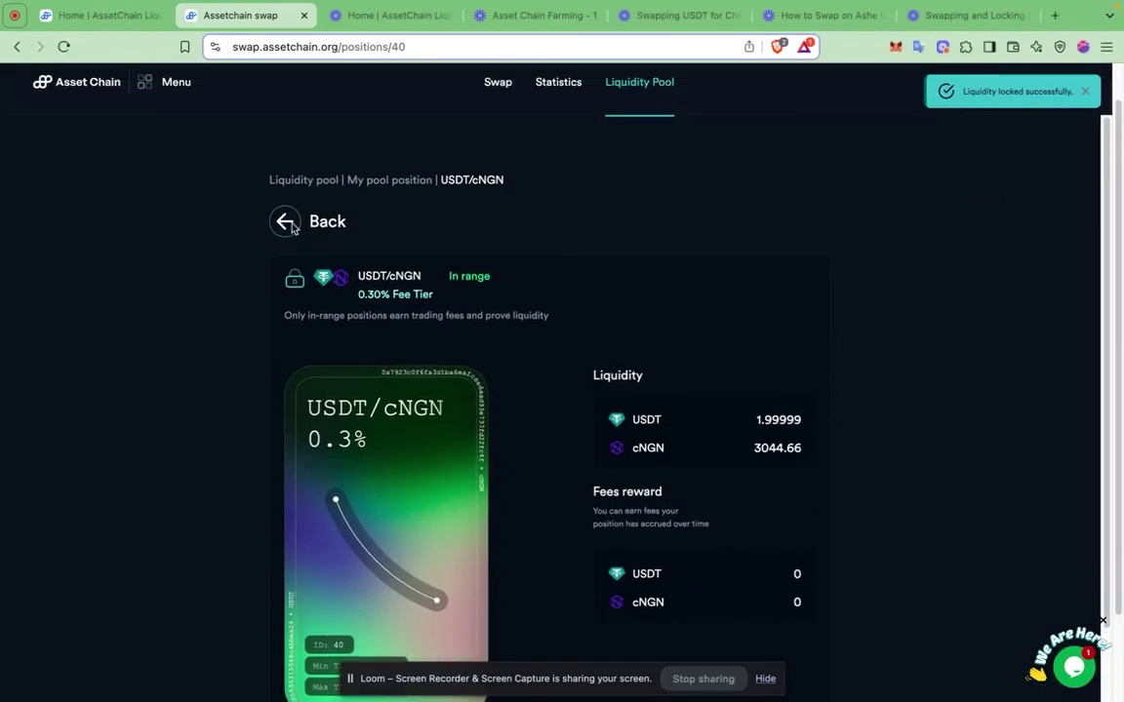
left_click(286, 222)
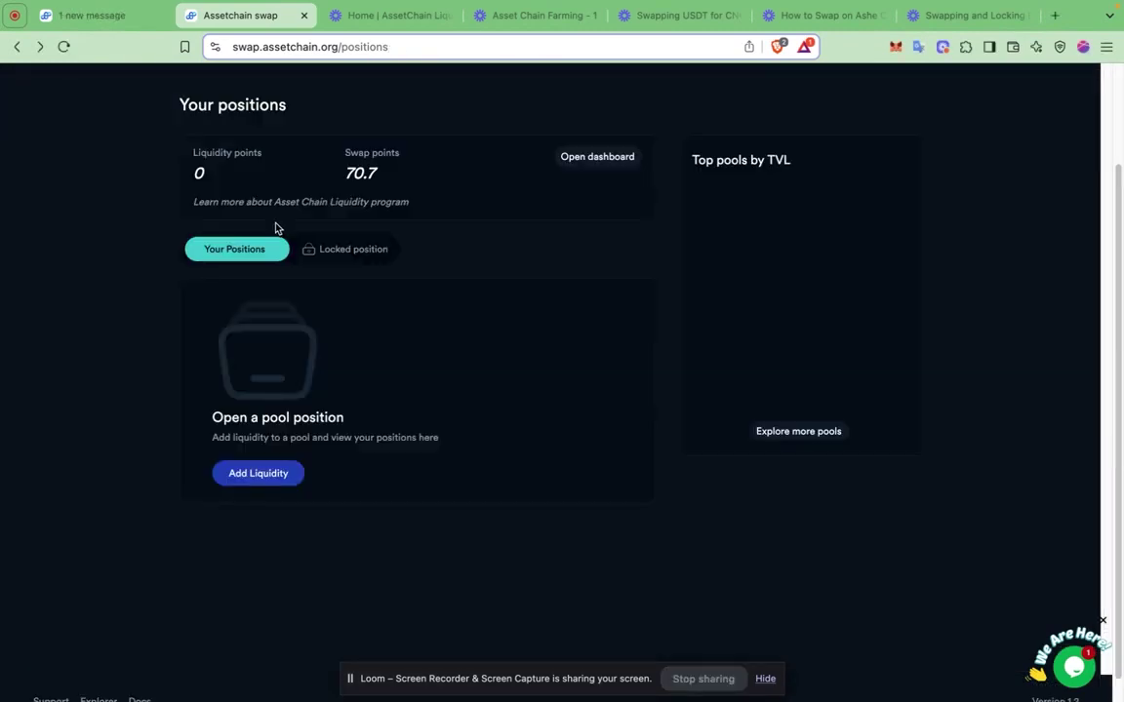
Review the personal onchain activities, their summary and the total points on the My Points dashboard
left_click(87, 17)
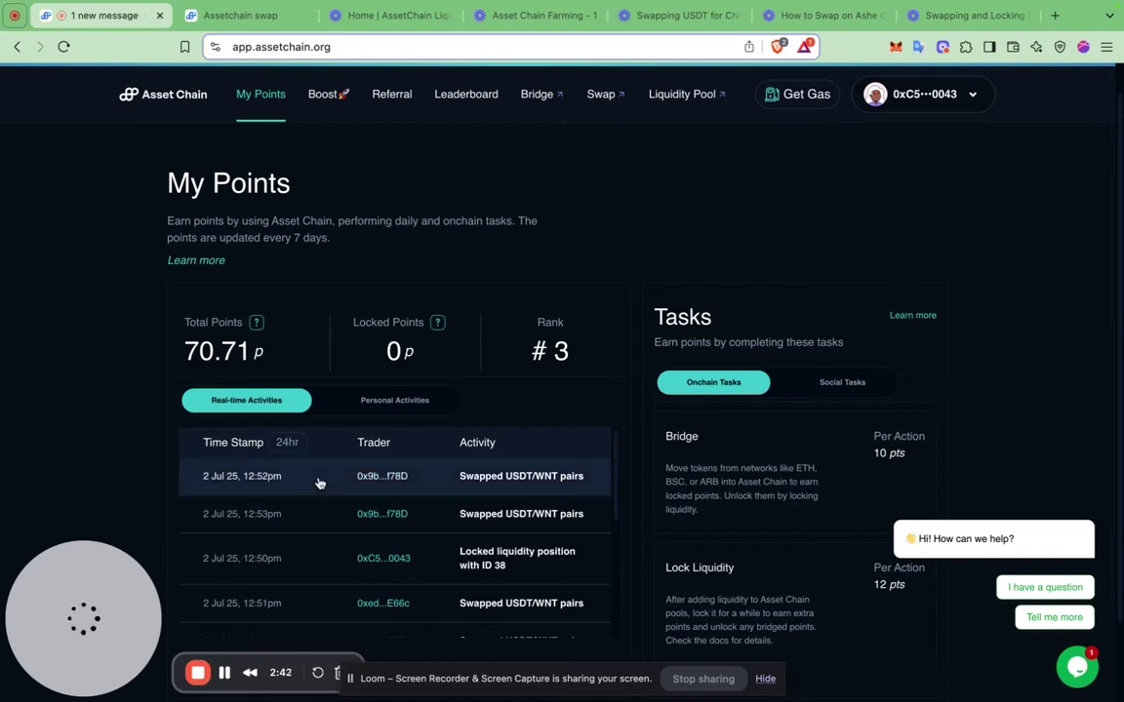
left_click(384, 402)
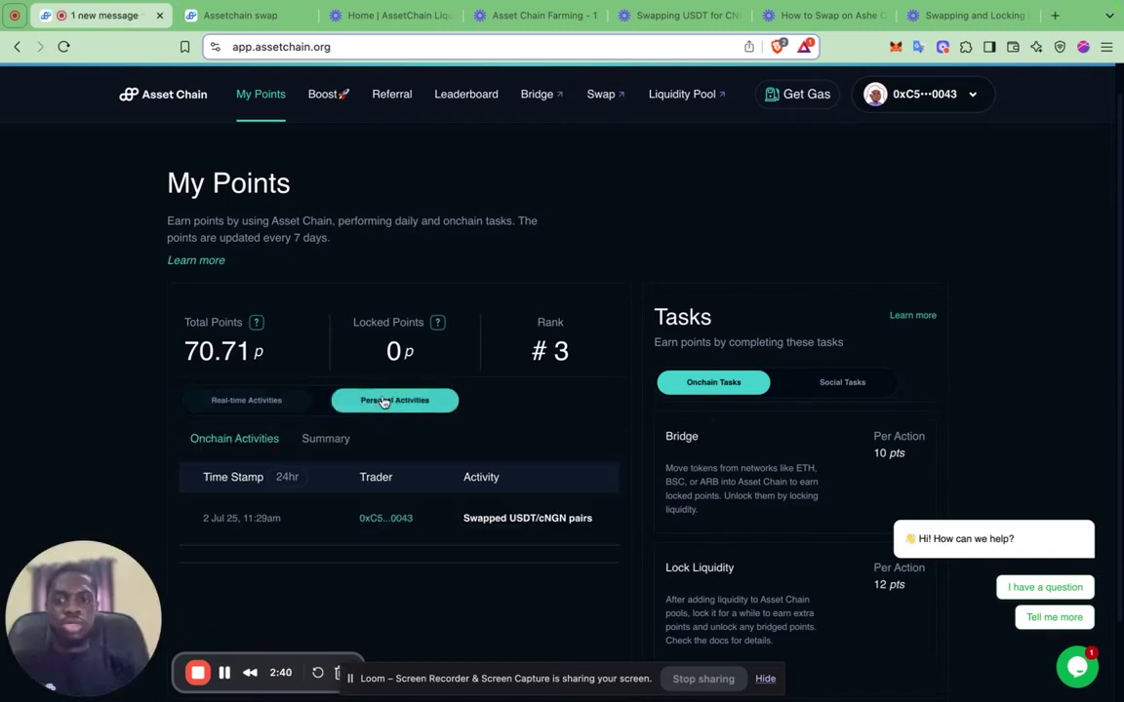
left_click(326, 441)
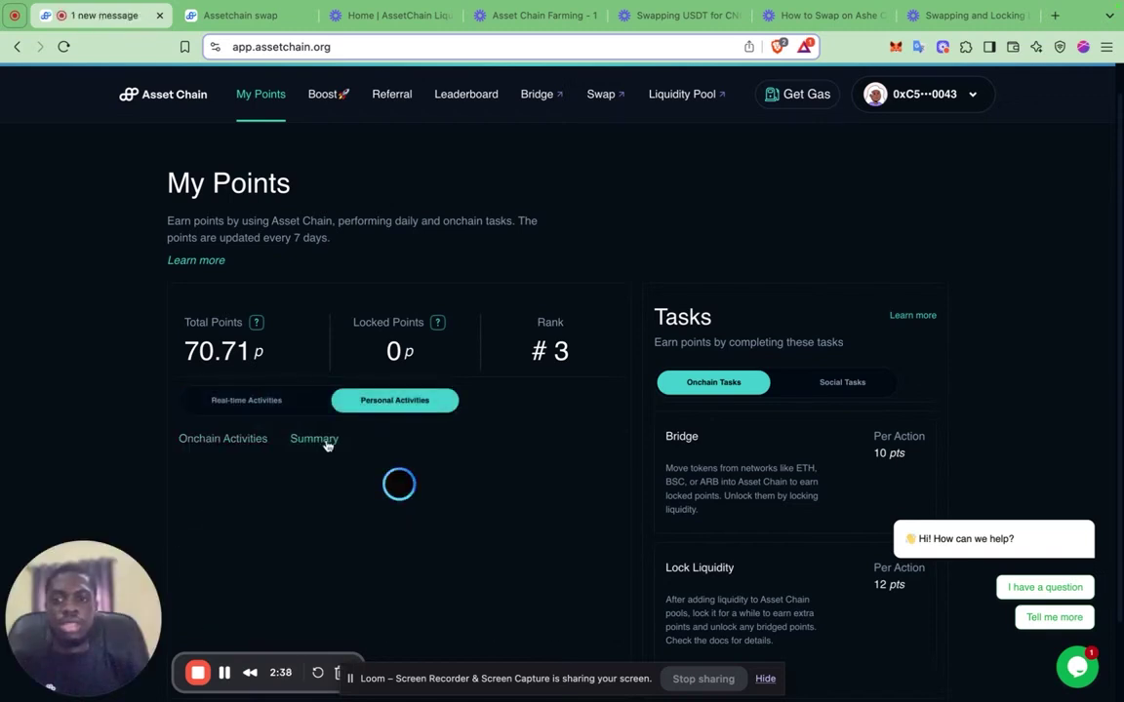
left_click(241, 440)
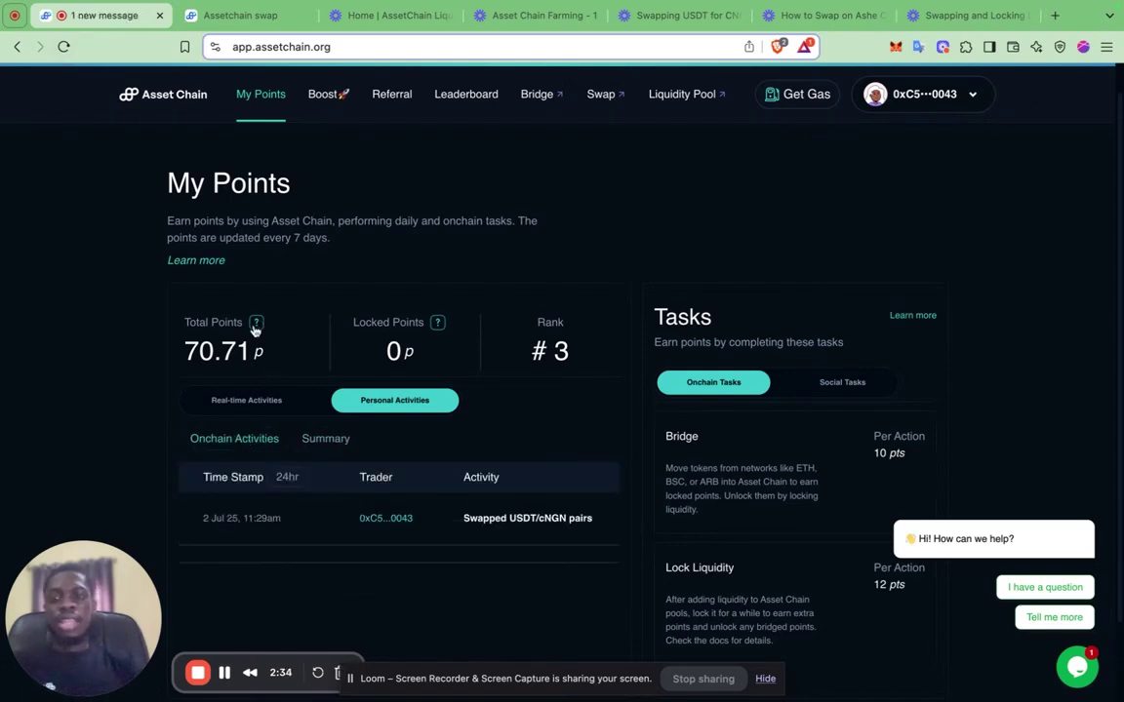
left_click_drag(182, 351, 252, 352)
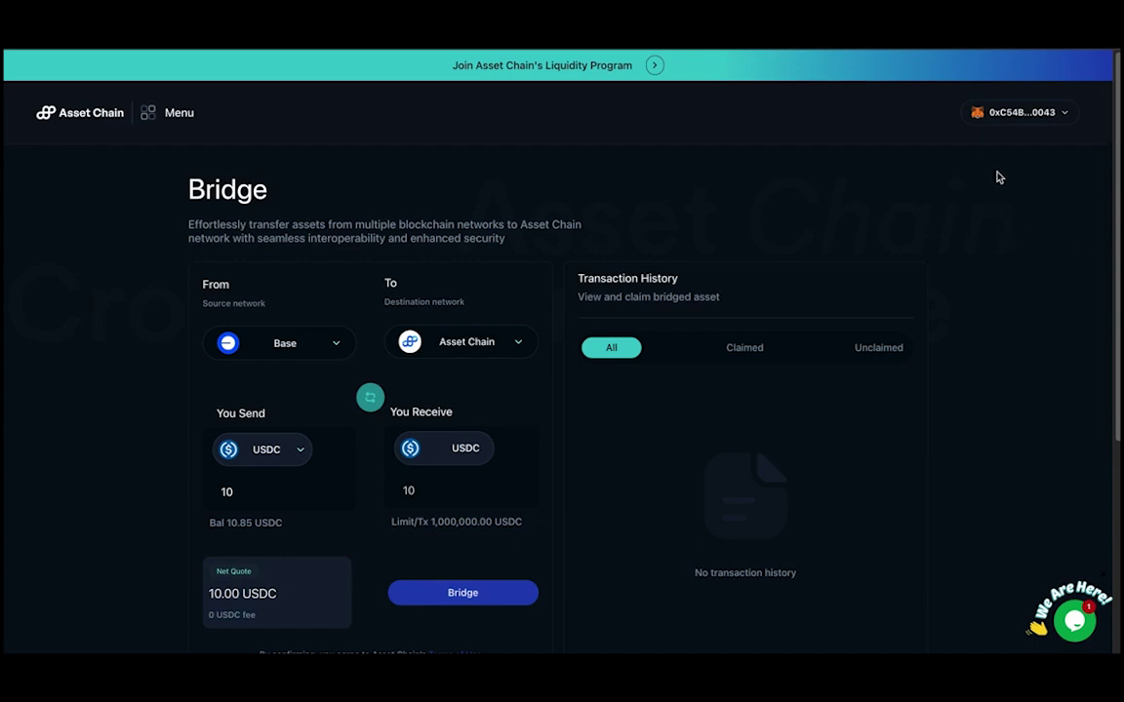
Check the wallet connected to the Bridge page and its selected network in MetaMask, closing both views
left_click(1019, 114)
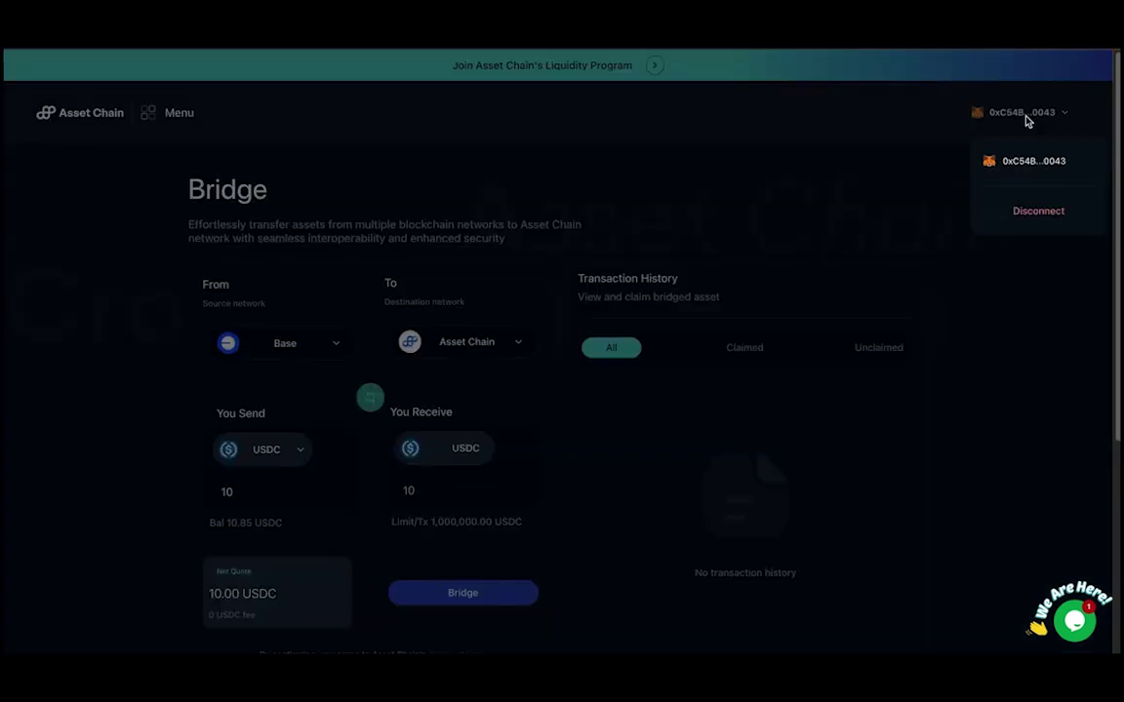
left_click(884, 180)
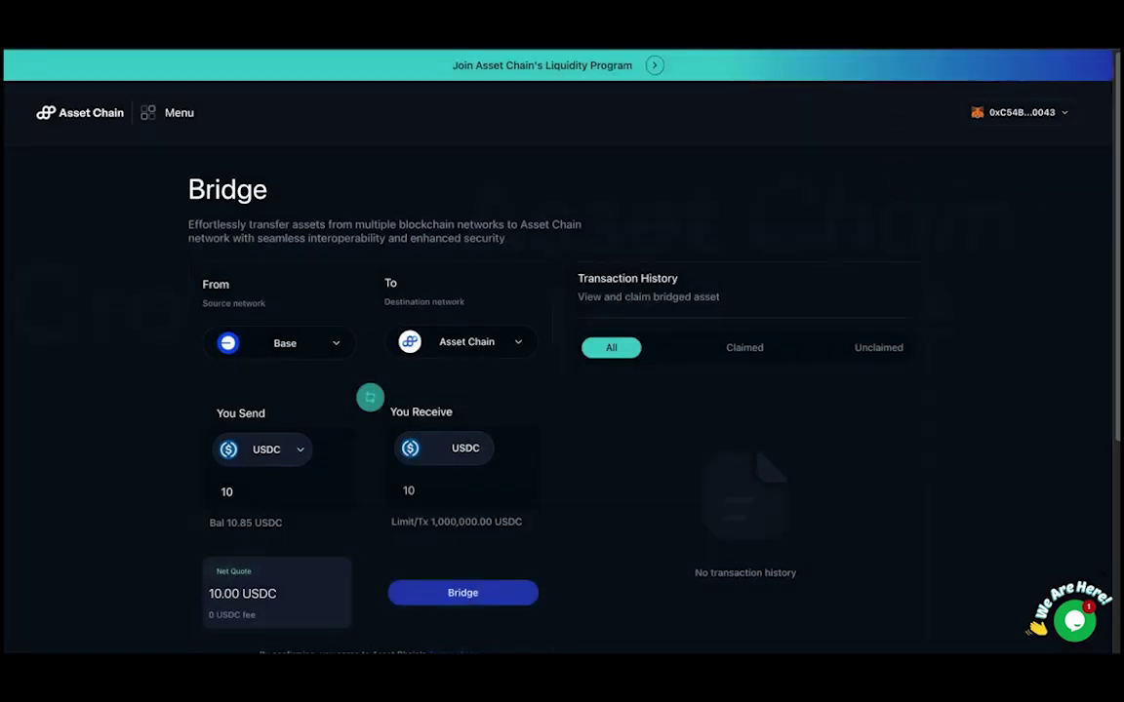
left_click(926, 53)
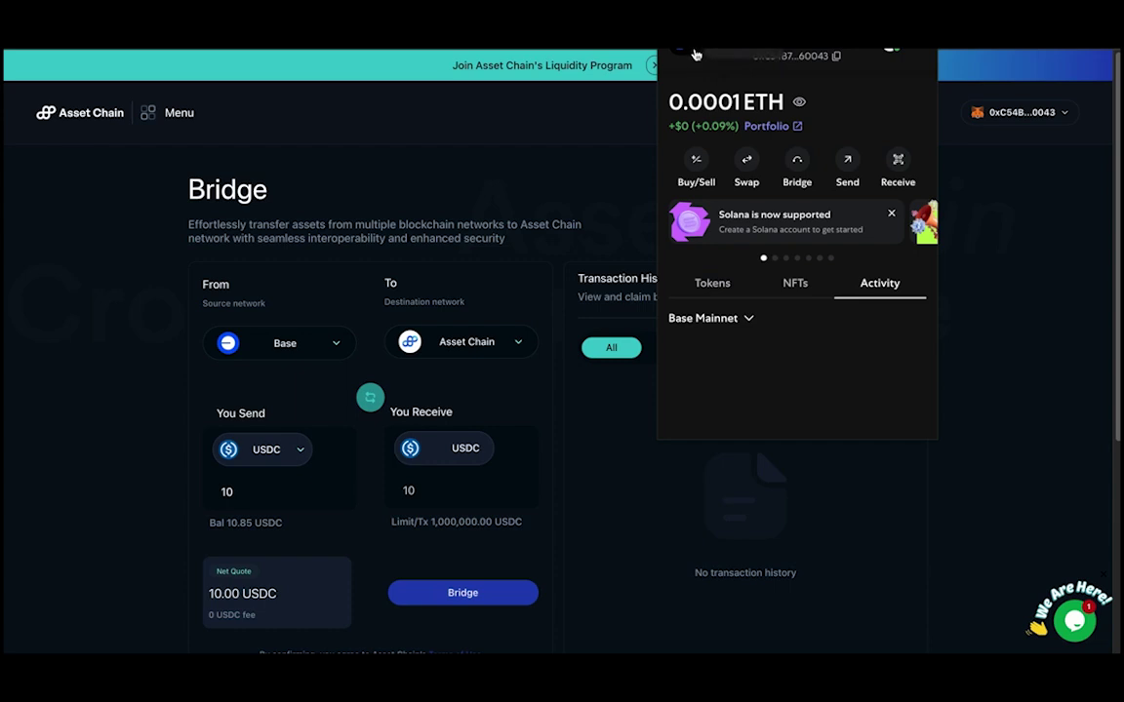
left_click(1012, 251)
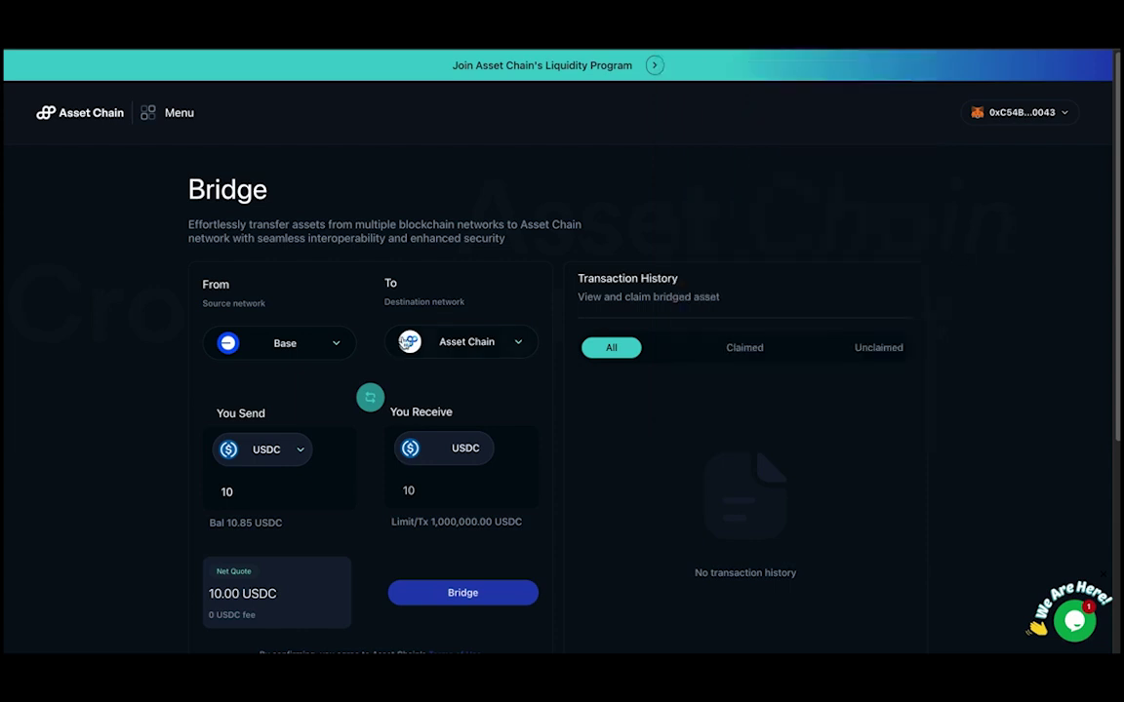
Bridge 10 USDC from Base to Asset Chain, approving the 10 USDC spending cap and the transfer transaction in MetaMask
scroll(336, 500, "down", 1)
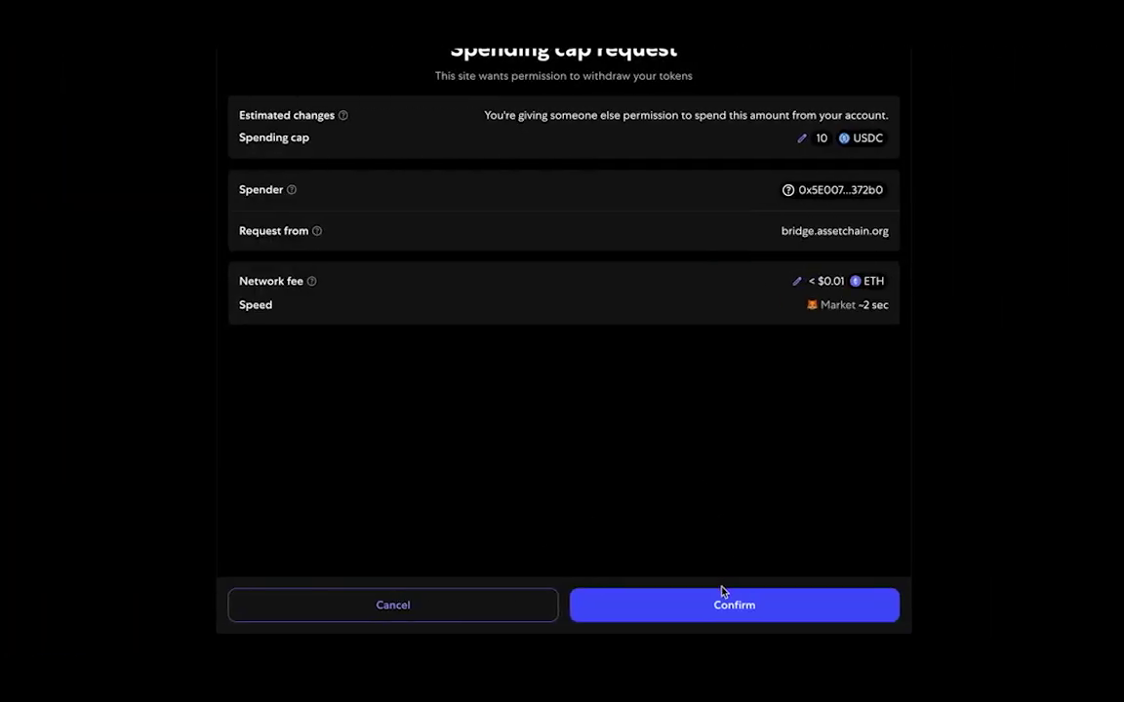
left_click(721, 608)
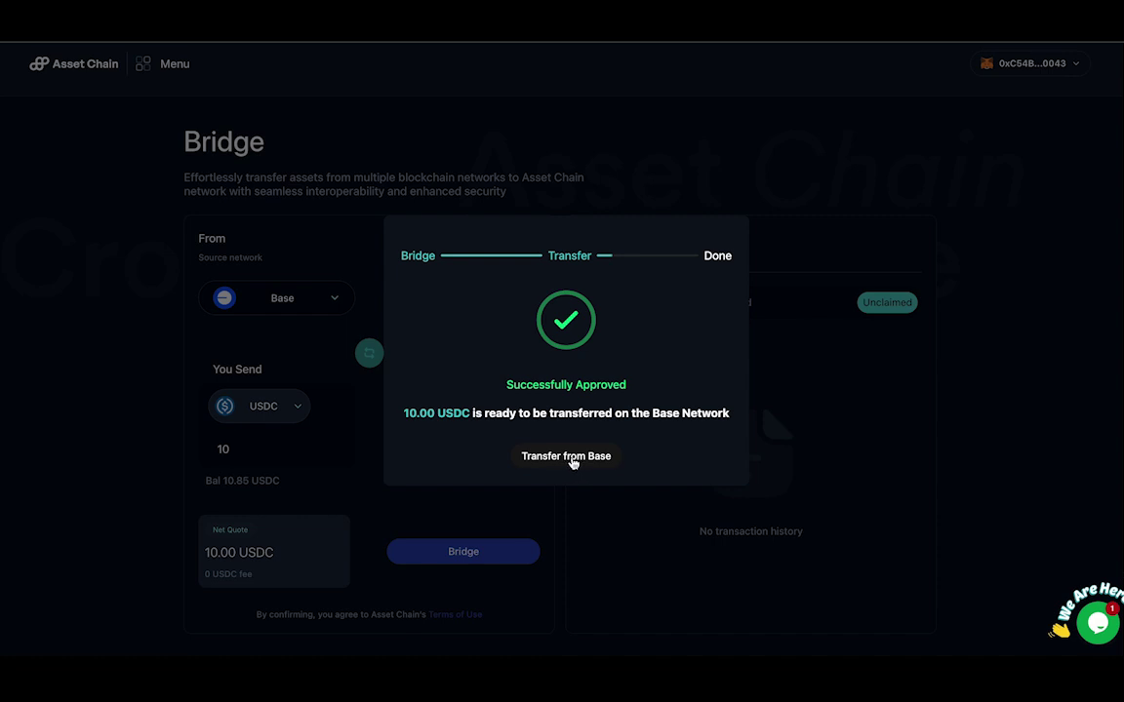
left_click(575, 460)
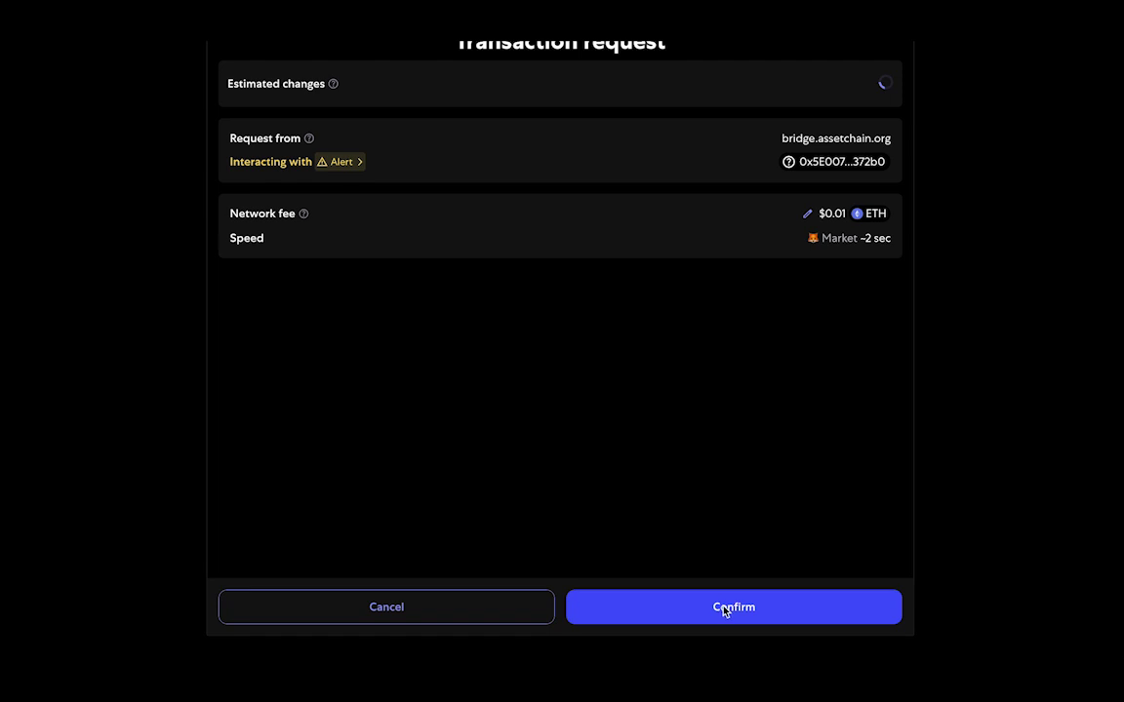
left_click(724, 609)
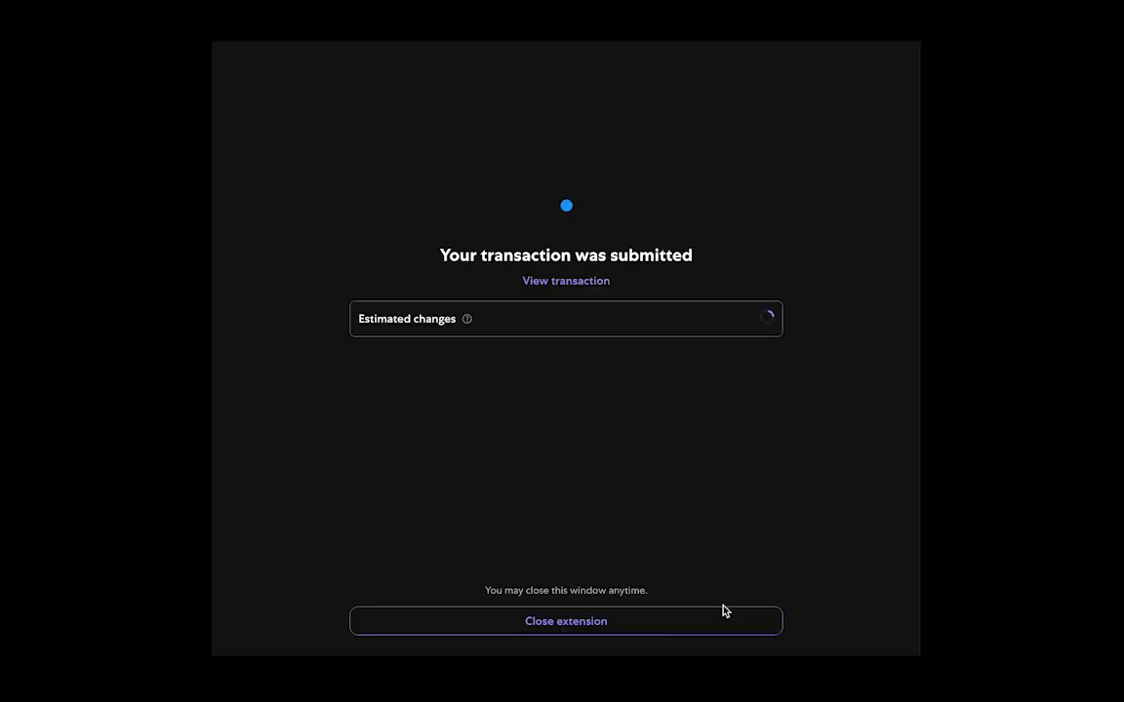
Close the submitted-transaction view, postpone claiming the bridged USDC, and review the All, Claimed and Unclaimed transaction history
left_click(595, 621)
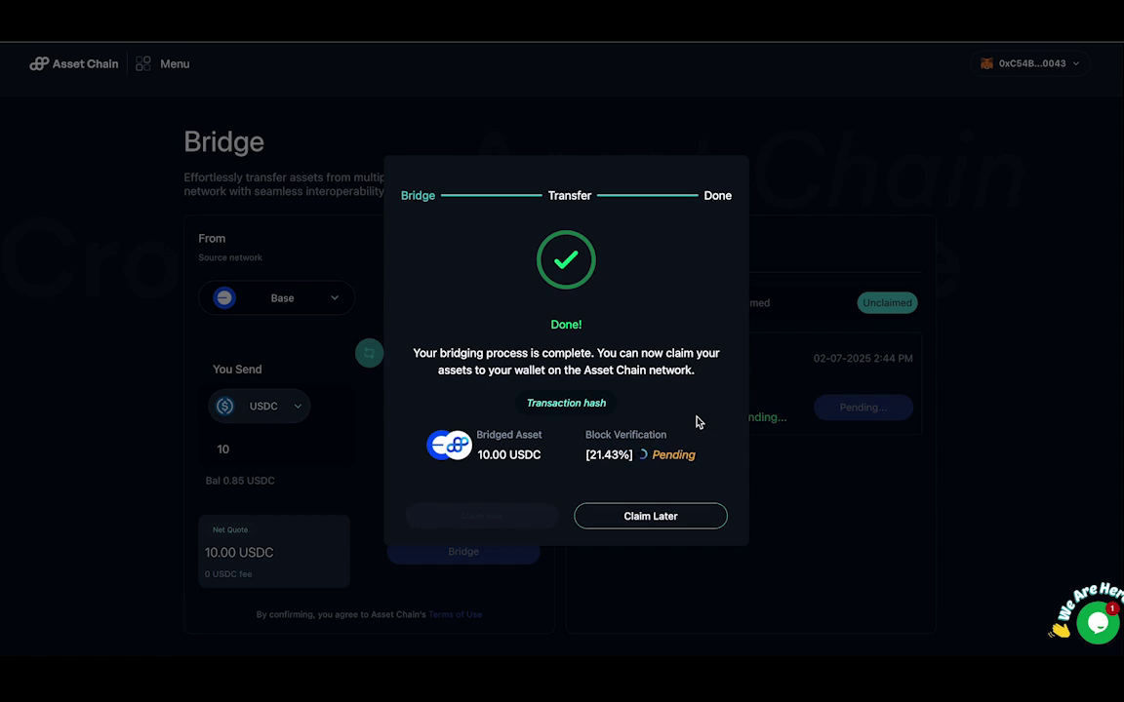
left_click(650, 517)
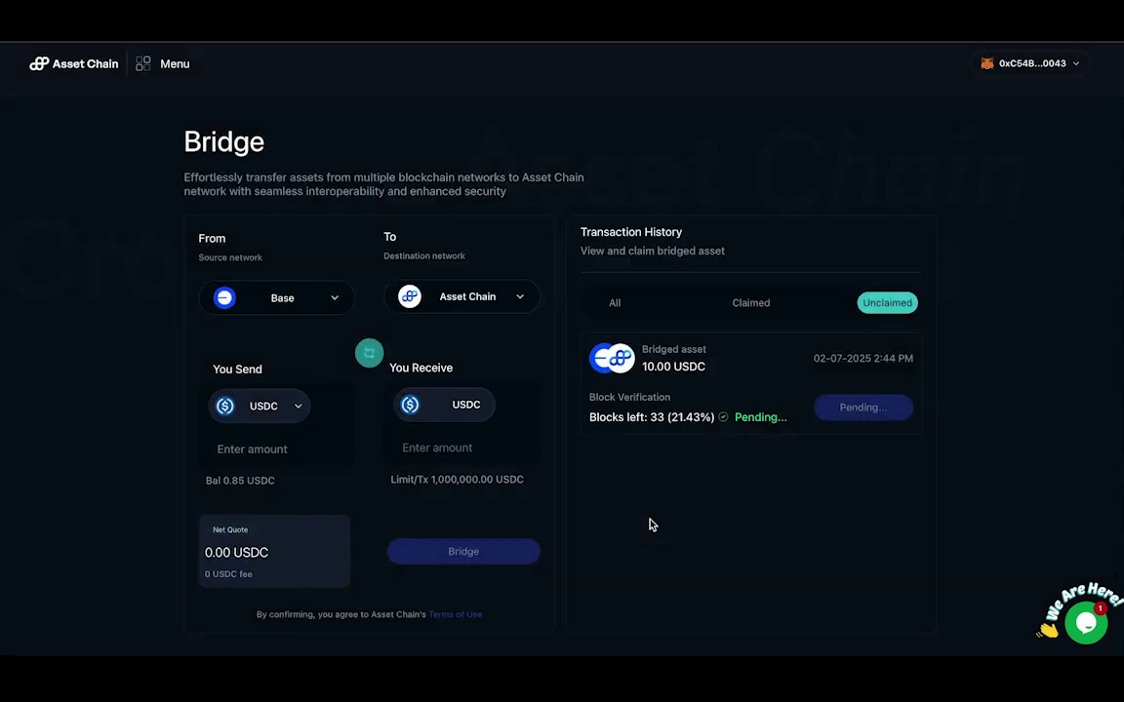
left_click(747, 305)
left_click(603, 304)
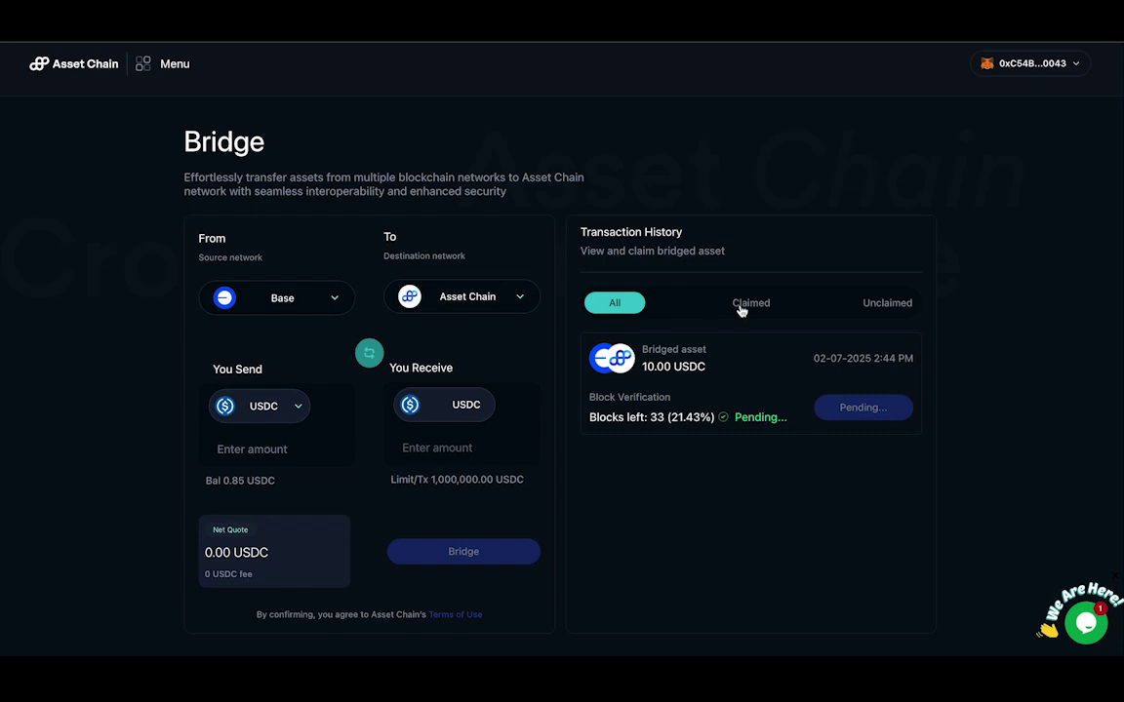
left_click(743, 307)
left_click(873, 306)
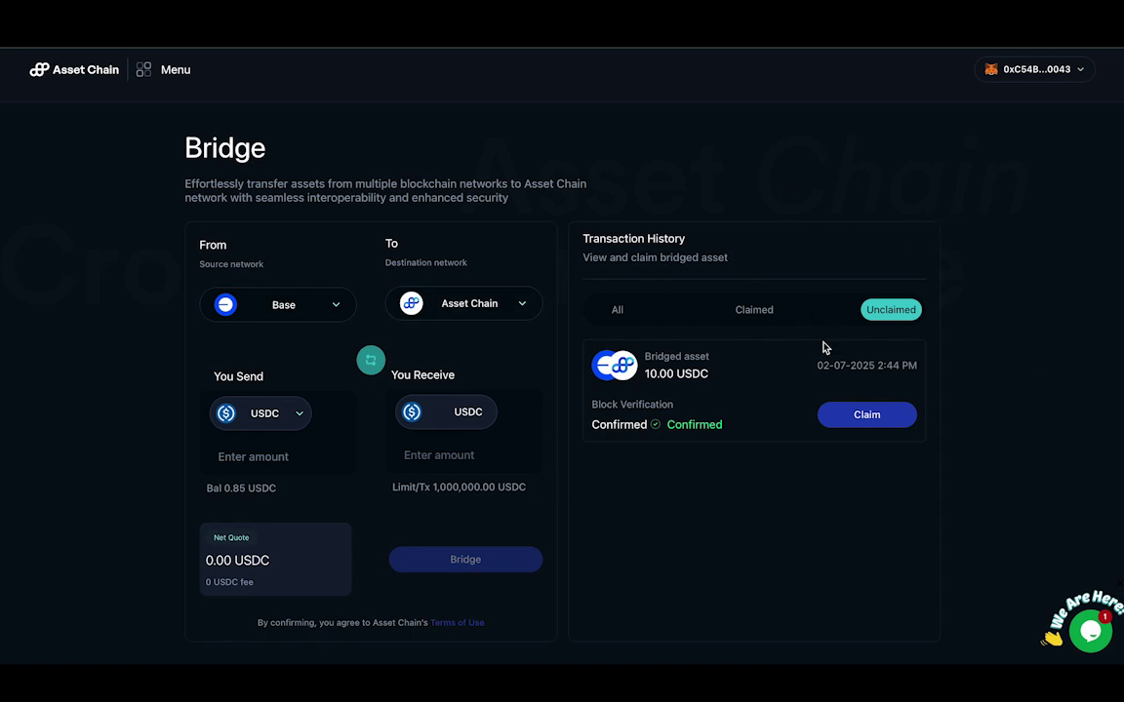
Claim the bridged 10 USDC after switching to the Asset Chain network, confirm the transaction request in MetaMask, and check the wallet's token balances
left_click(861, 417)
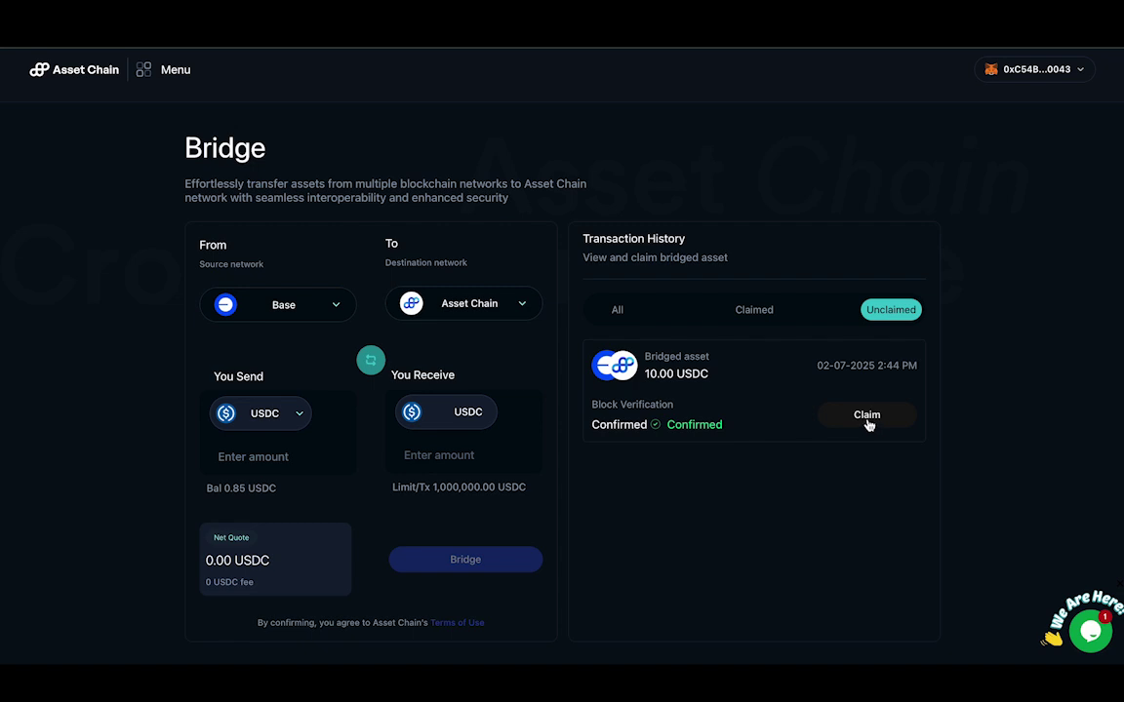
left_click(867, 418)
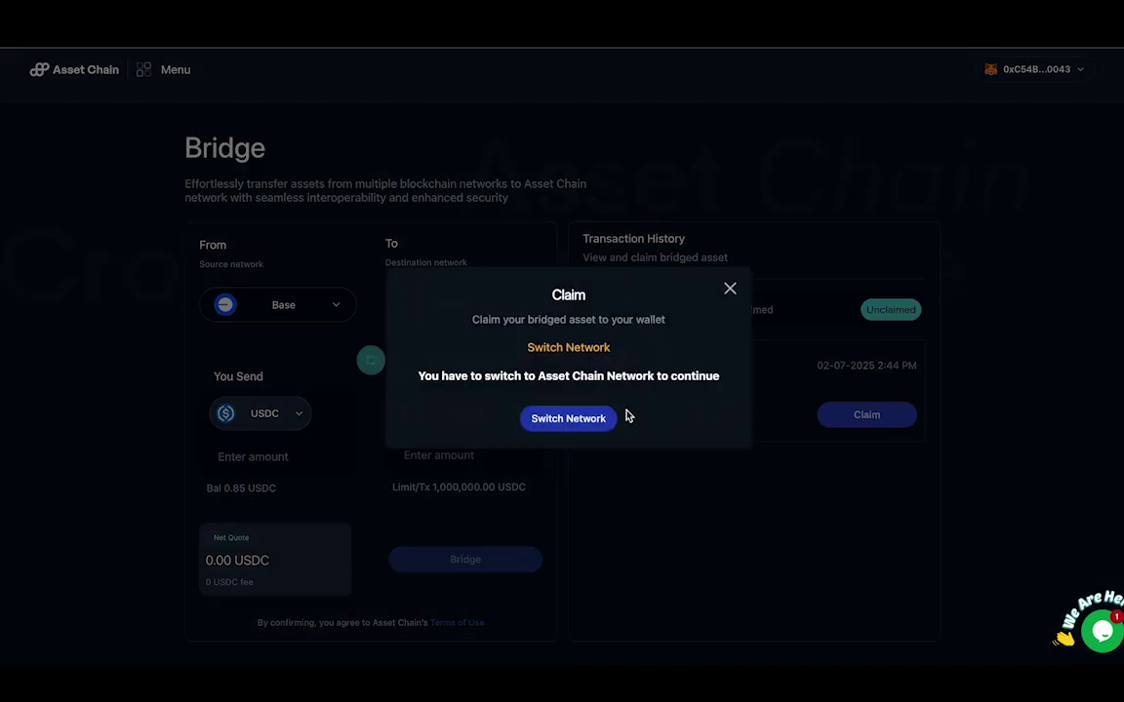
left_click(570, 419)
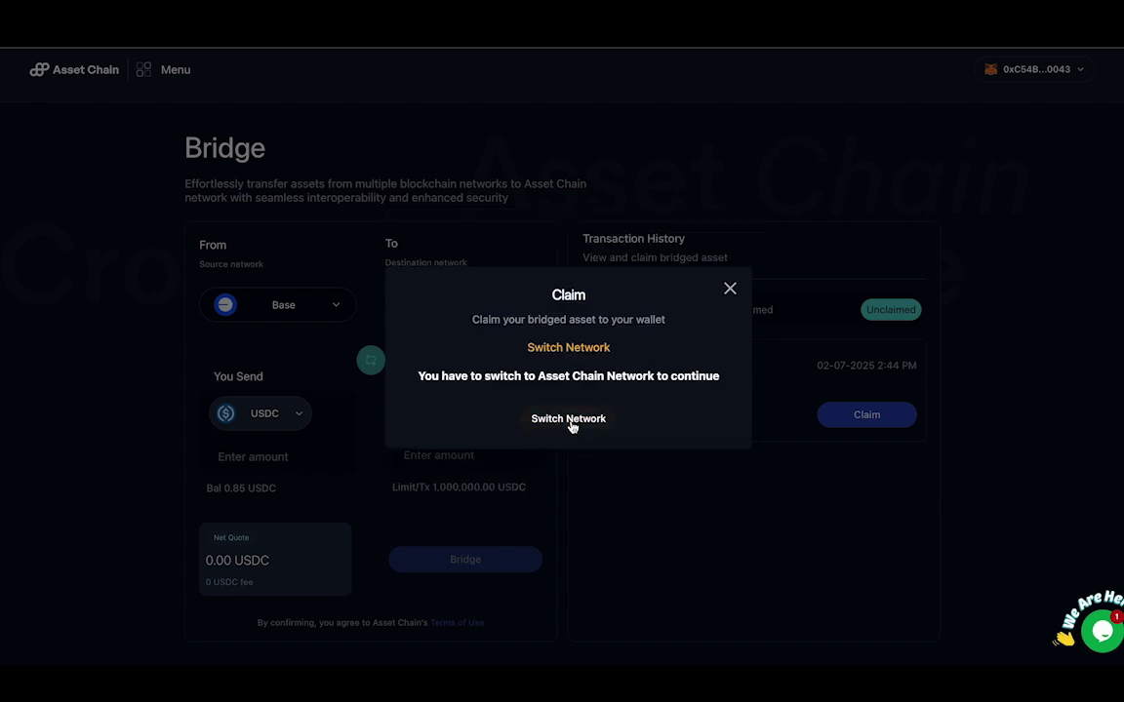
left_click(570, 422)
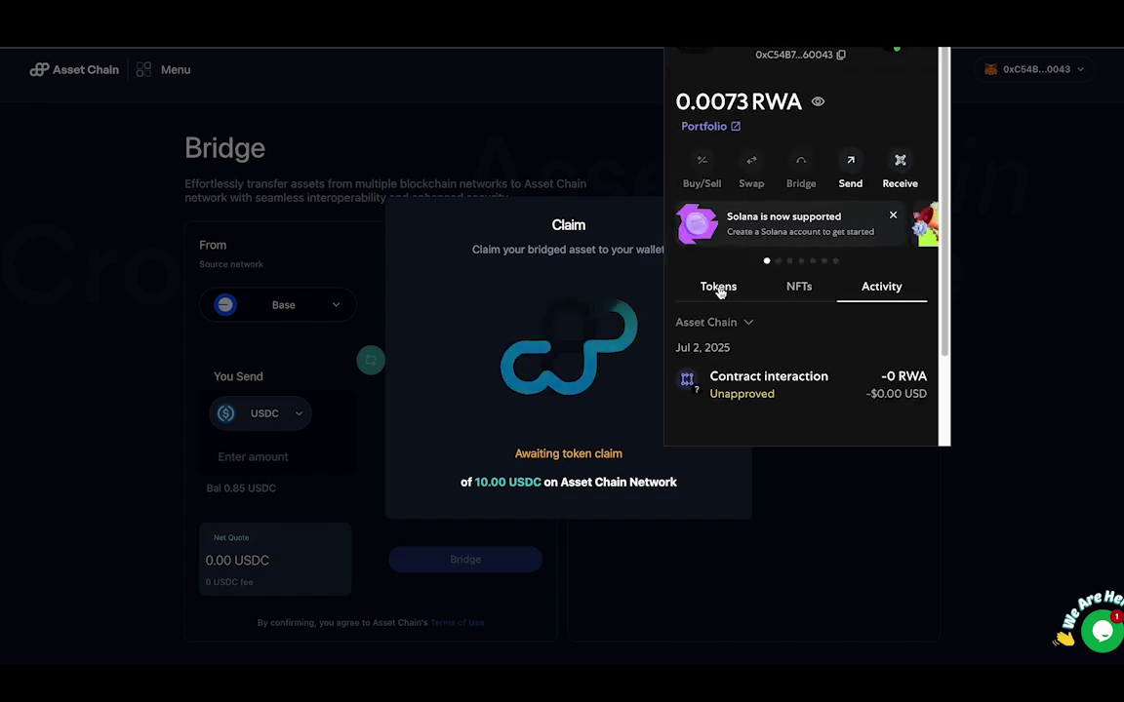
left_click(820, 383)
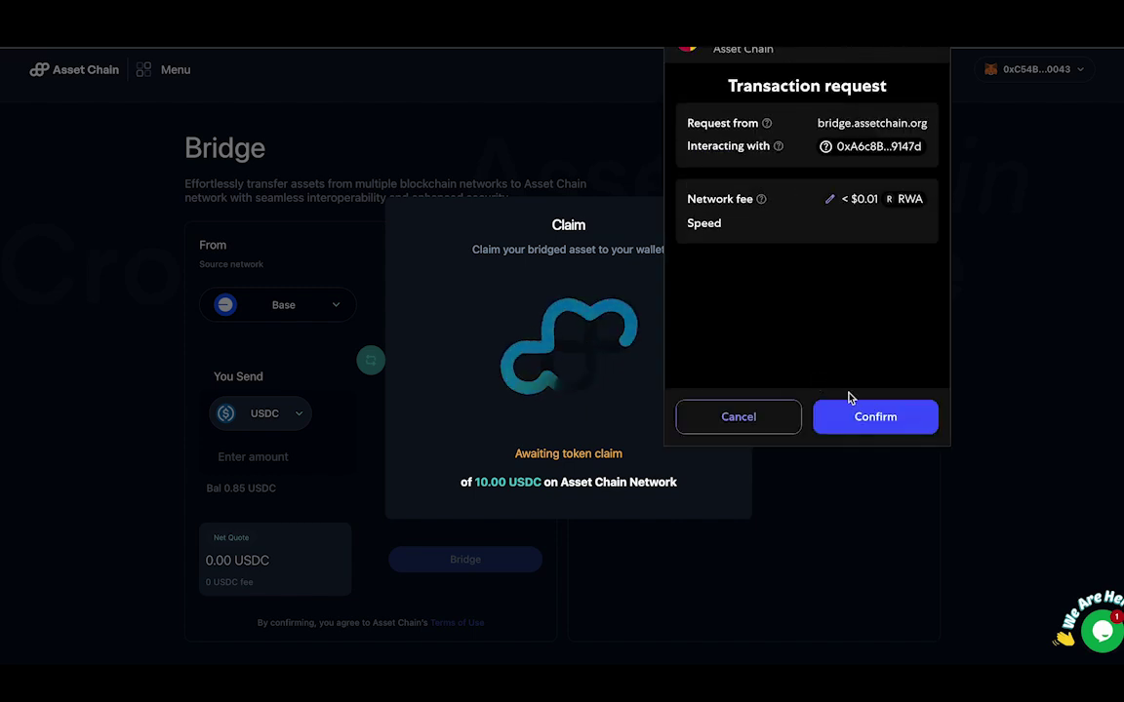
left_click(878, 417)
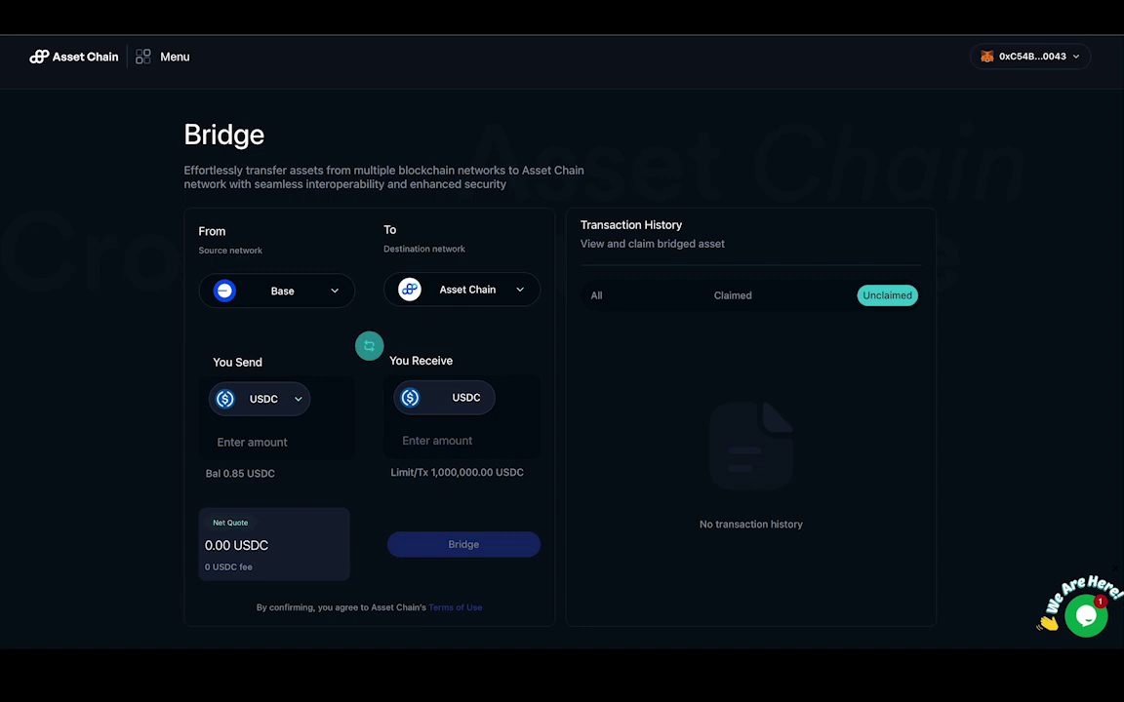
left_click(893, 18)
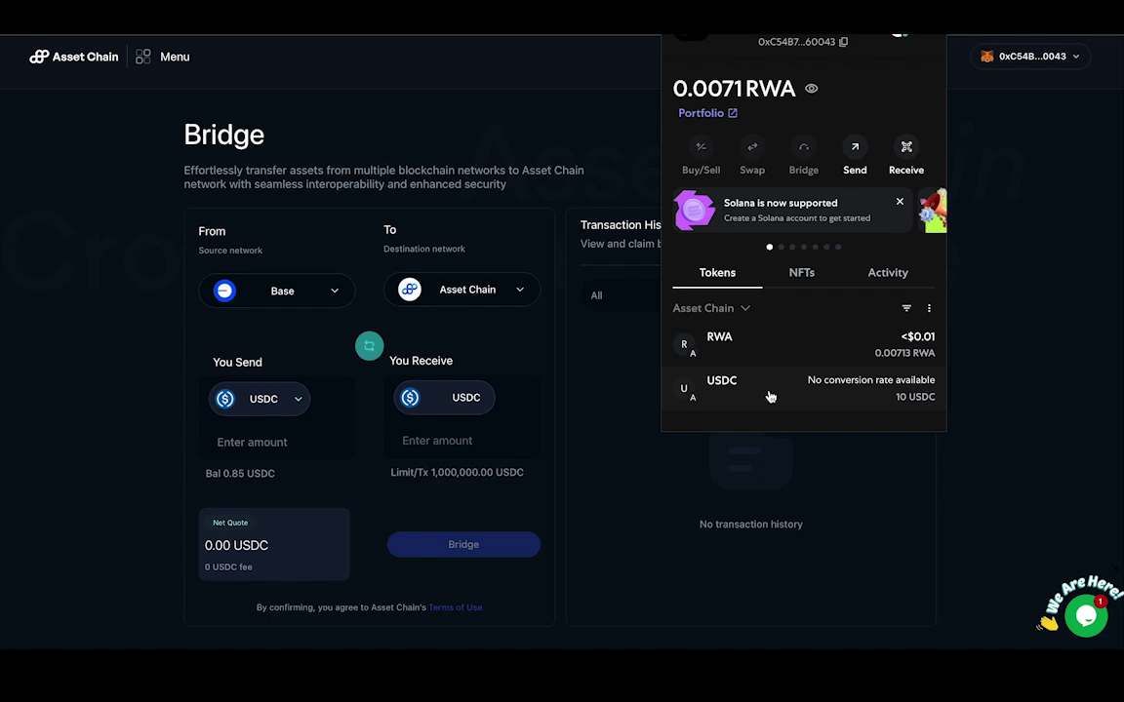
left_click(1039, 288)
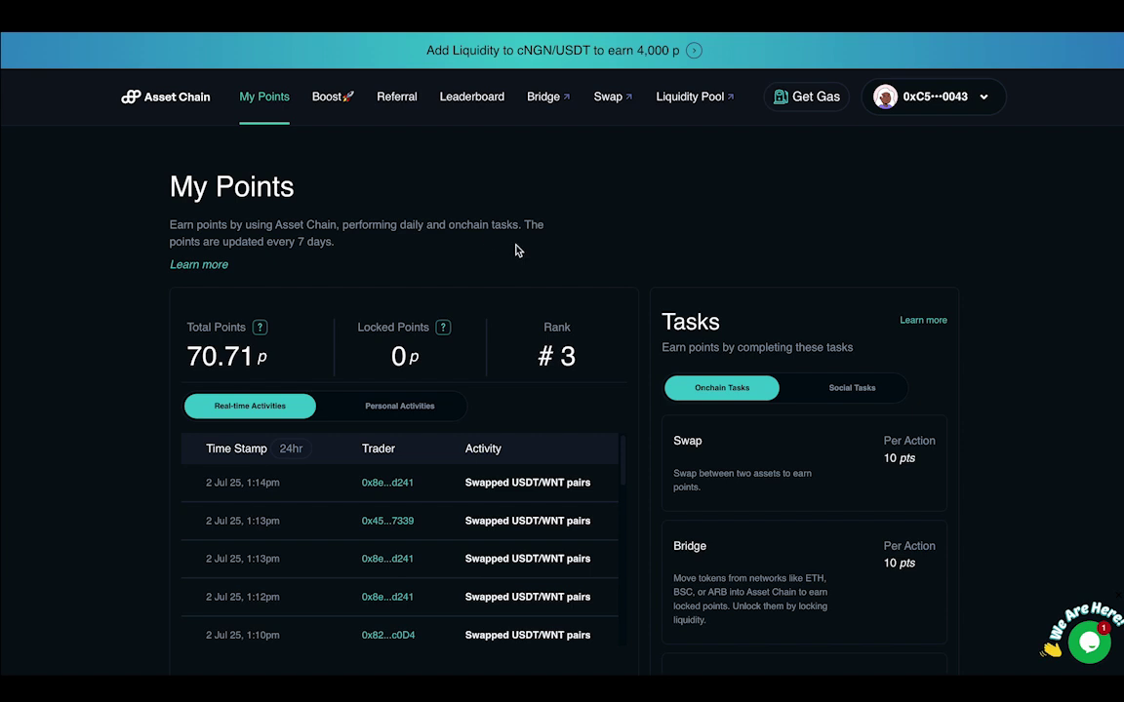
Examine the community boost and referral pages, and compare the leaderboard's Onchain Activities and Reputation rankings
left_click(328, 100)
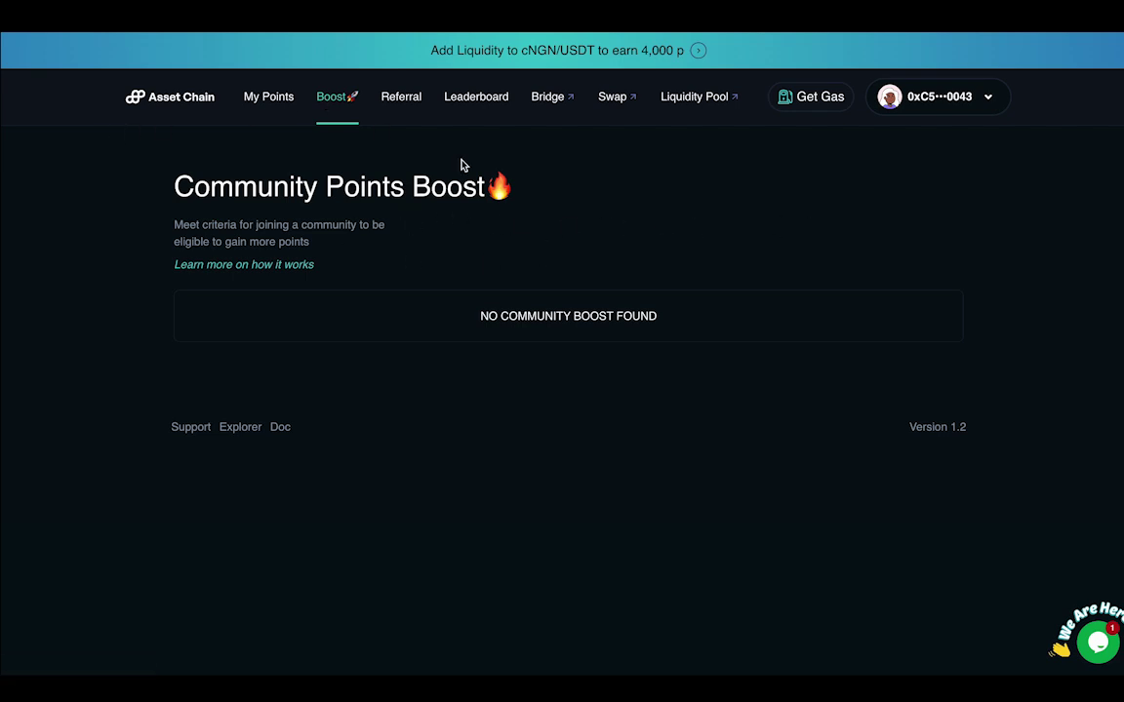
left_click(397, 105)
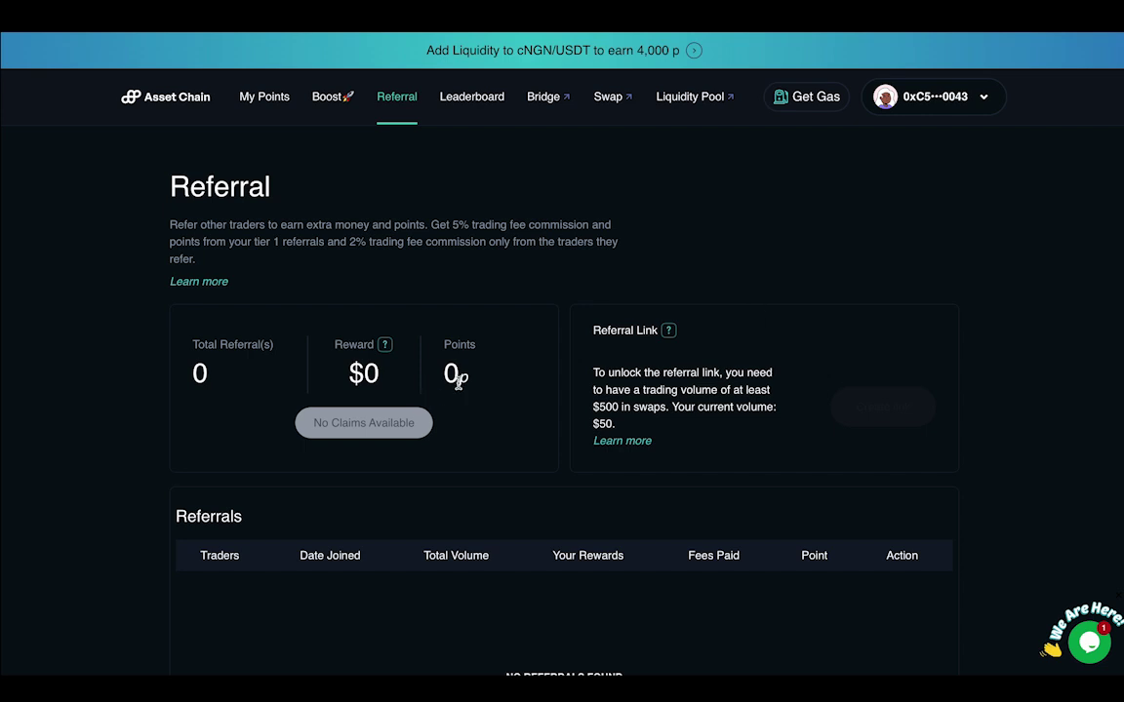
left_click(474, 104)
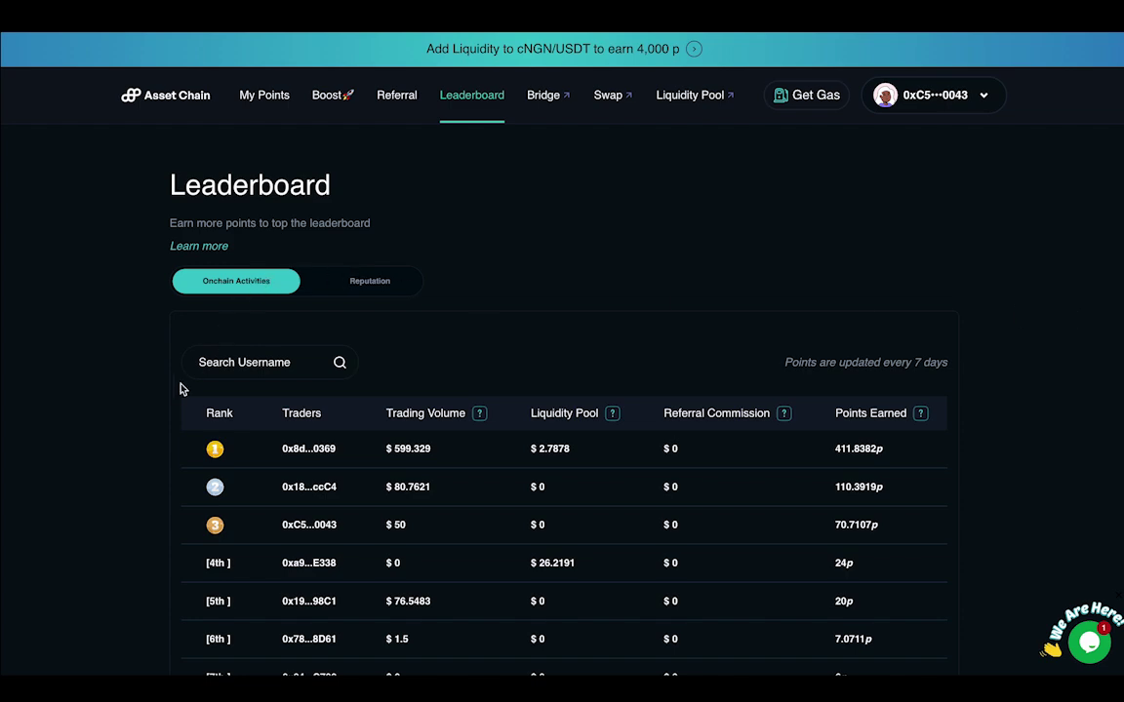
scroll(177, 392, "down", 1)
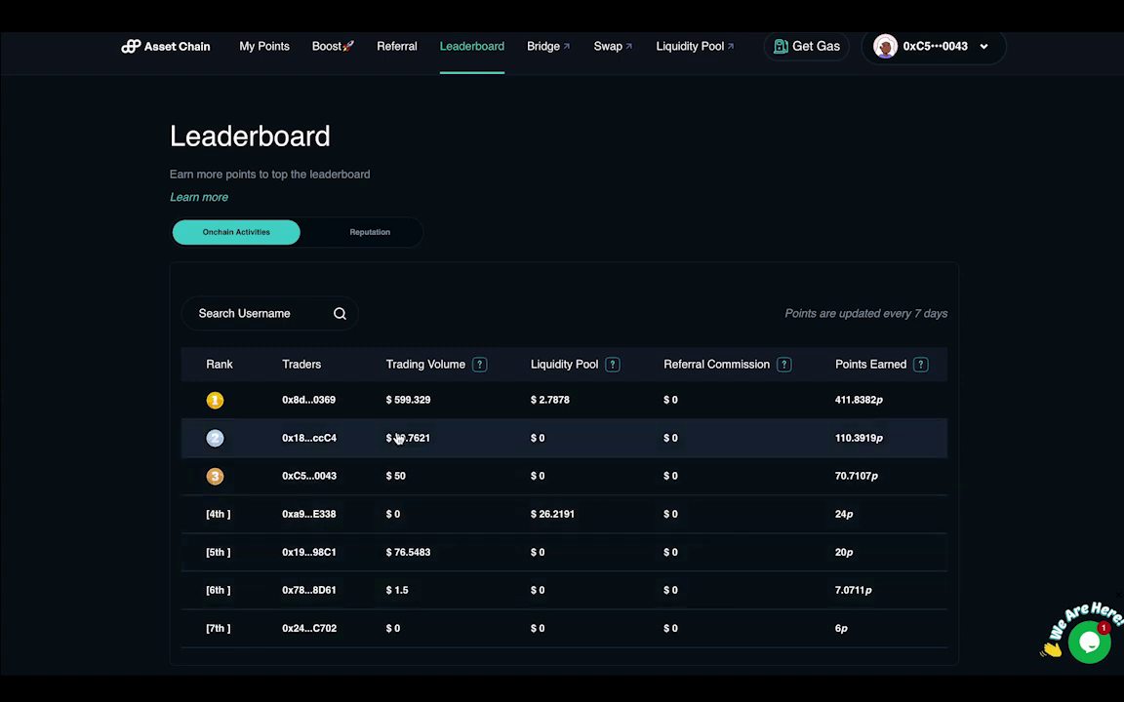
left_click(371, 235)
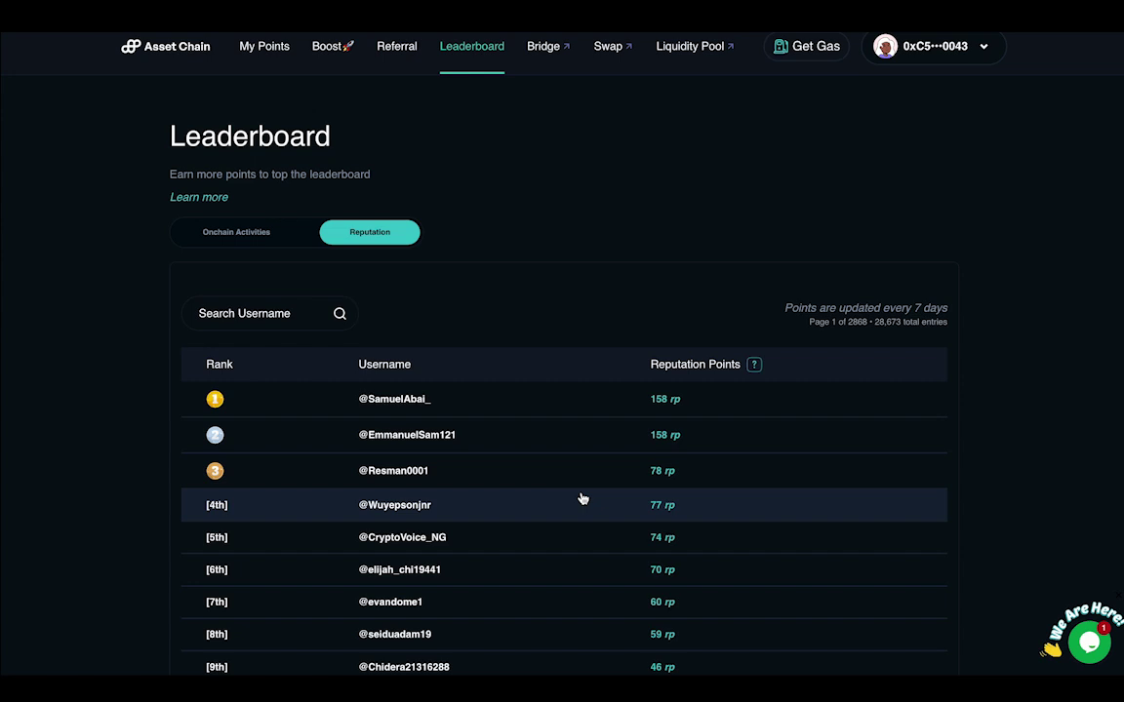
left_click(246, 237)
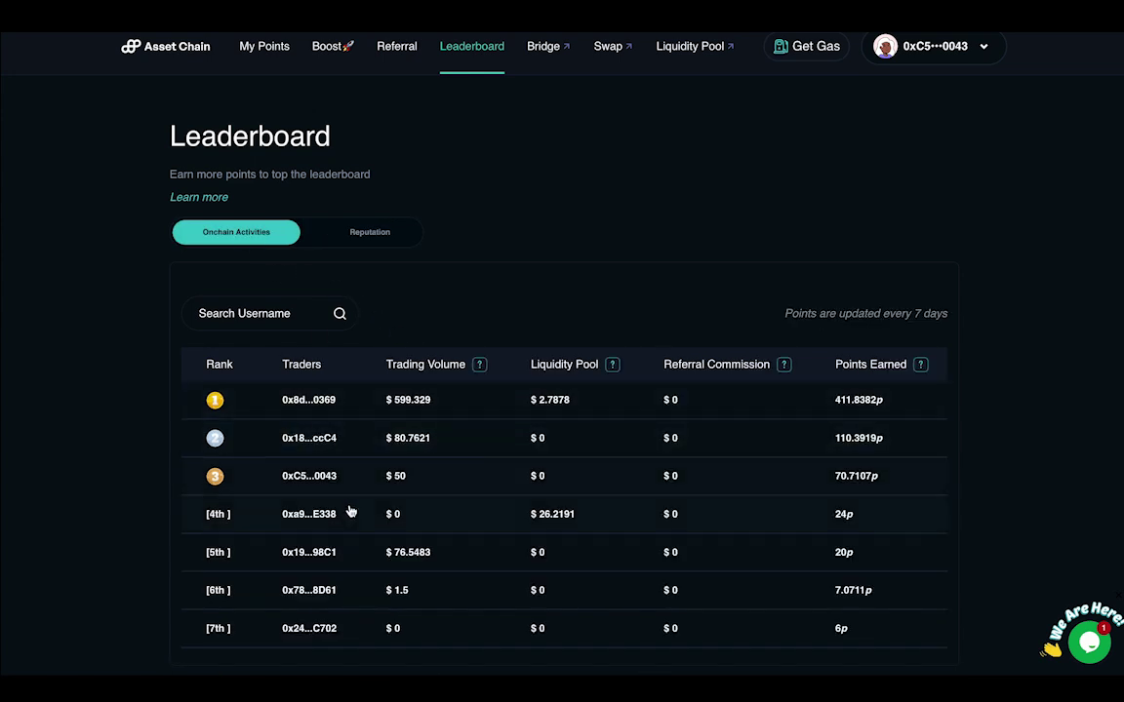
left_click(370, 232)
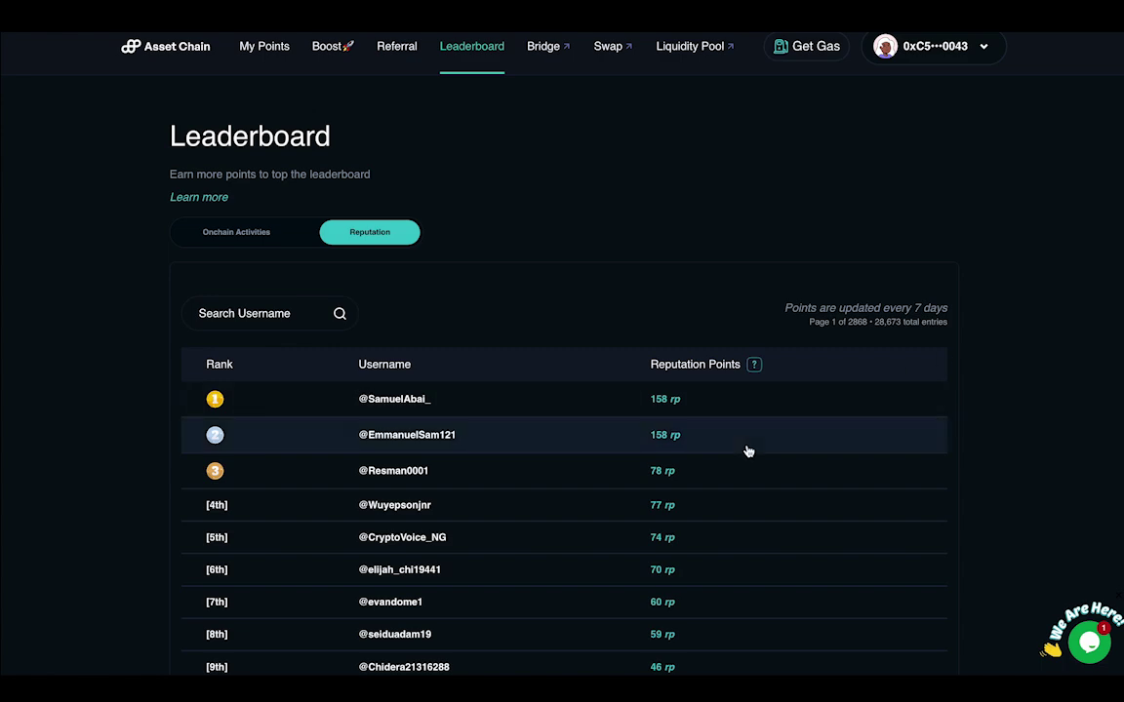
scroll(746, 452, "down", 1)
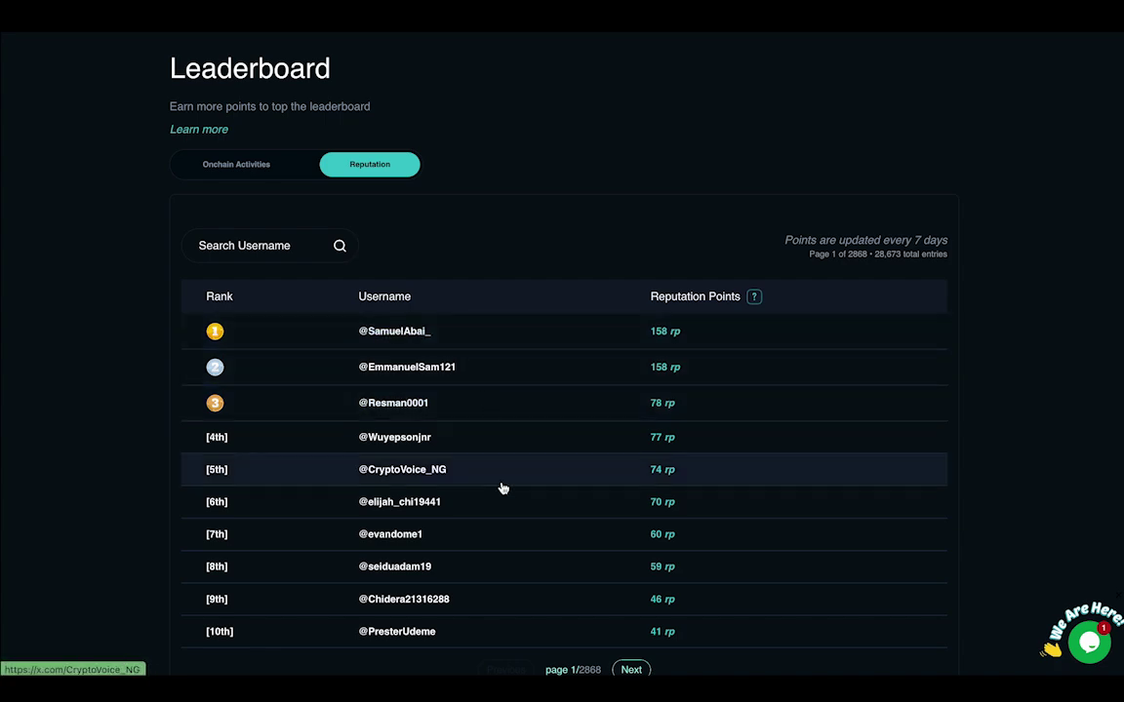
scroll(501, 500, "down", 1)
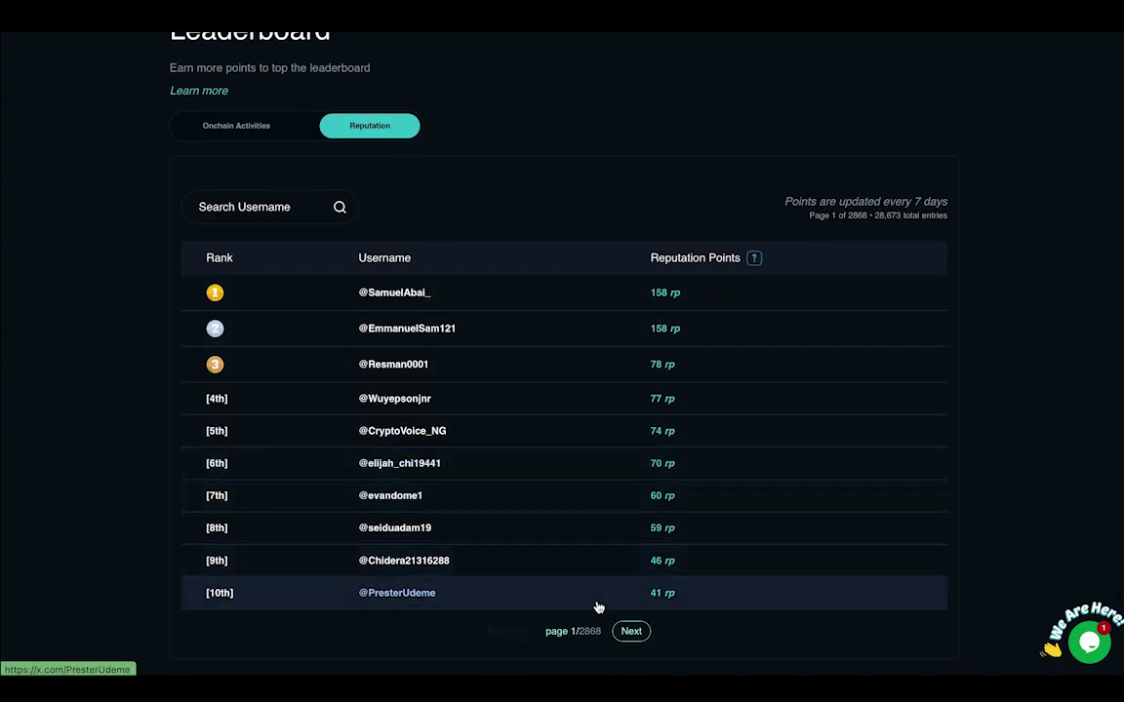
scroll(590, 603, "up", 2)
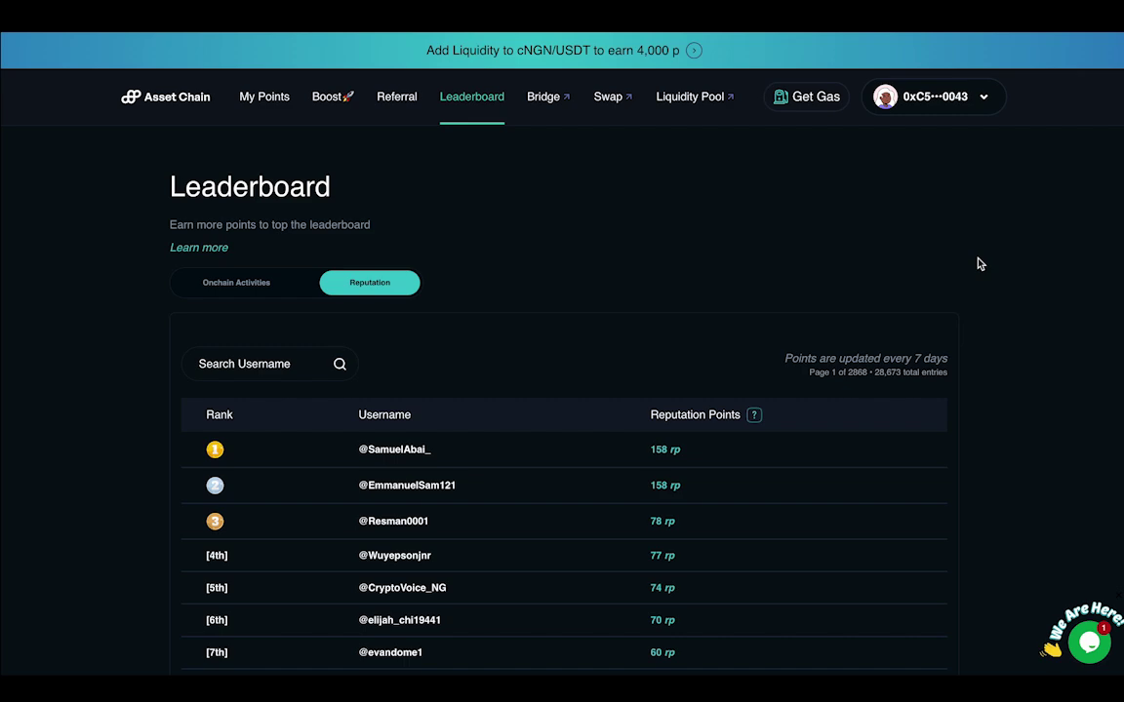
scroll(981, 263, "down", 3)
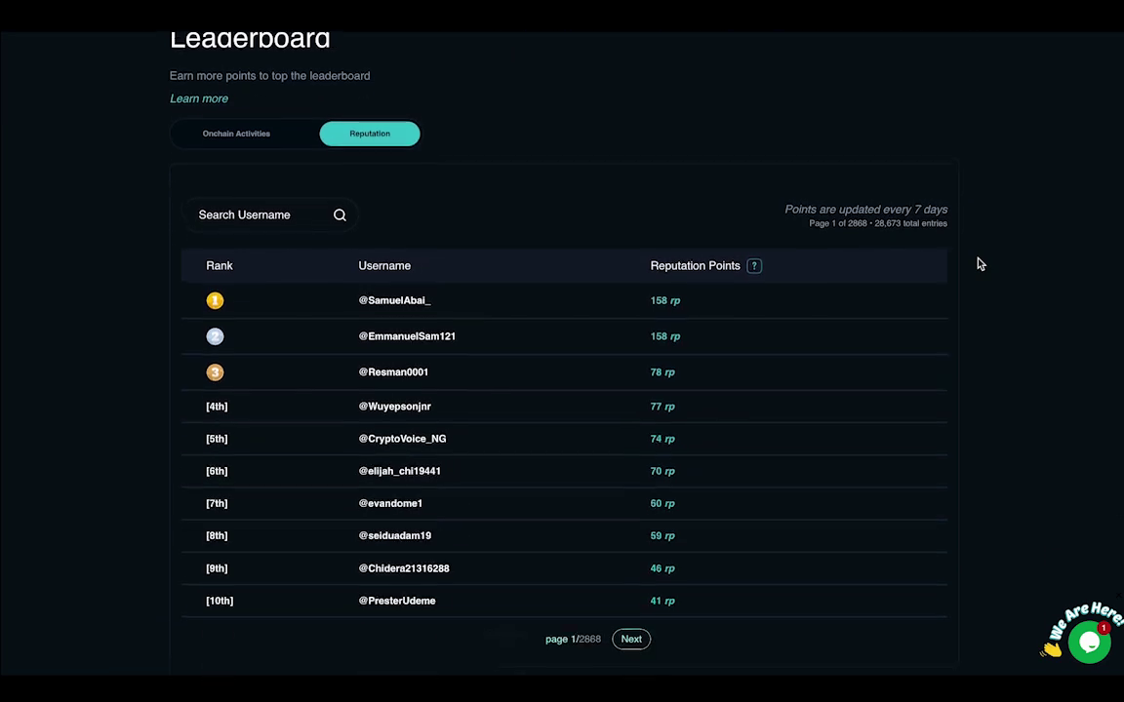